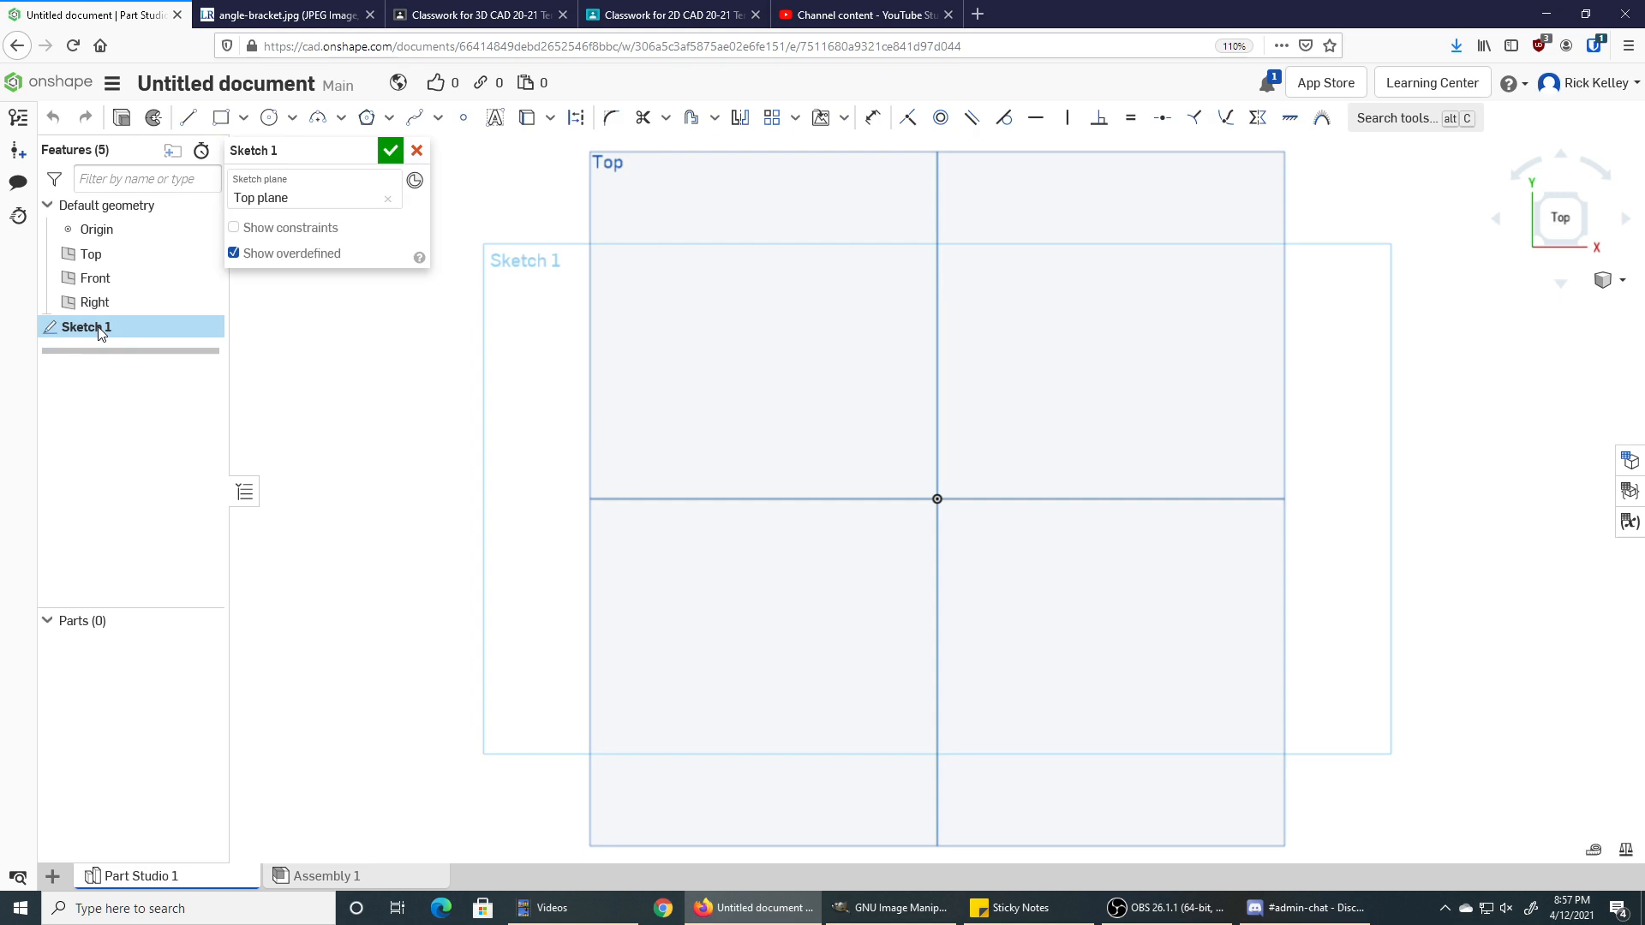
Draw a corner rectangle starting at the origin, 112 in wide and 48 in high.
click(222, 119)
click(937, 498)
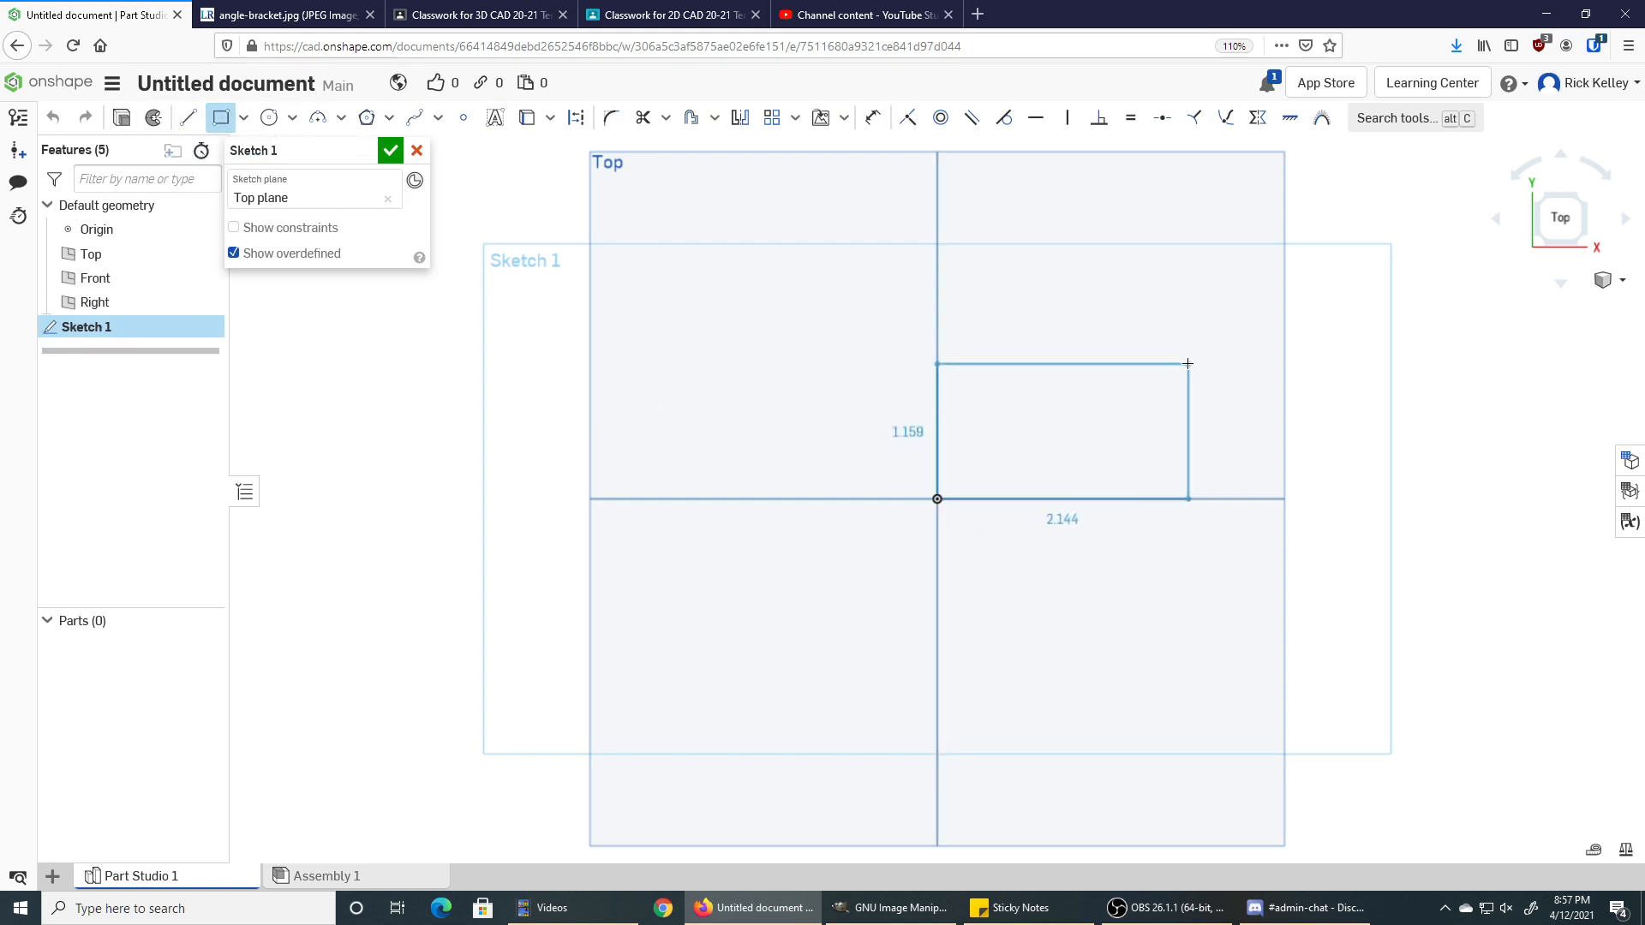
click(1188, 364)
text(60)
key(Return)
text(48)
key(Return)
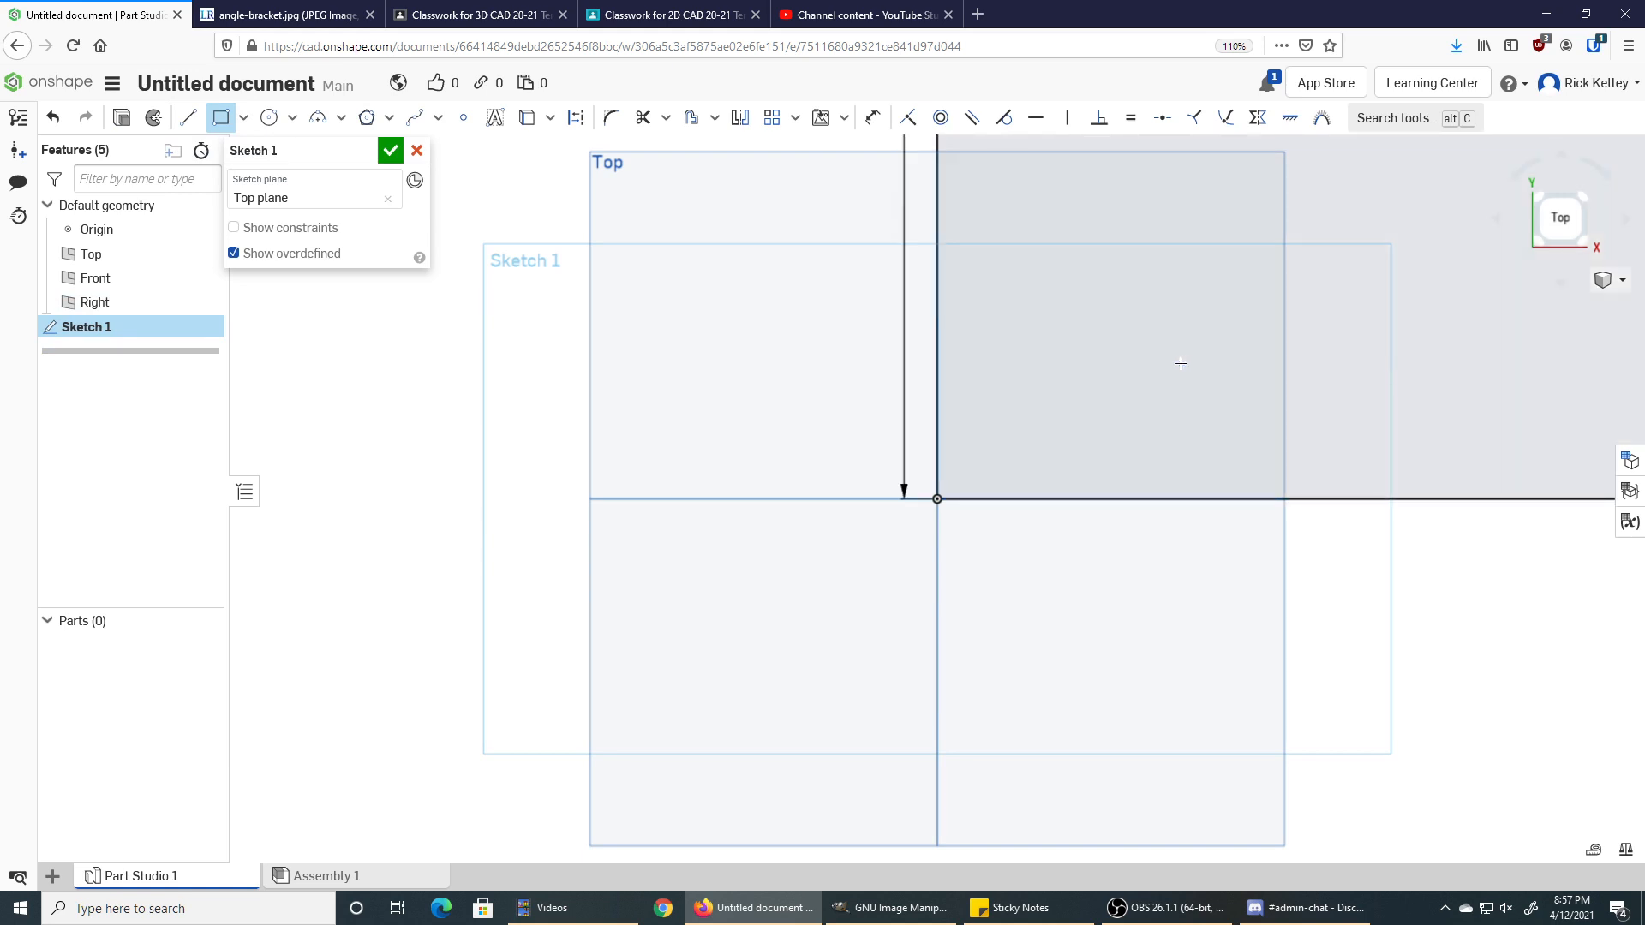
Reposition the rectangle's width dimension below its bottom edge and its height dimension just outside its left edge.
scroll(1103, 377, down, 4)
middle_drag(1176, 390, 801, 536)
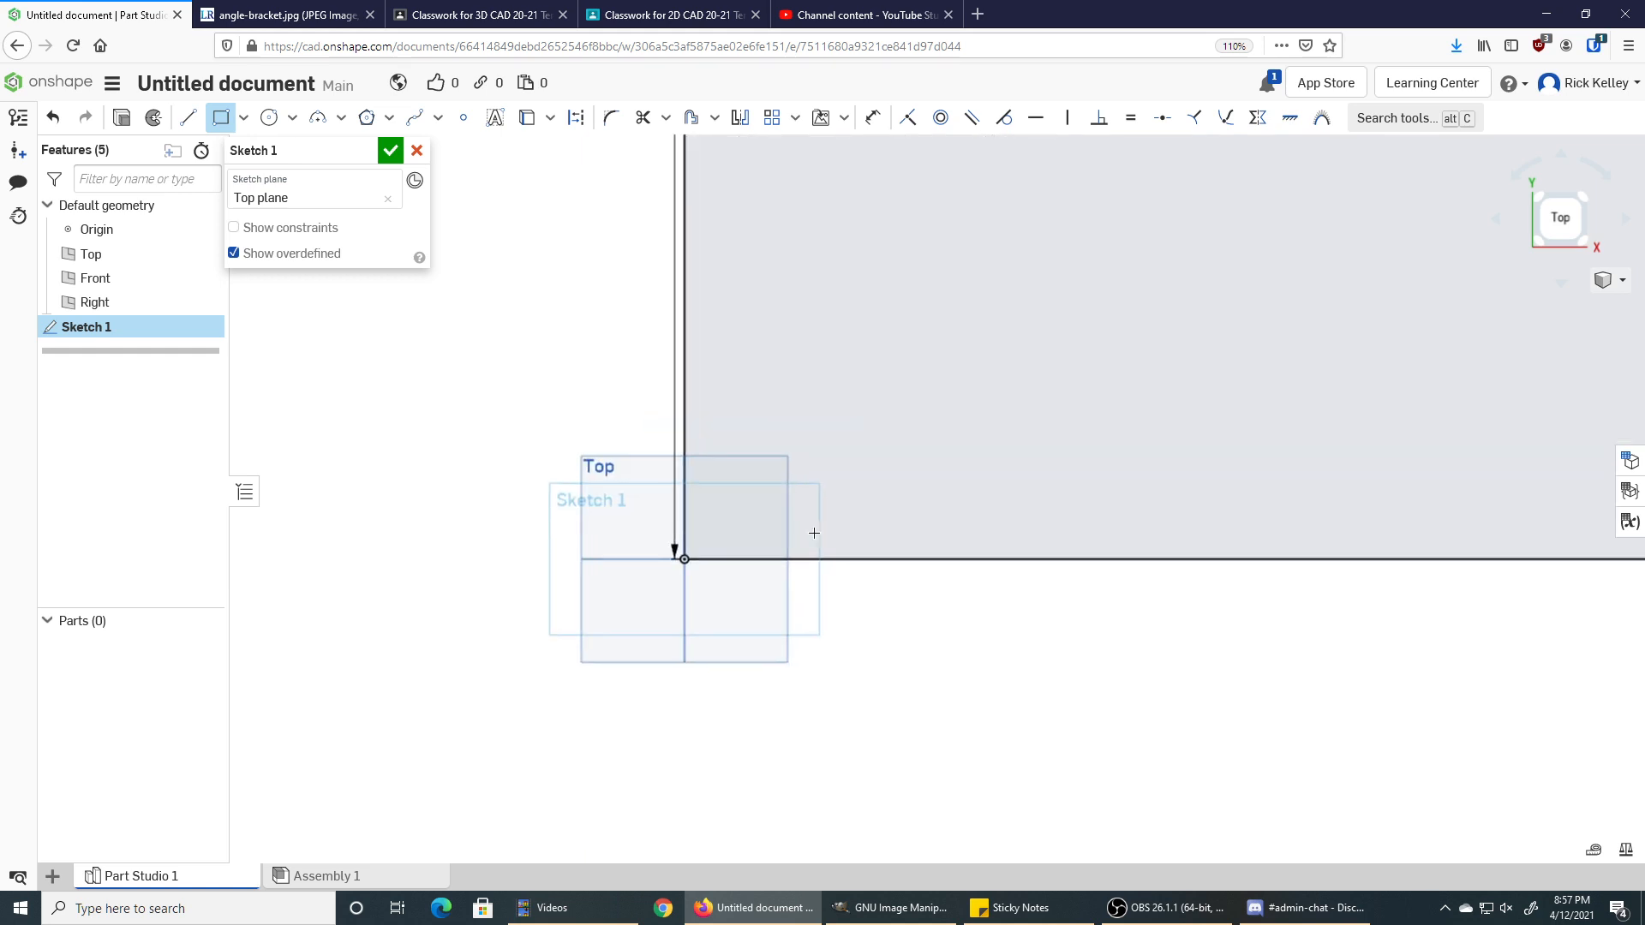
scroll(815, 533, down, 6)
middle_drag(1089, 431, 972, 443)
key(Escape)
drag(965, 431, 948, 628)
drag(676, 427, 622, 428)
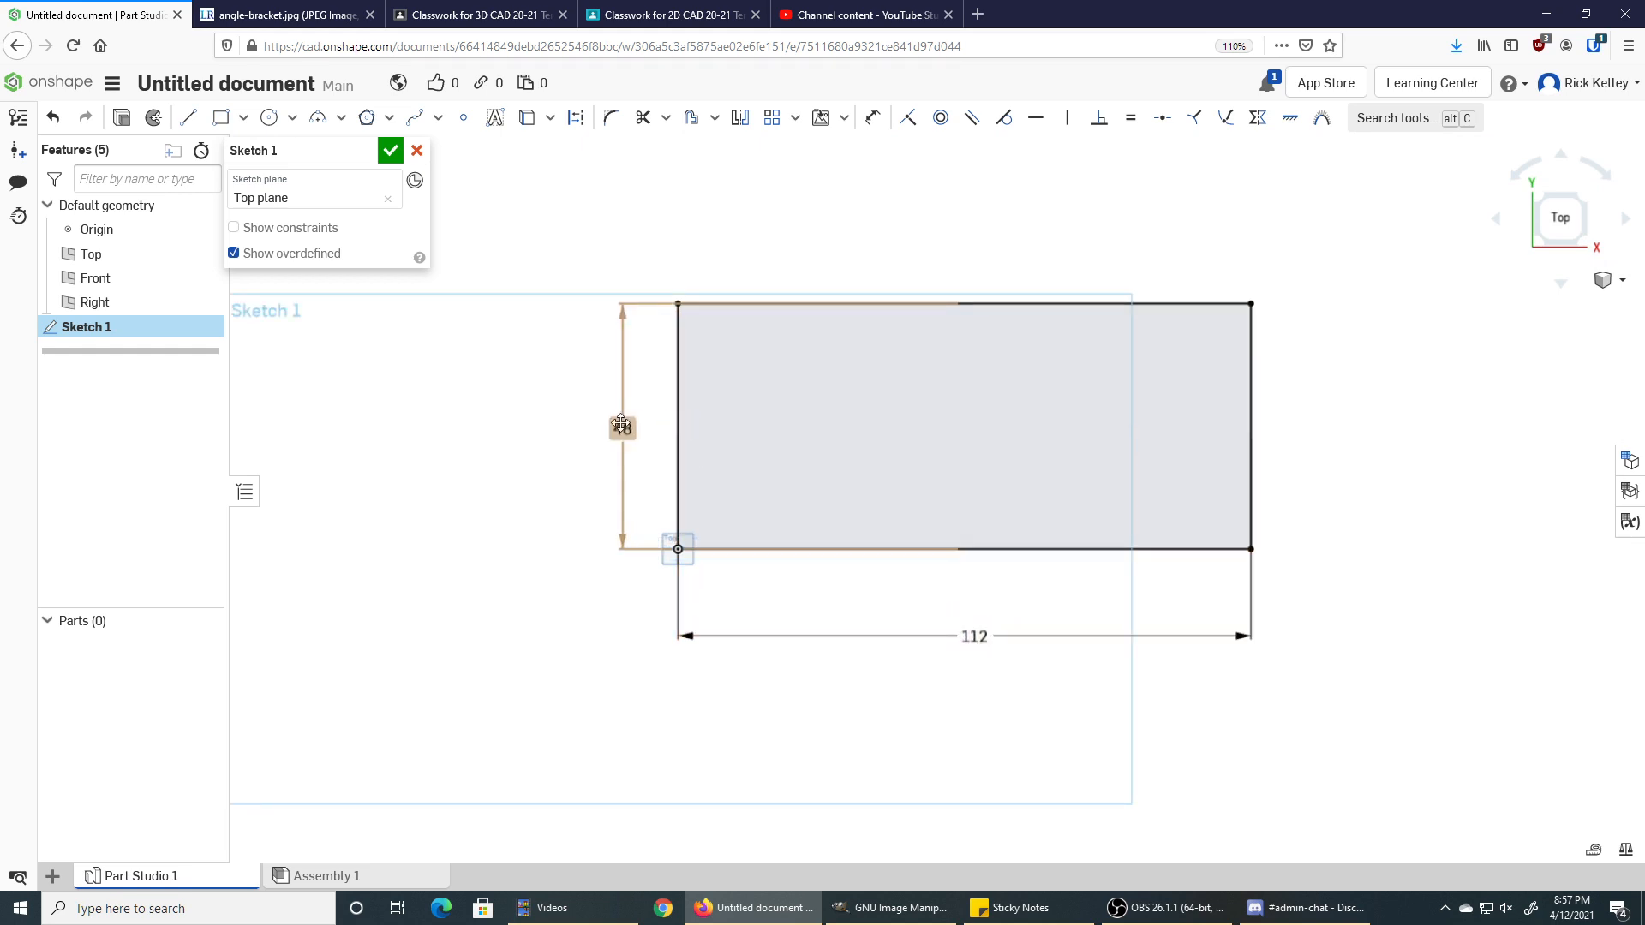
Draw a second rectangle on the first one's upper edge, spanning its full width, and dimension its height to 12 in.
click(220, 119)
click(678, 305)
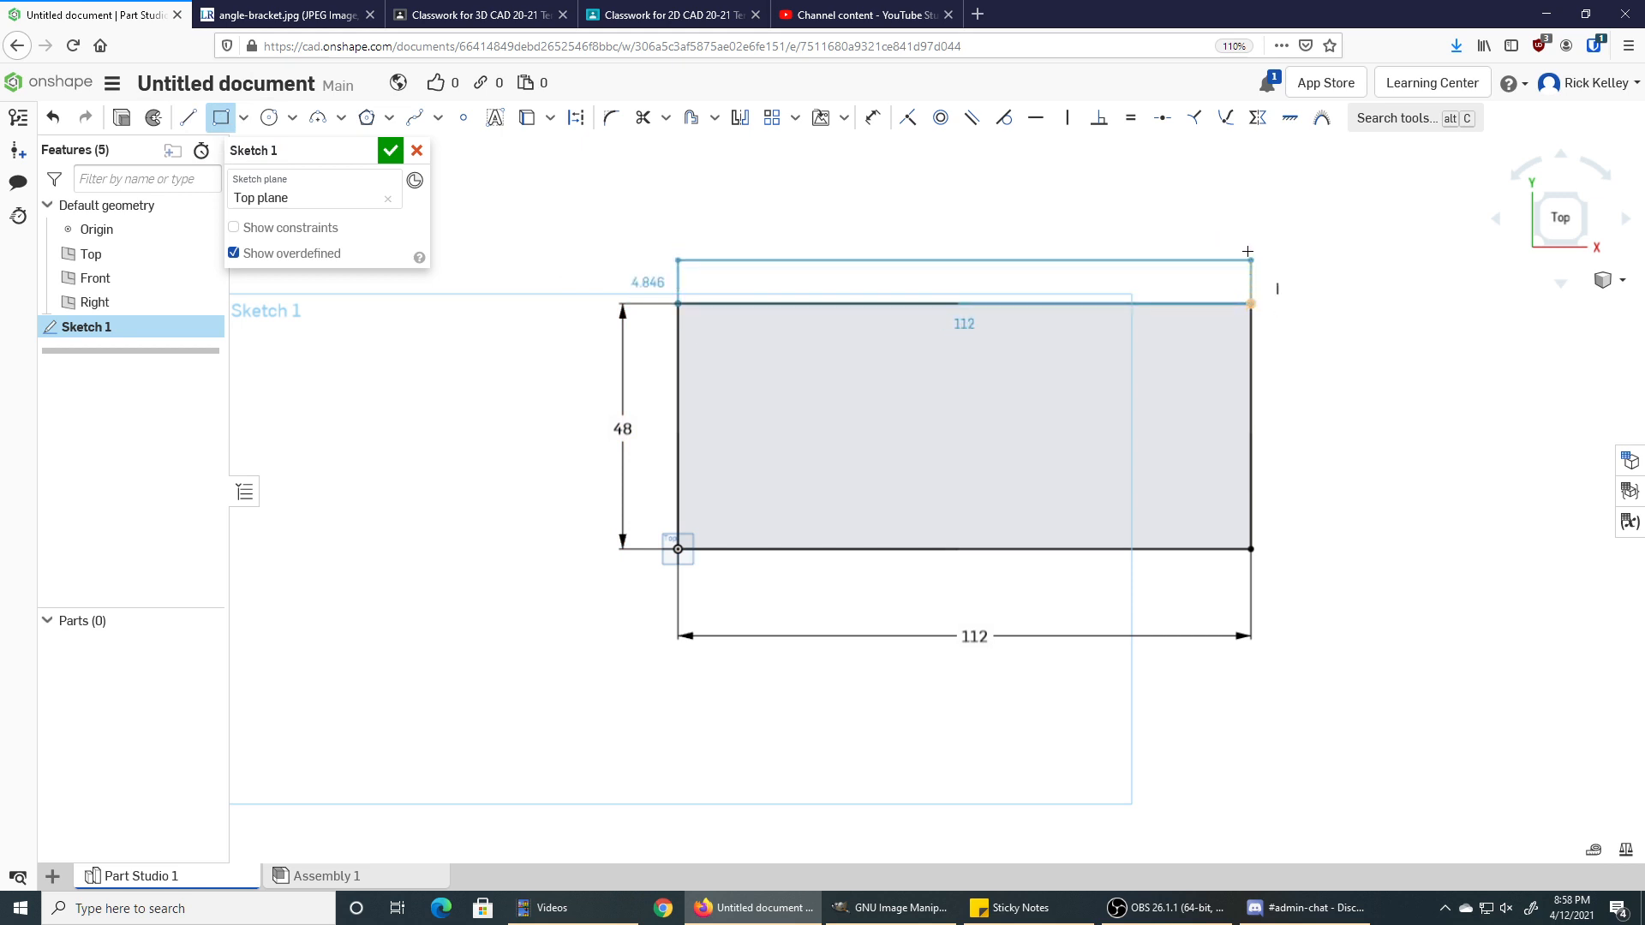
click(1250, 251)
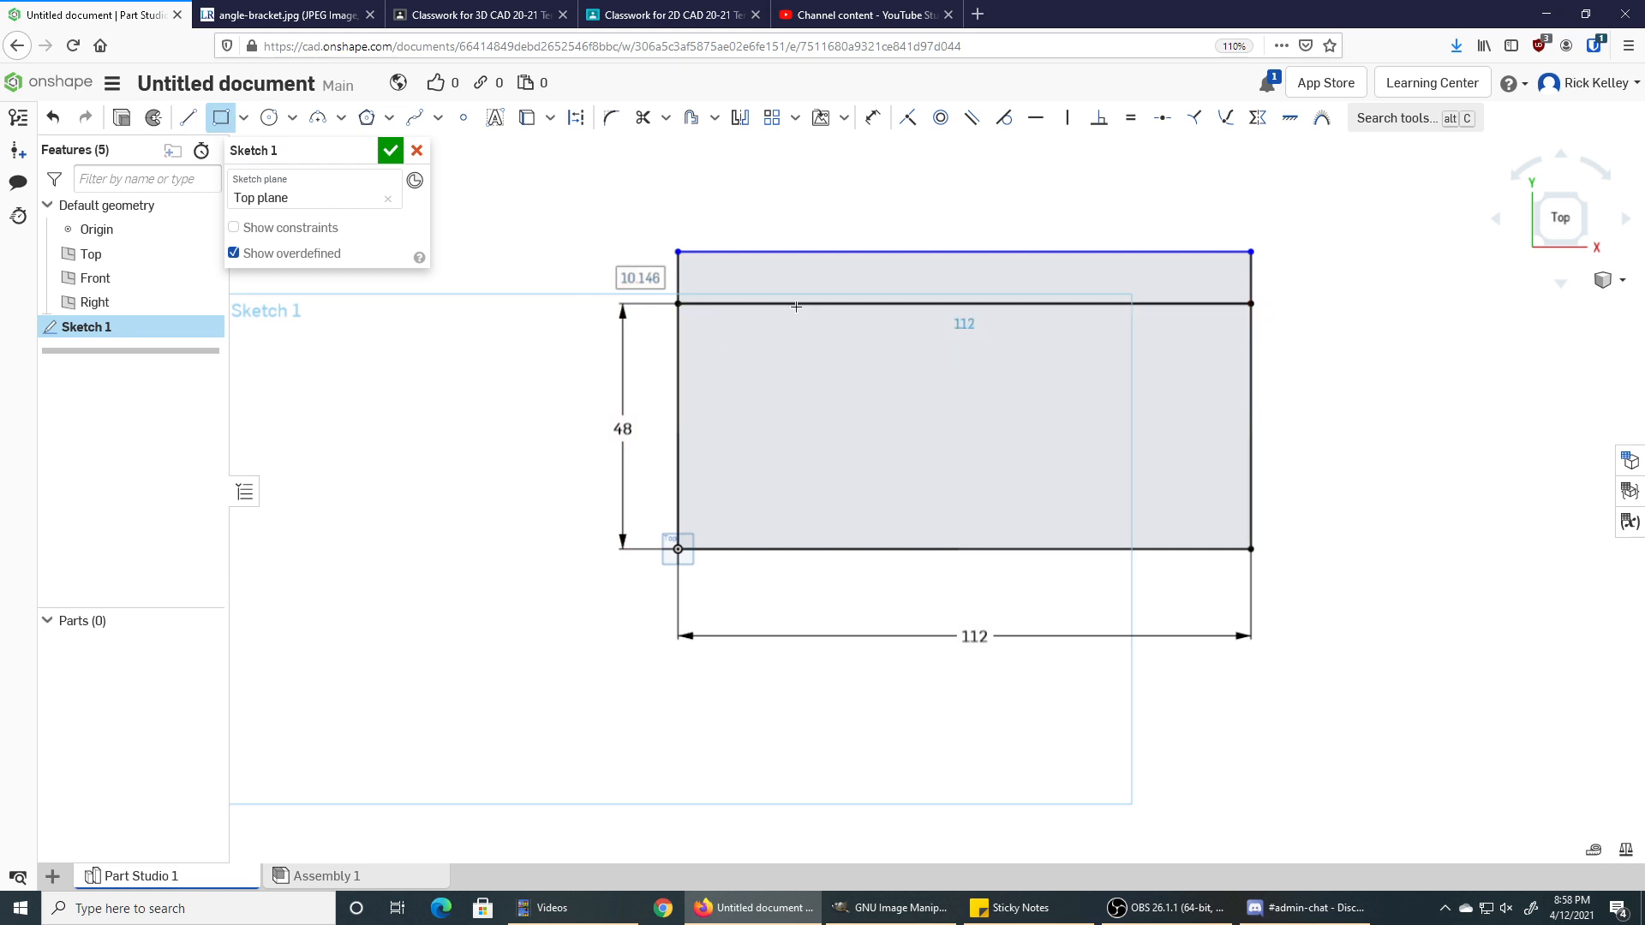
click(637, 278)
key(Escape)
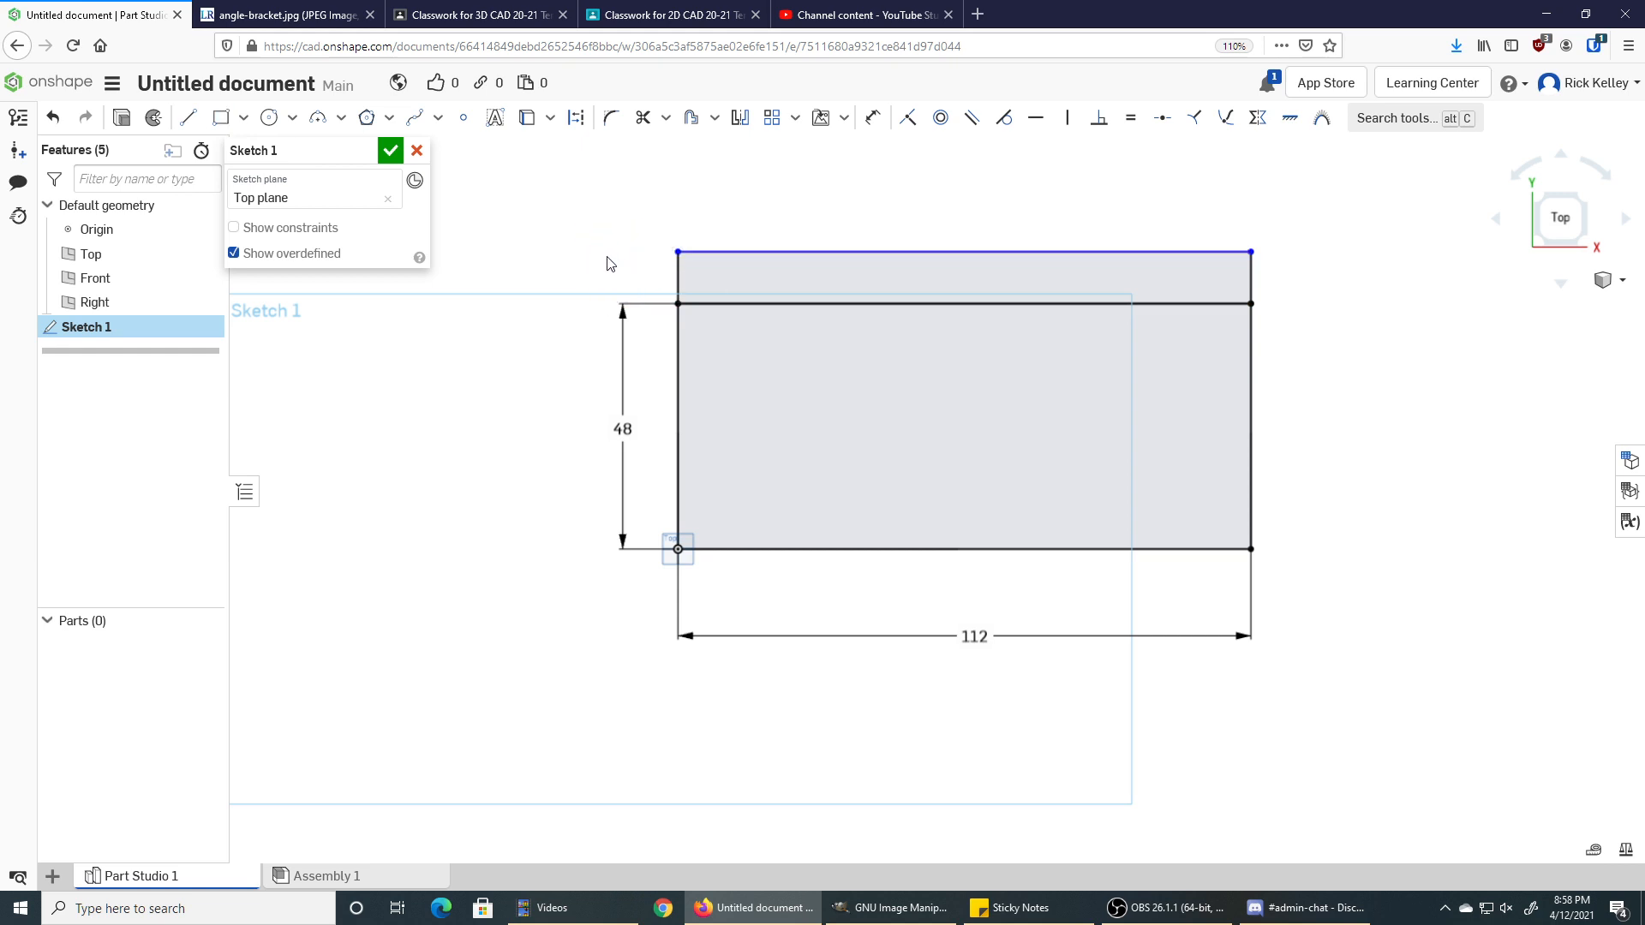
key(u)
click(668, 277)
click(623, 278)
text(12)
key(Return)
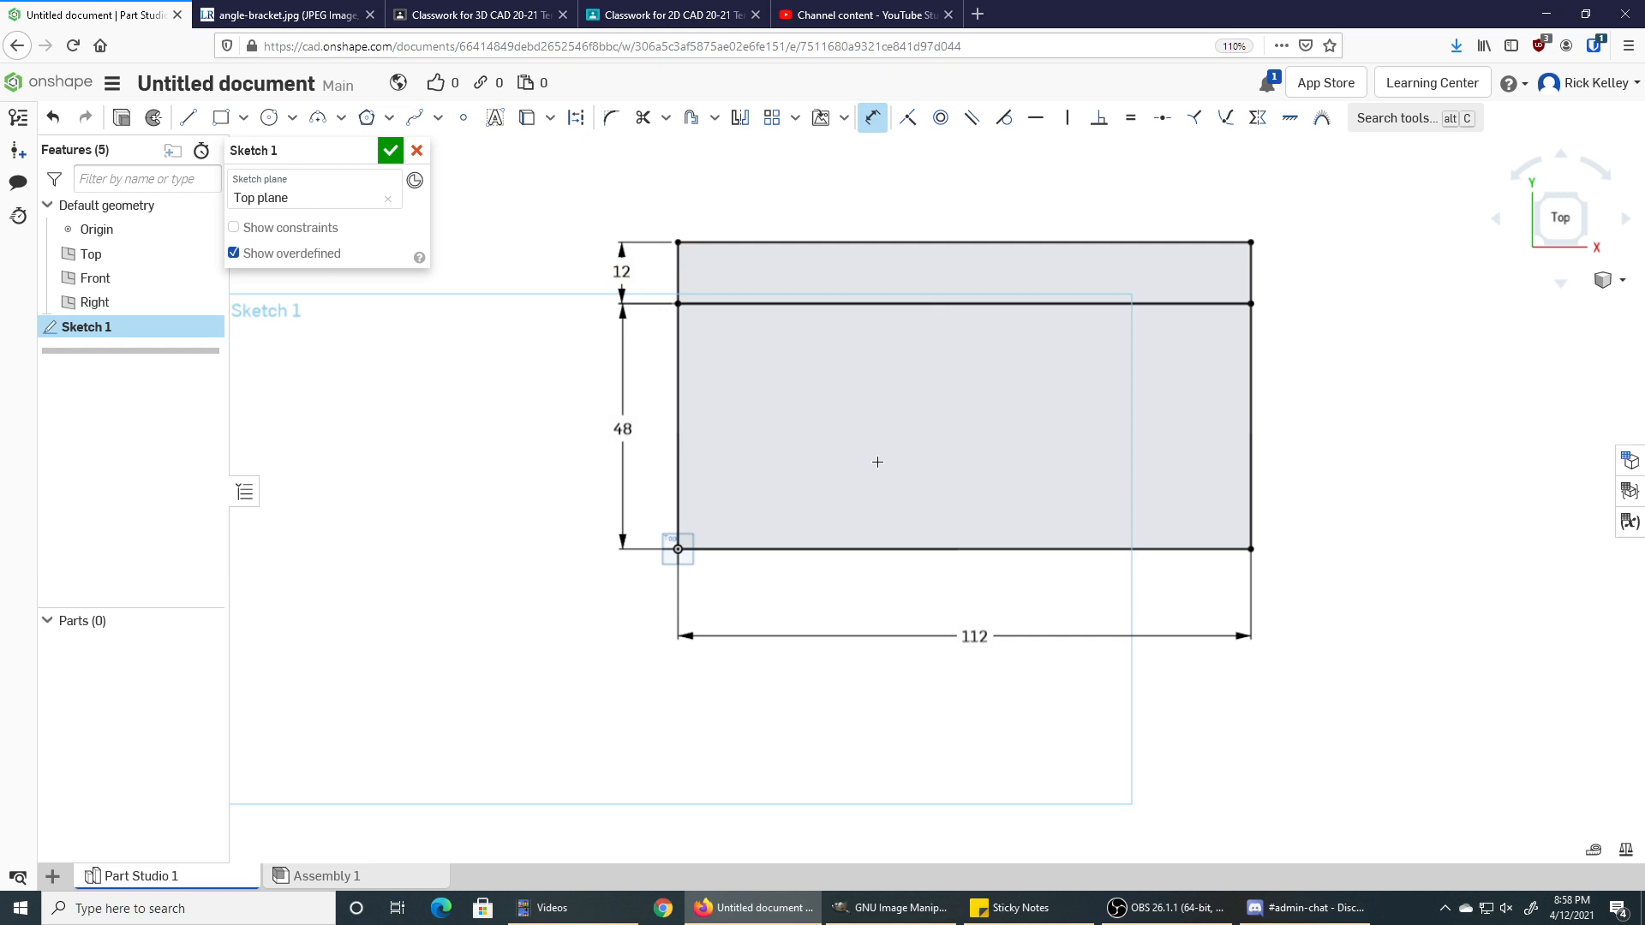
Draw two separate circles inside the larger rectangle, one near each end, the right one about 19 in in diameter.
key(c)
click(789, 463)
click(830, 464)
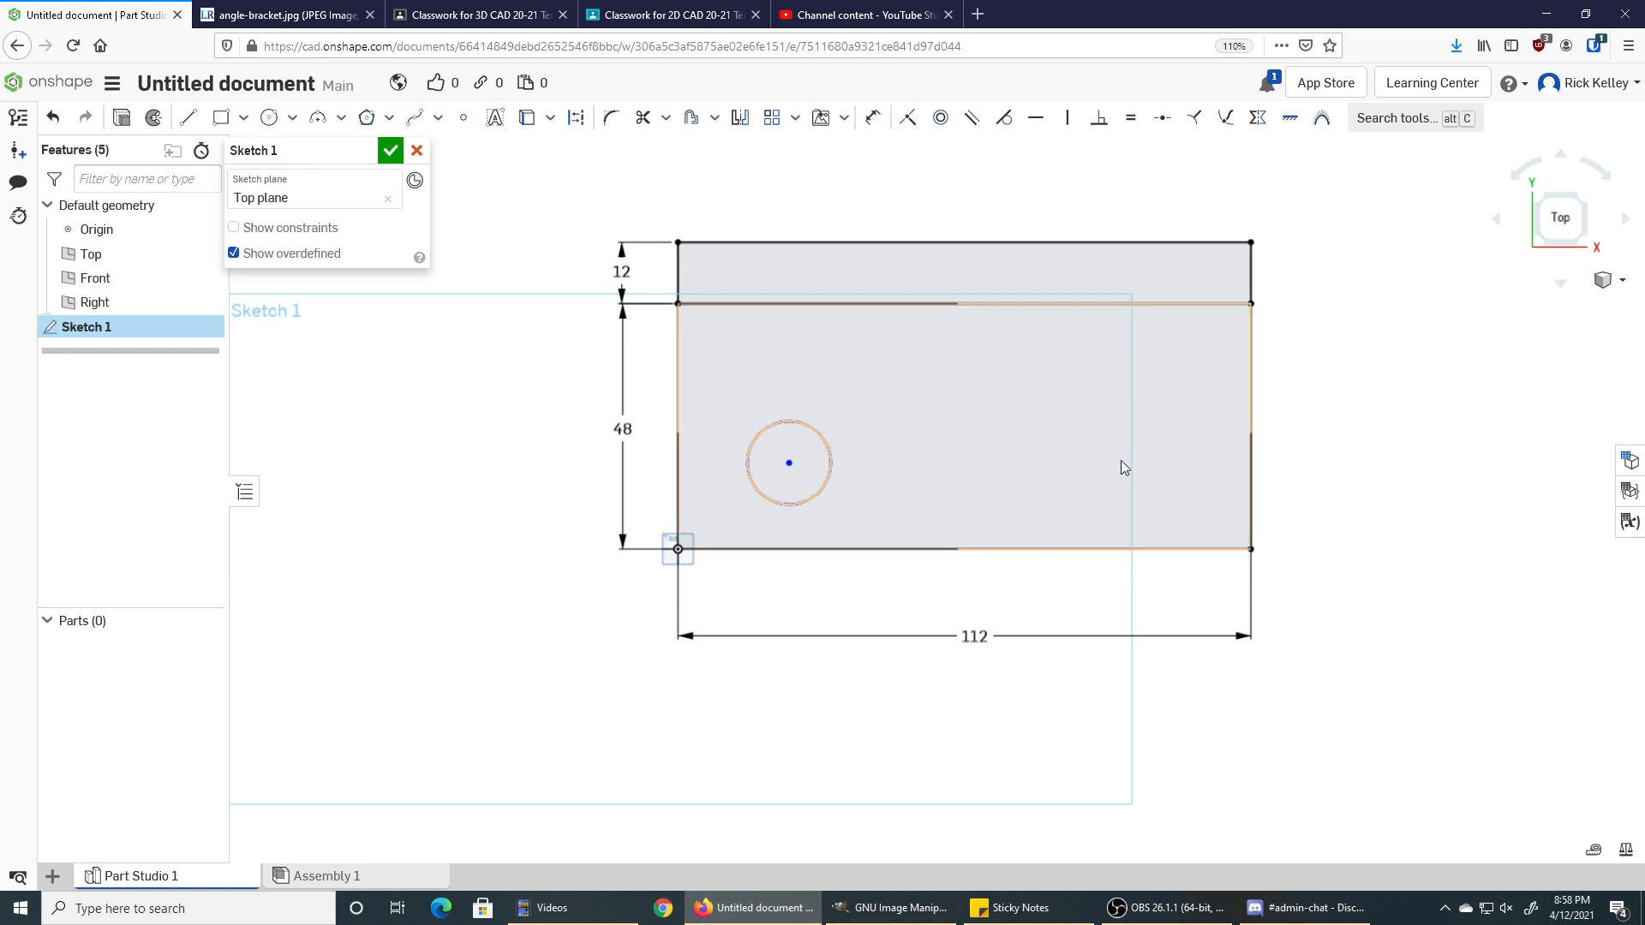
key(c)
click(1137, 449)
click(1088, 454)
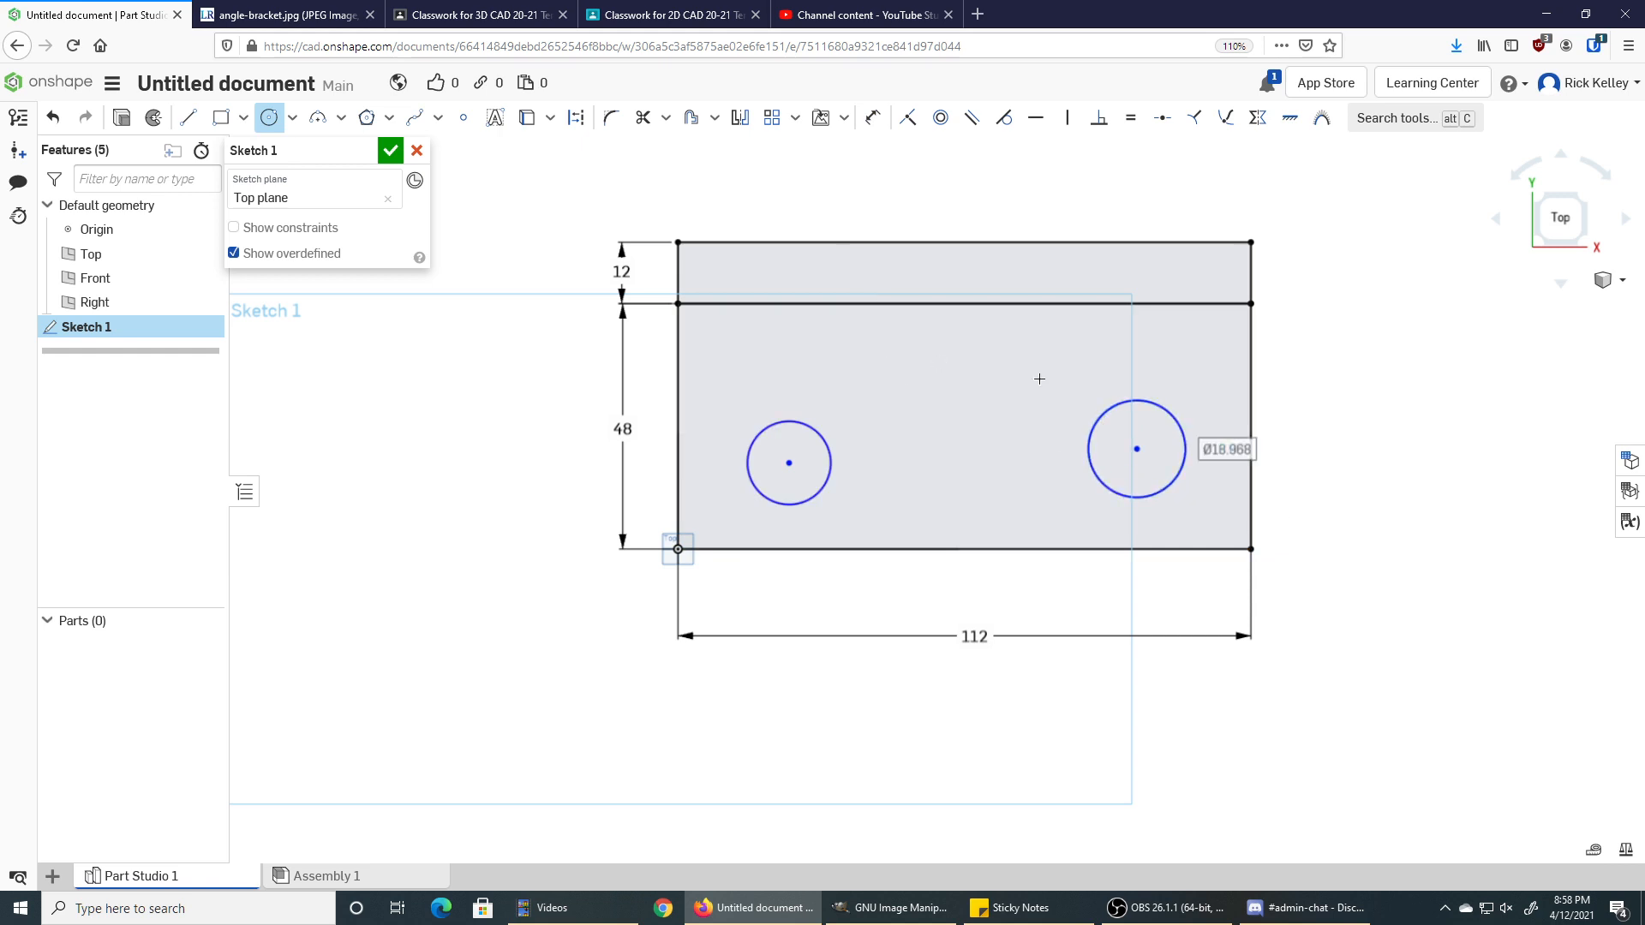
Check the hole size in the angle-bracket drawing, set the right circle's diameter to 15 in and make the left circle equal.
click(259, 18)
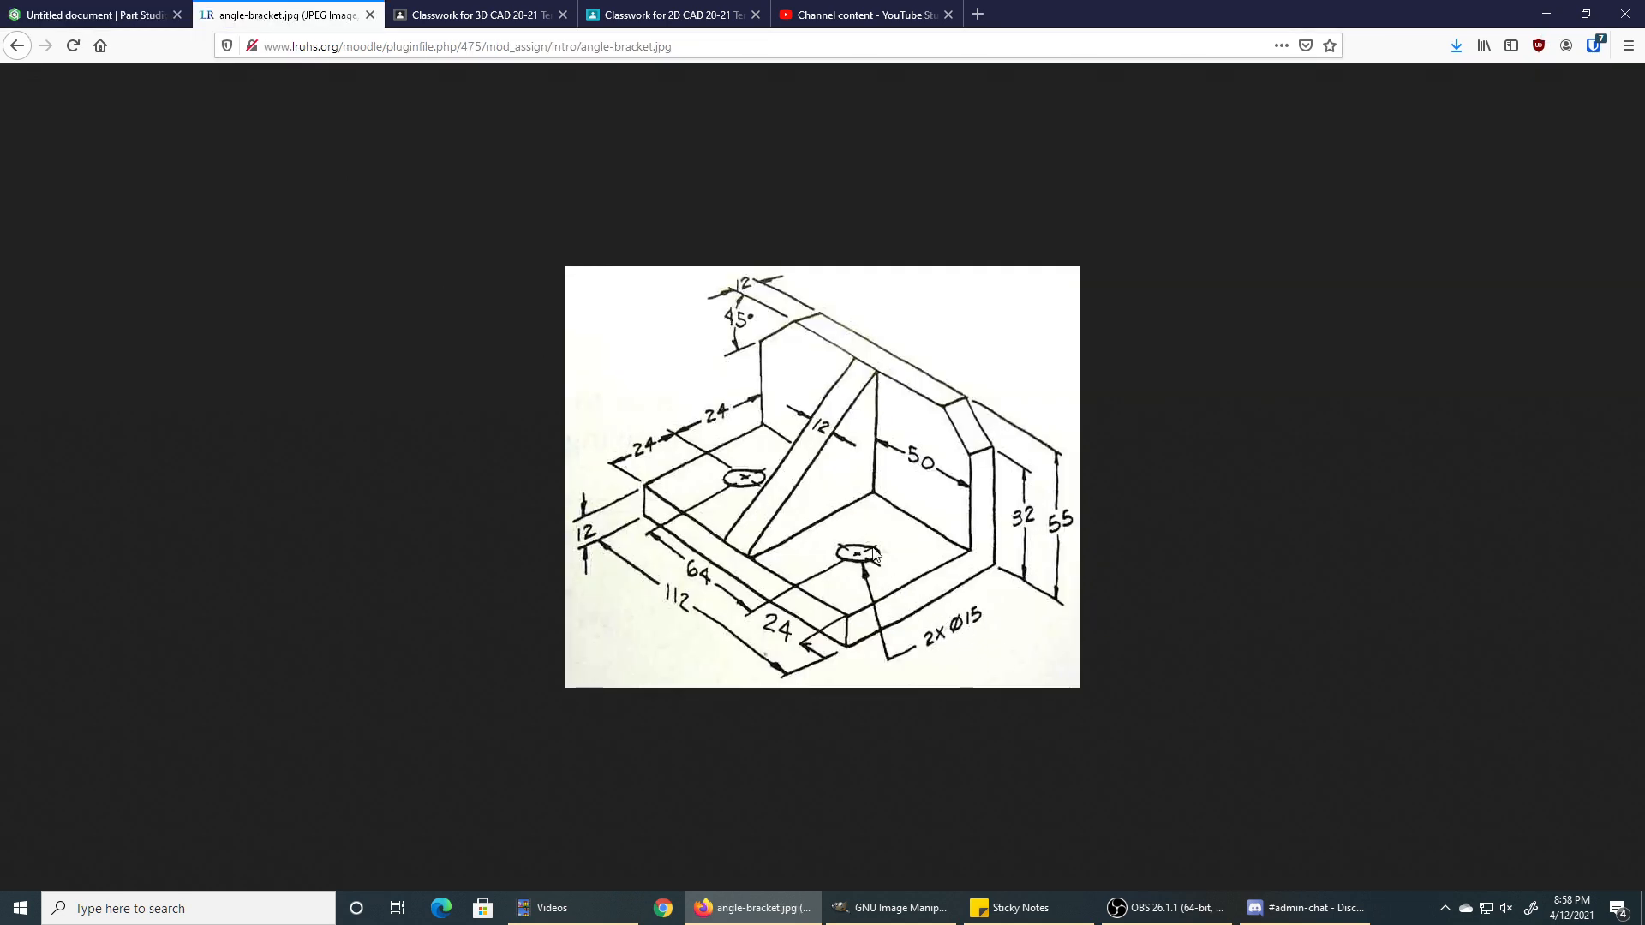
click(101, 15)
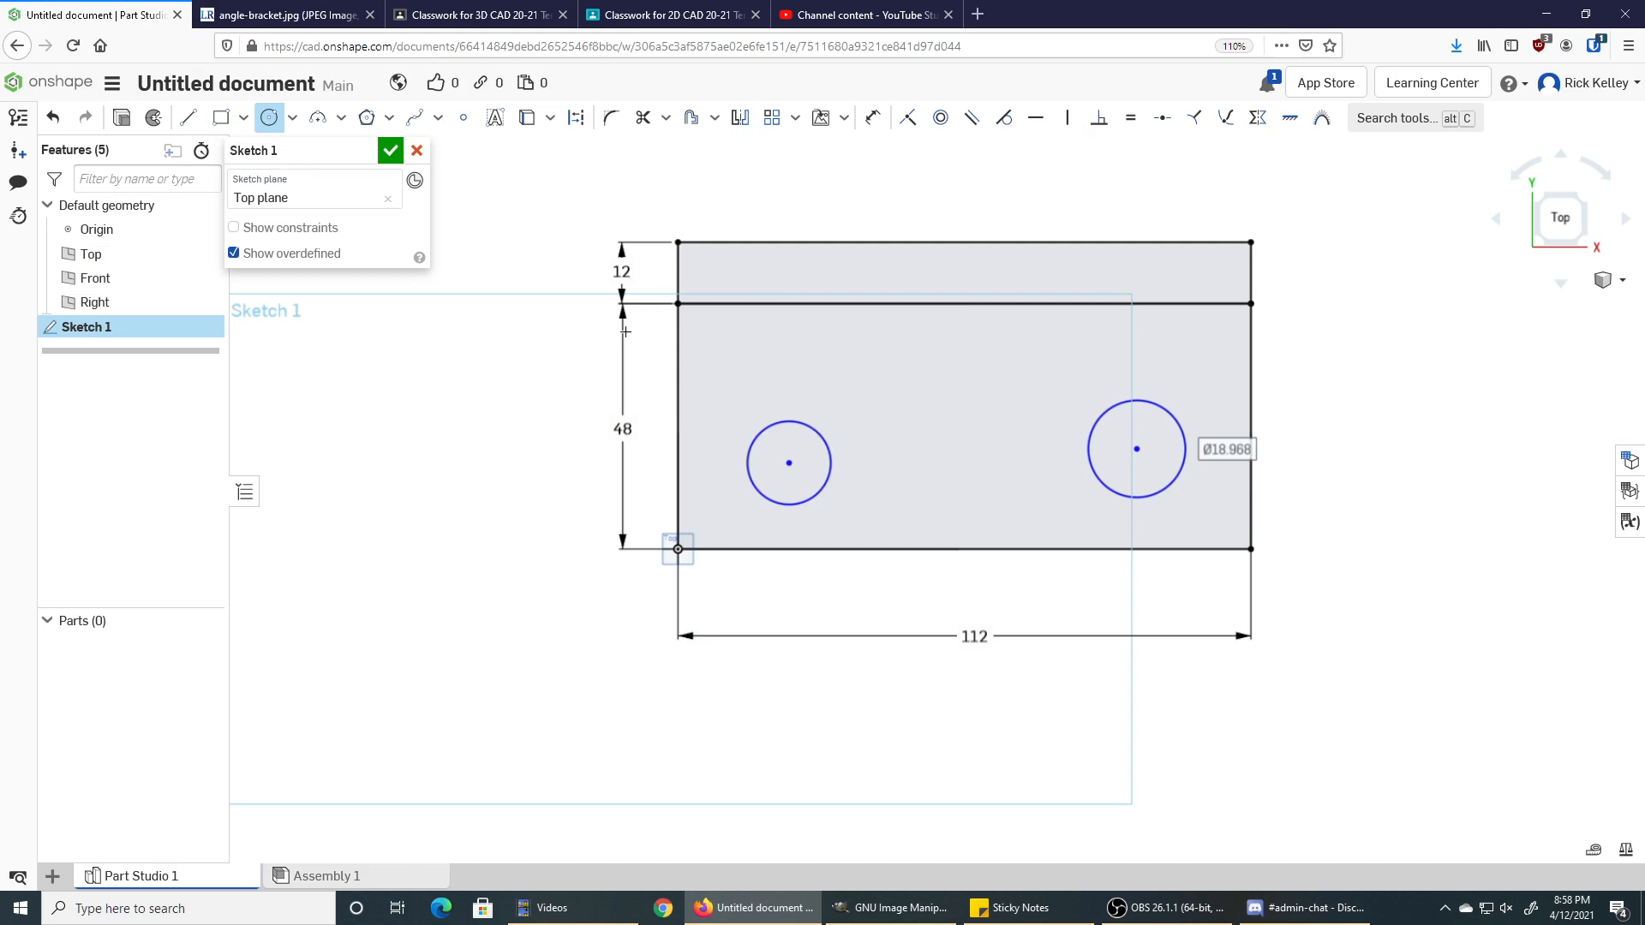
text(15)
key(Return)
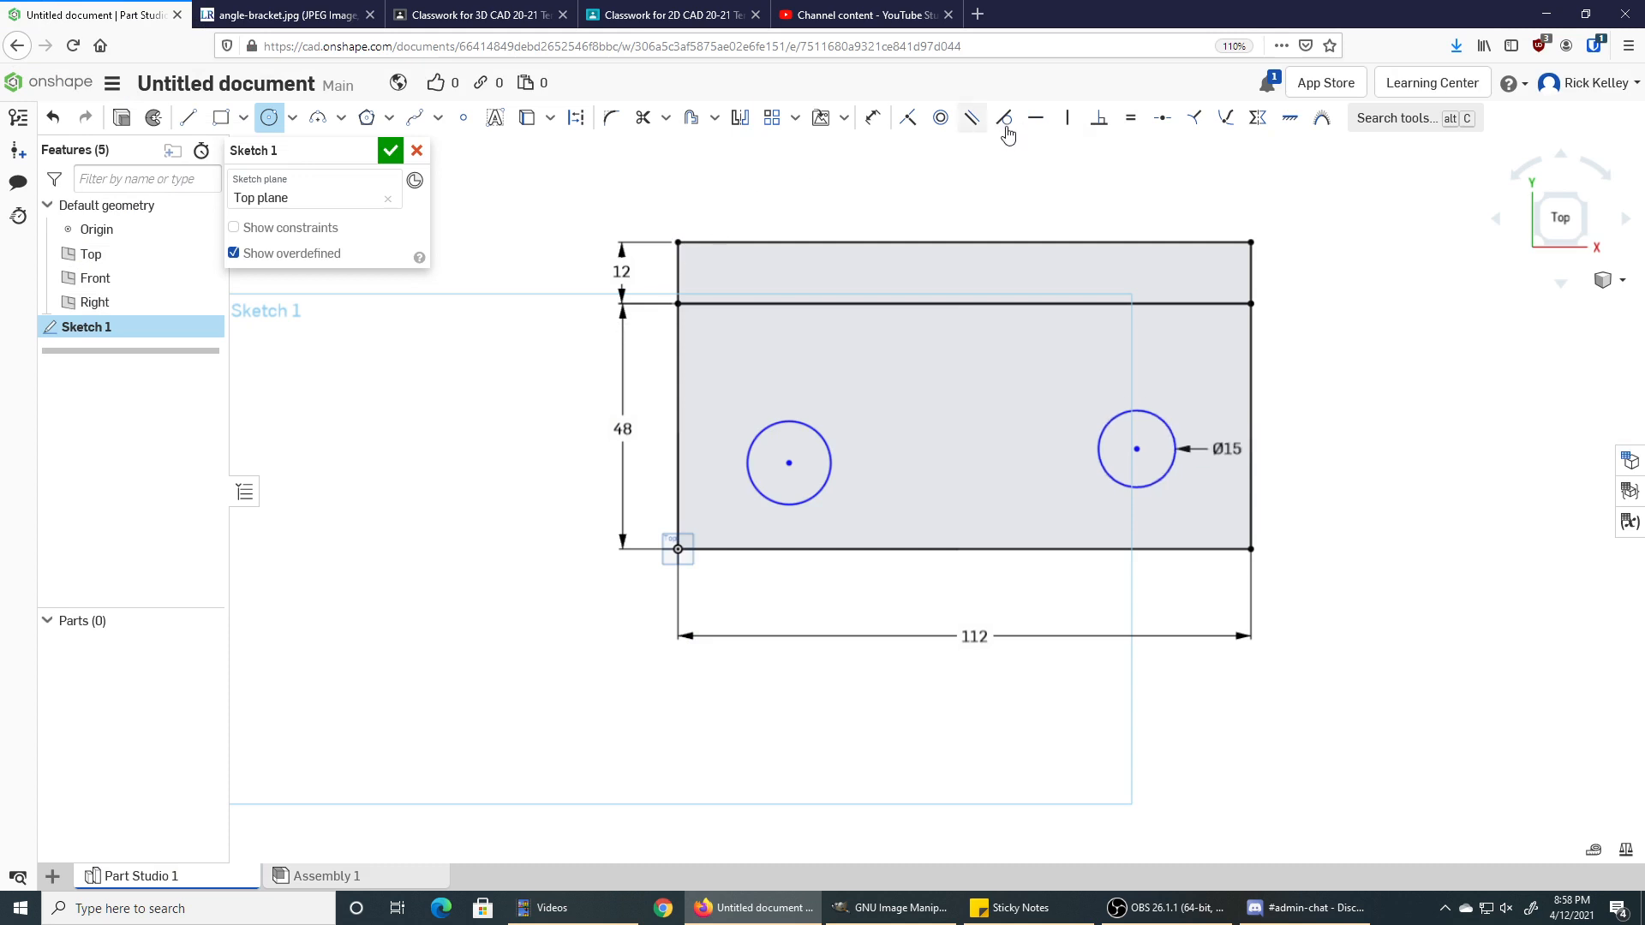
click(1130, 117)
click(1099, 450)
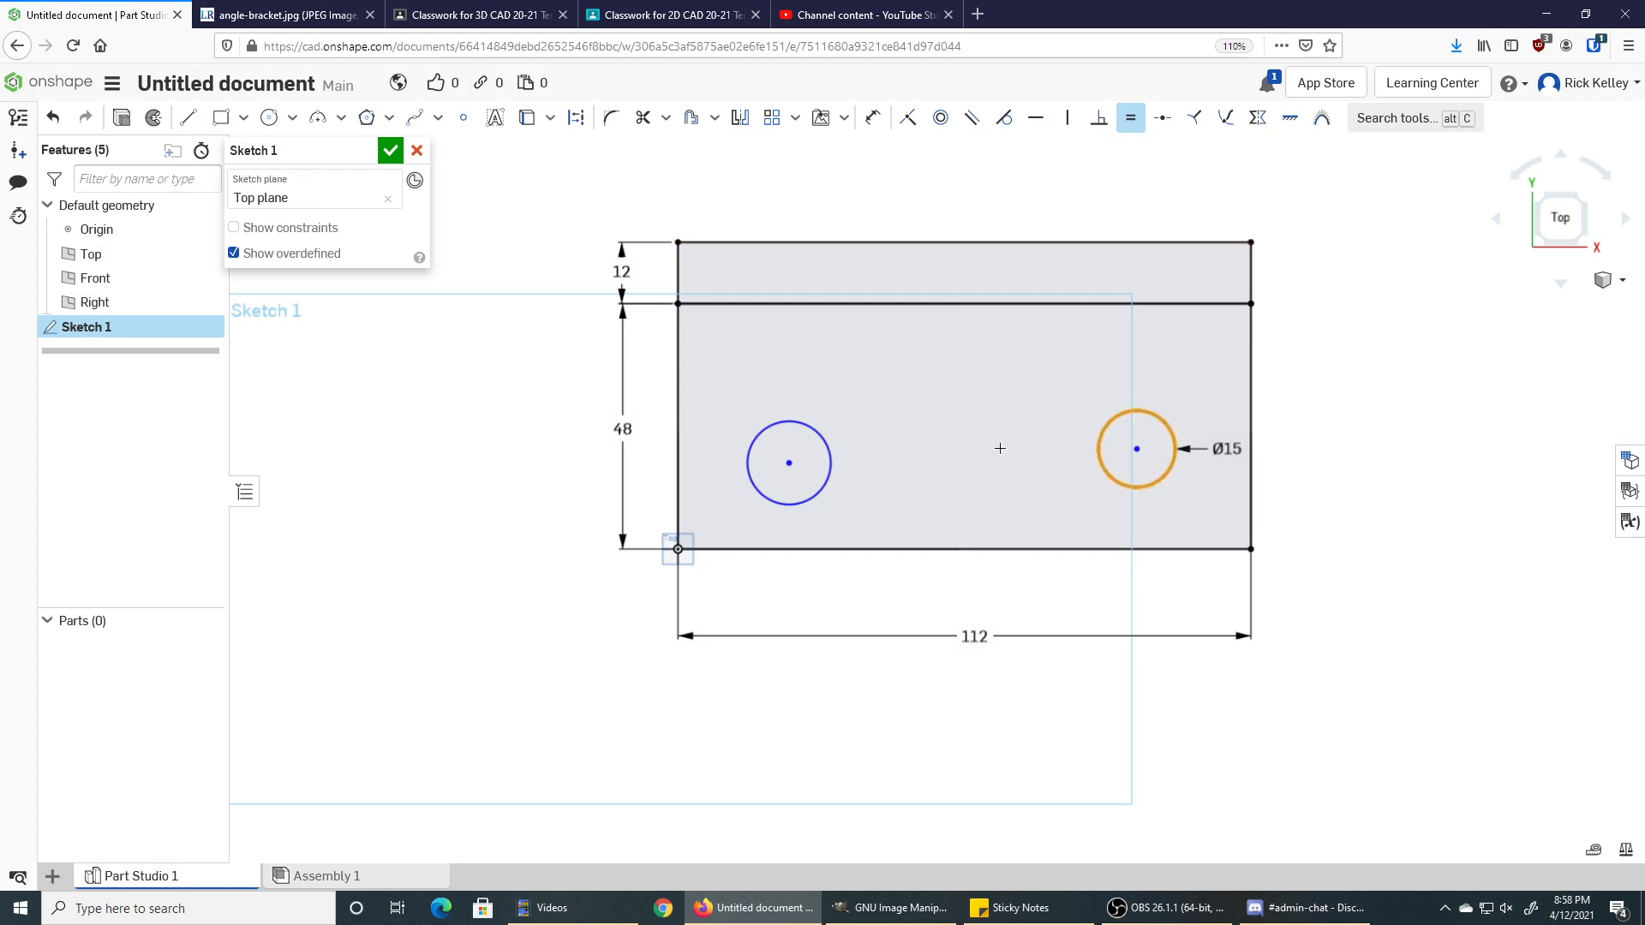
click(824, 437)
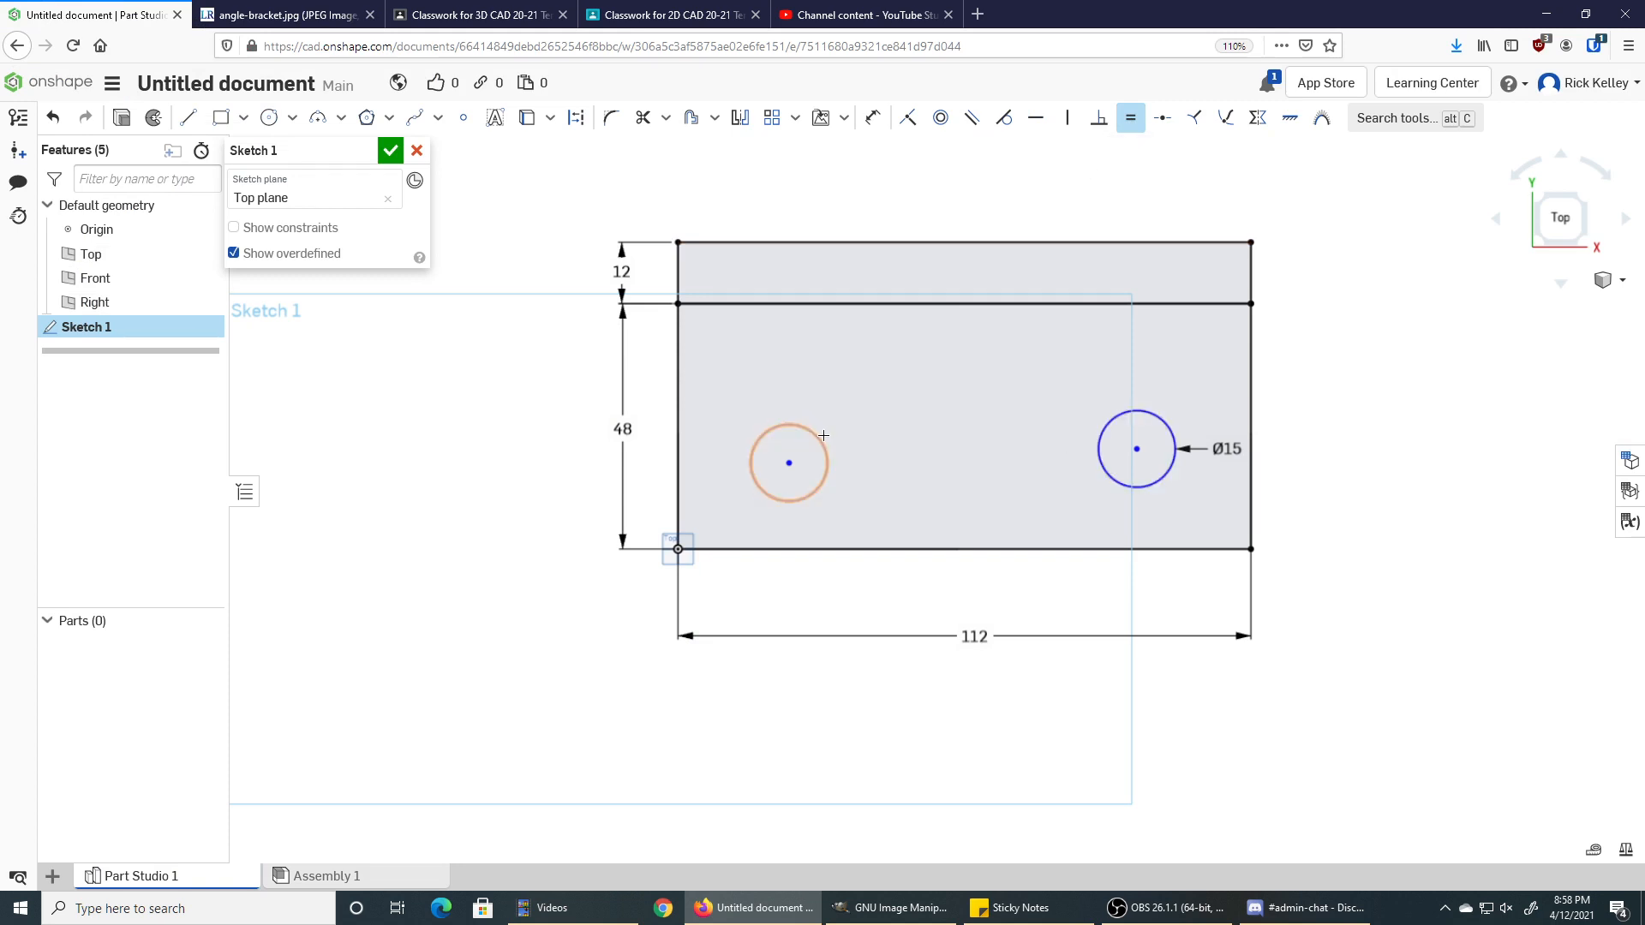
Dimension the right circle's center 24 in from the rectangle's right edge.
key(d)
click(1251, 523)
click(1136, 449)
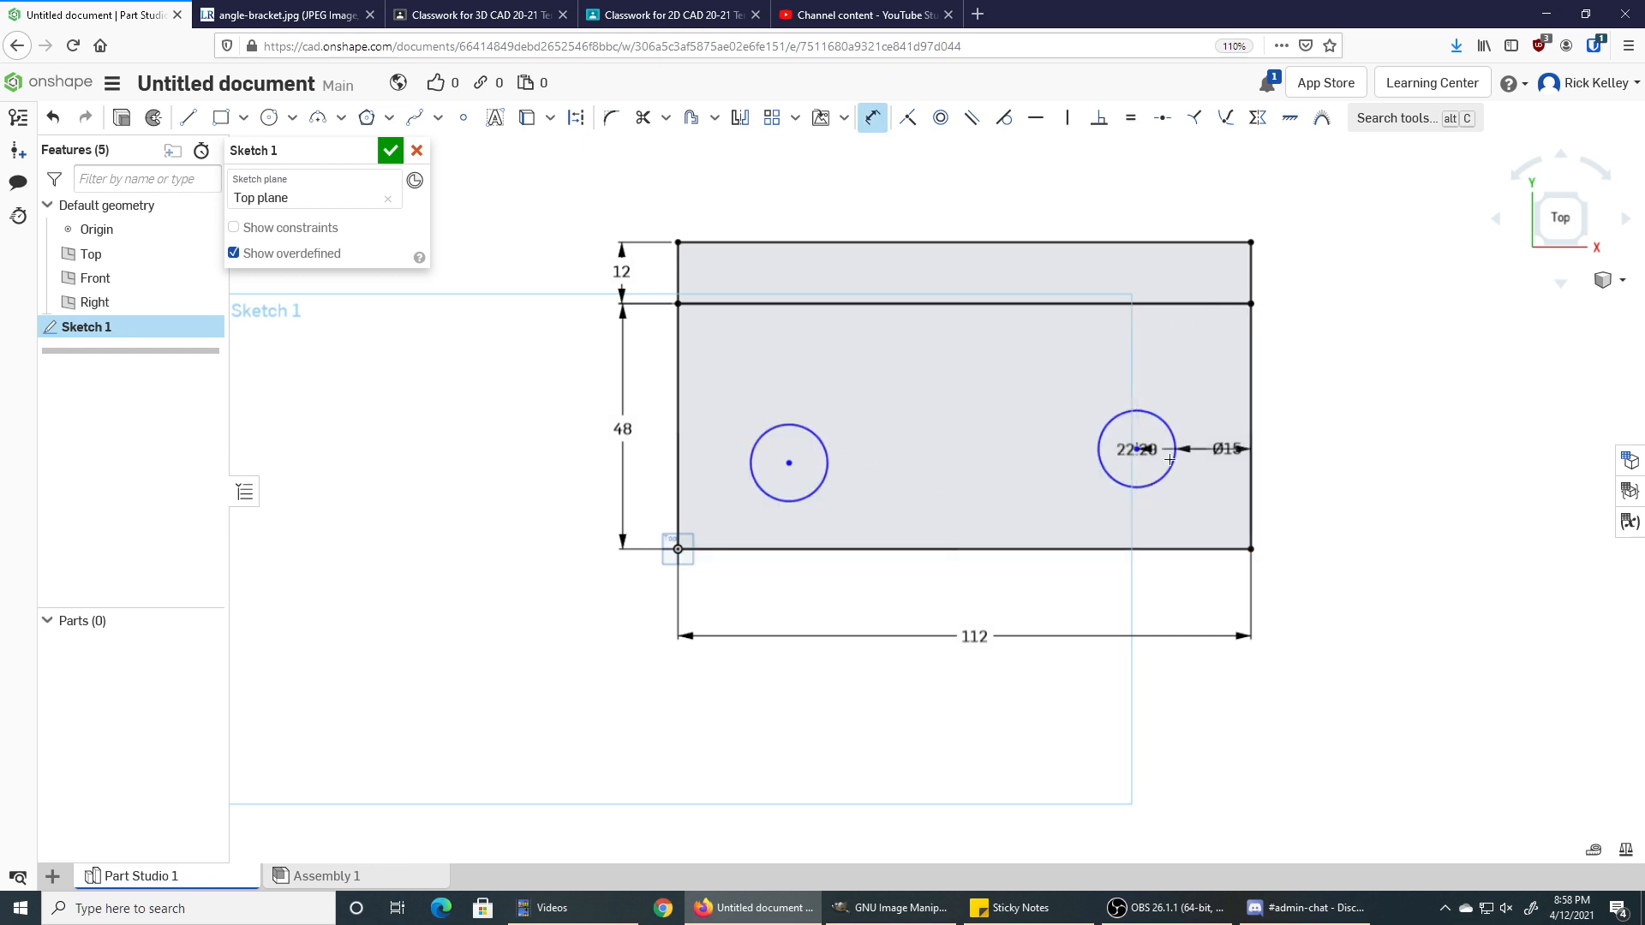
click(1201, 516)
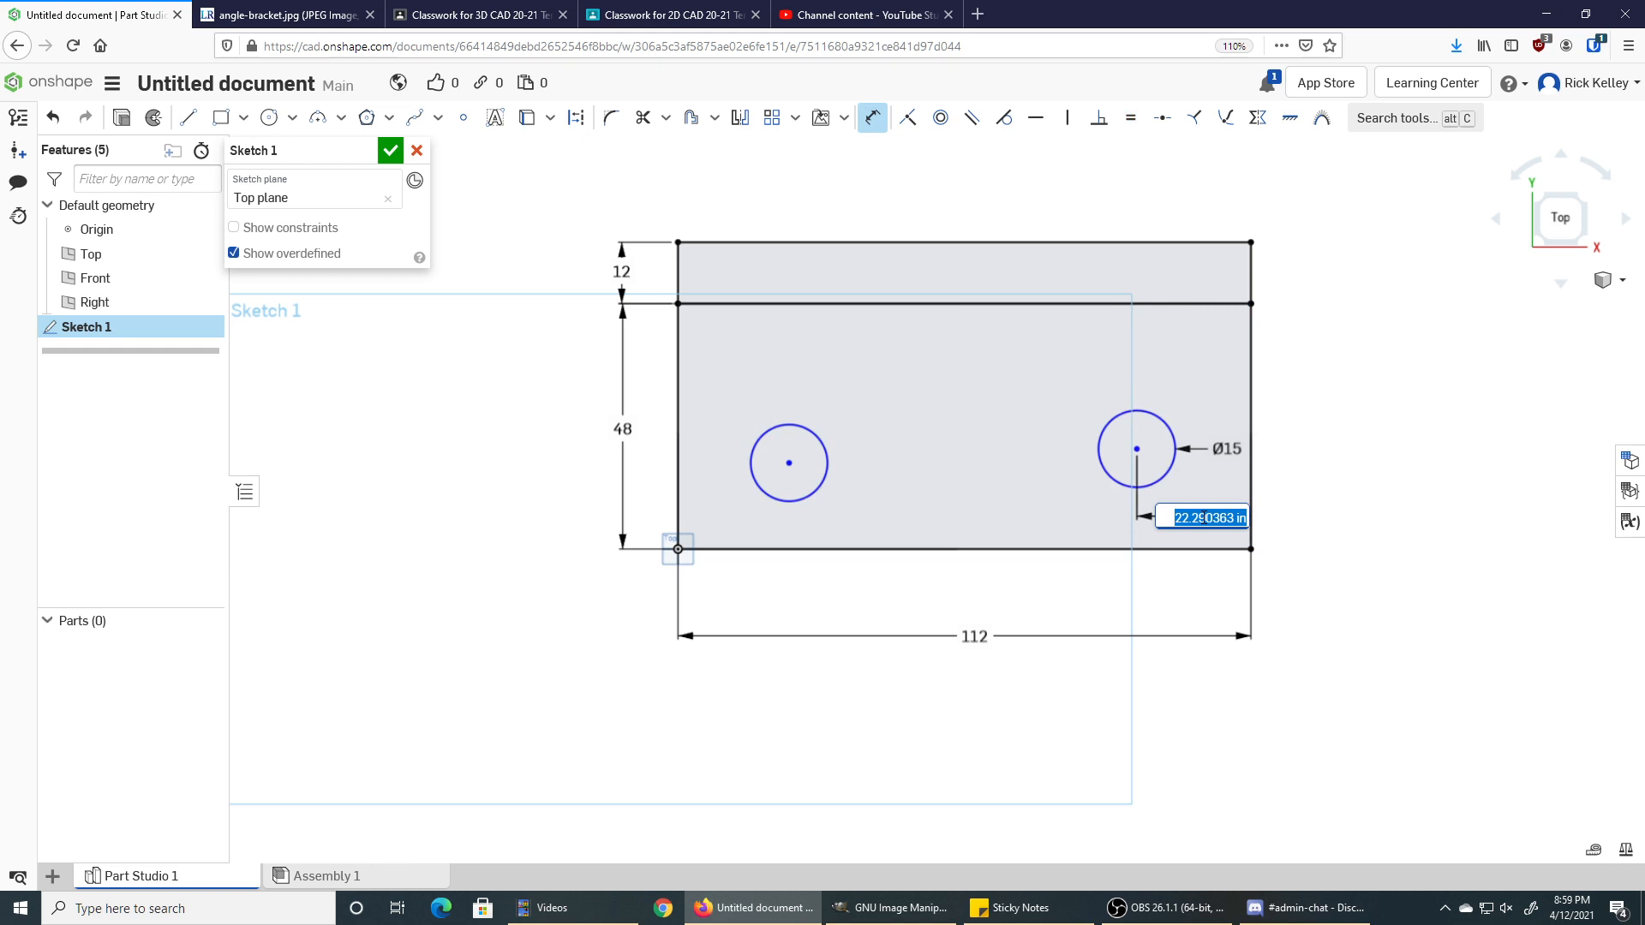
text(24)
key(Return)
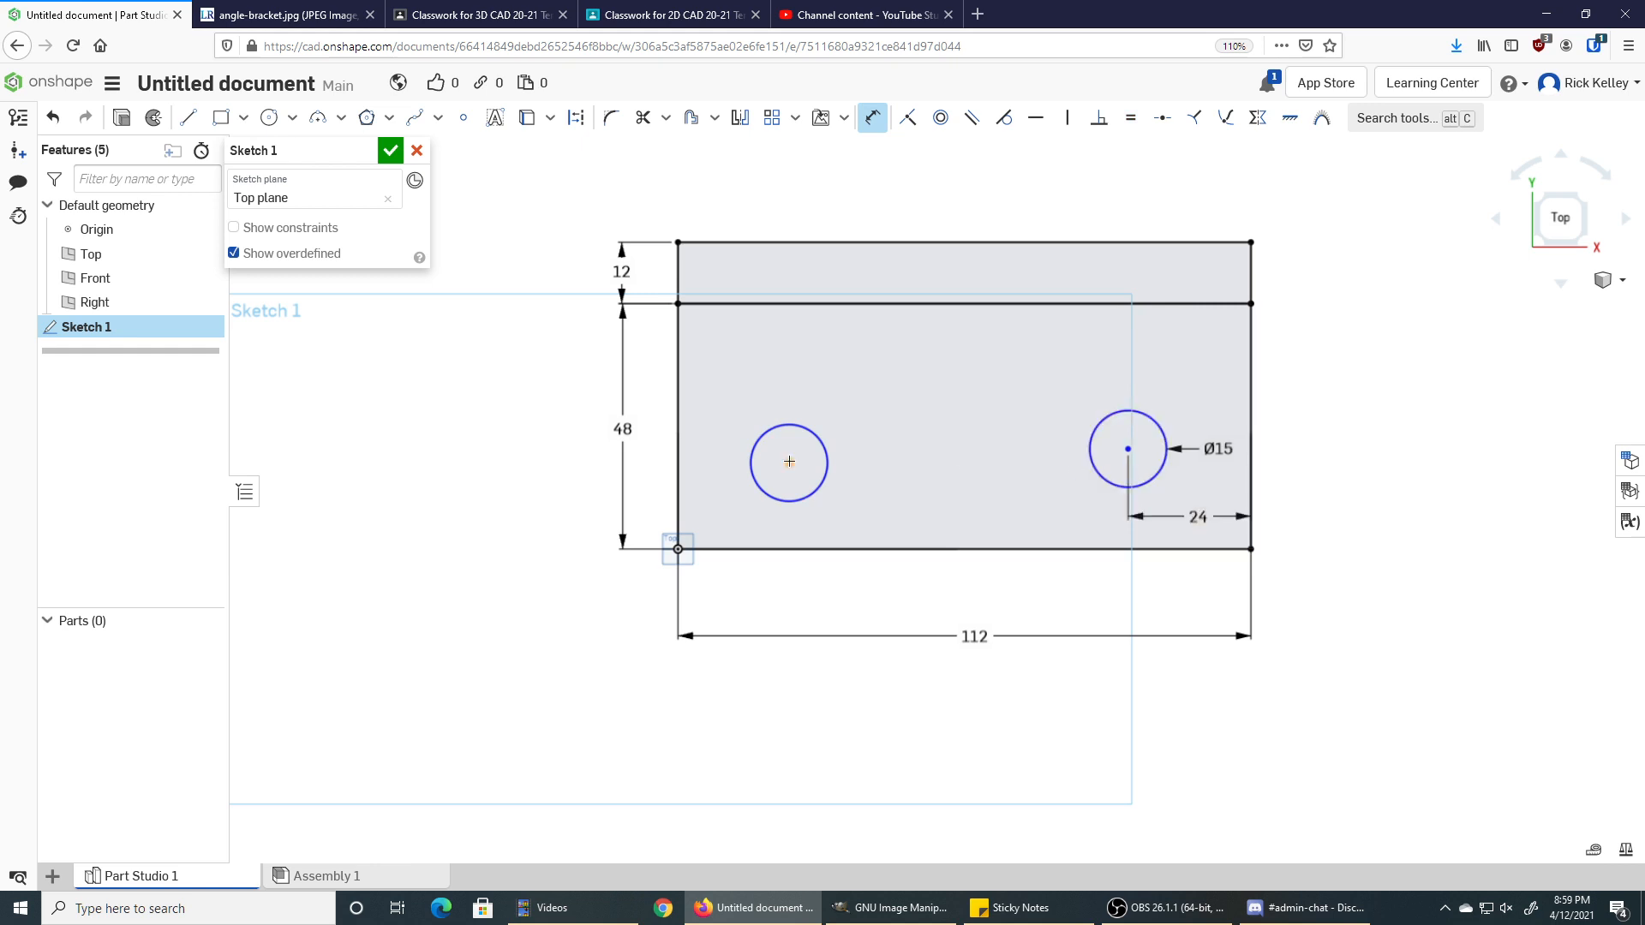
Align the left circle's center horizontally with the right one and dimension it 24 in from the rectangle's left edge.
key(Escape)
mouse_move(789, 468)
mouse_down()
mouse_move(1061, 471)
mouse_move(1128, 448)
mouse_move(977, 471)
mouse_move(775, 461)
mouse_up()
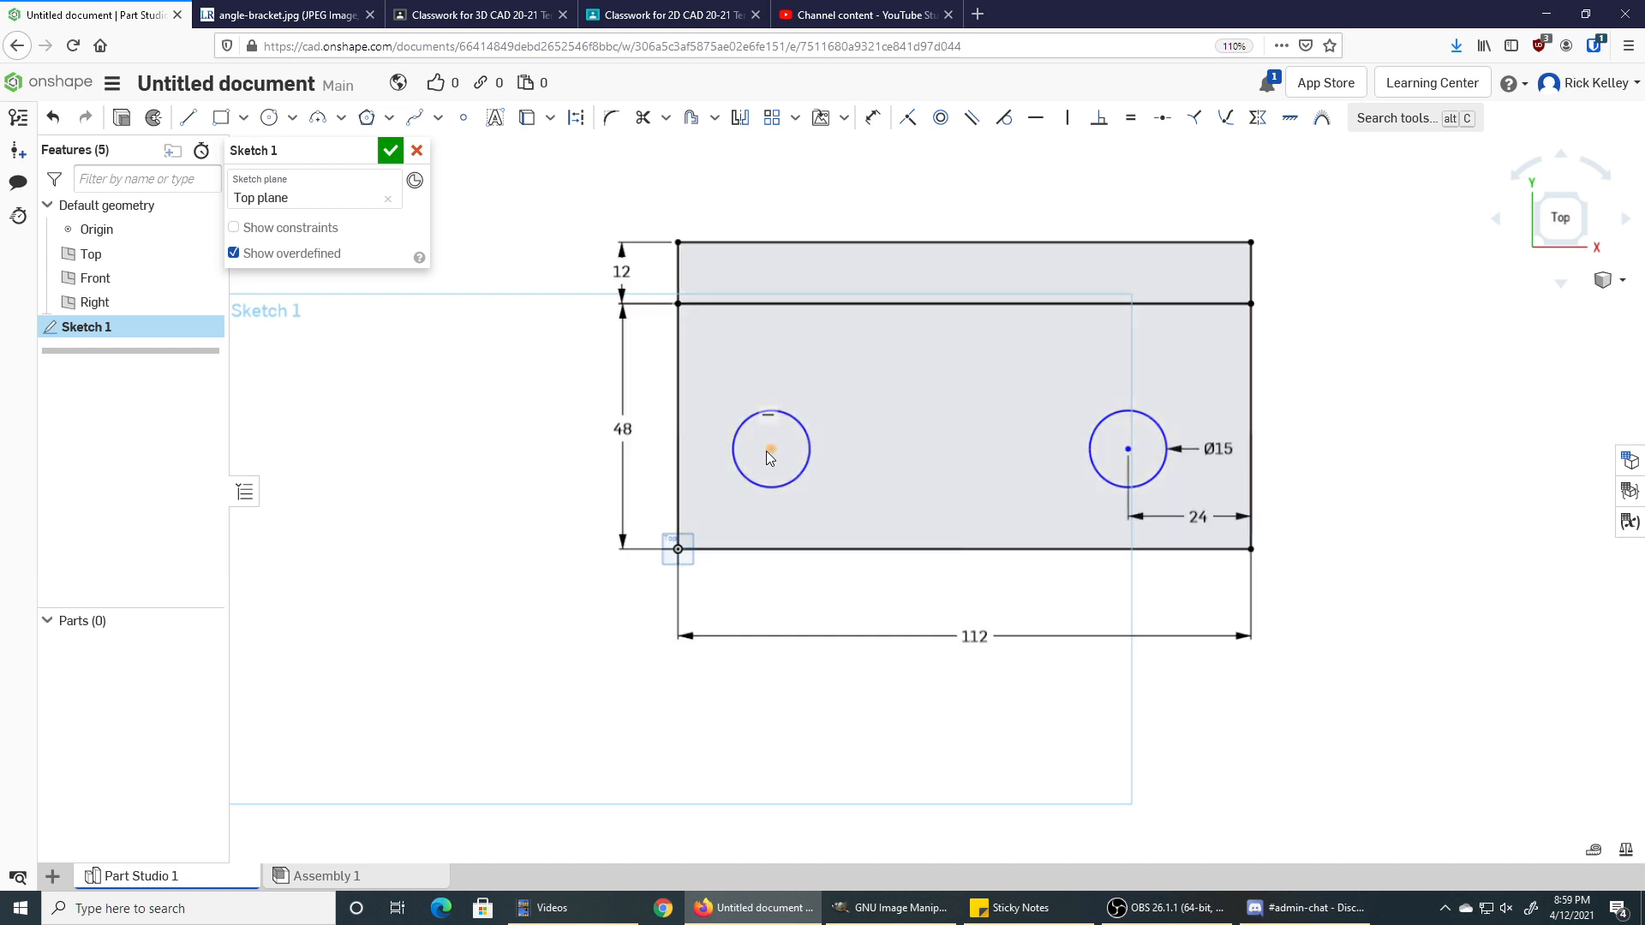
key(d)
click(771, 449)
click(737, 603)
text(24)
key(Return)
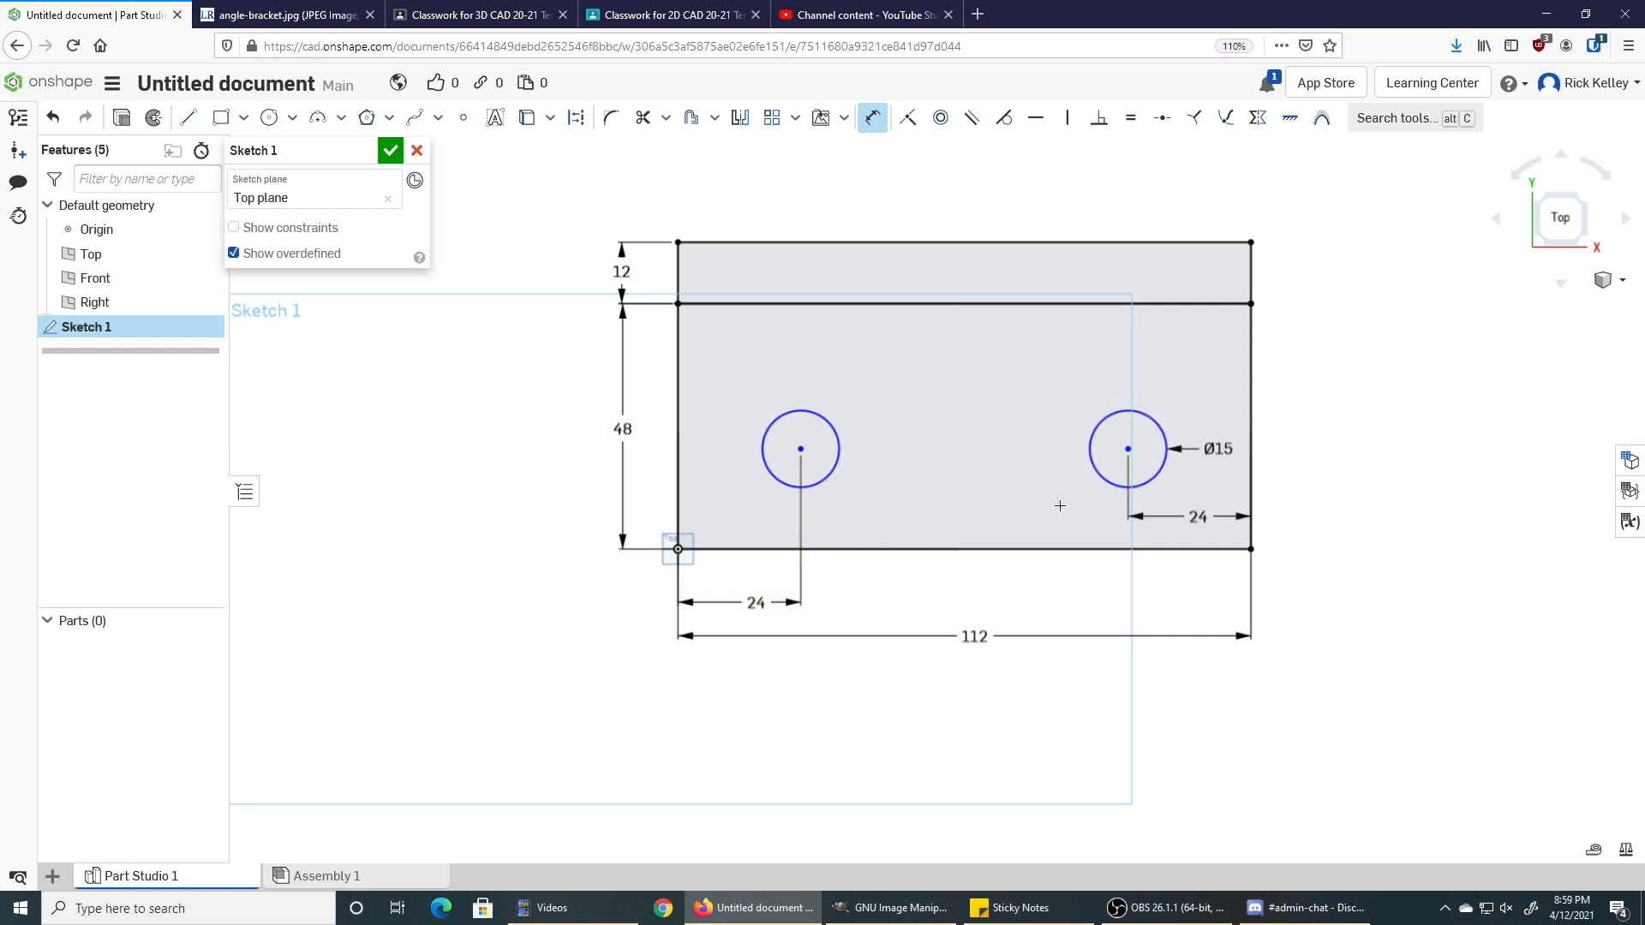
Dimension the right circle's center 24 in above the rectangle's bottom edge and finish the sketch.
click(1097, 545)
click(1127, 449)
click(1066, 494)
text(24)
key(Return)
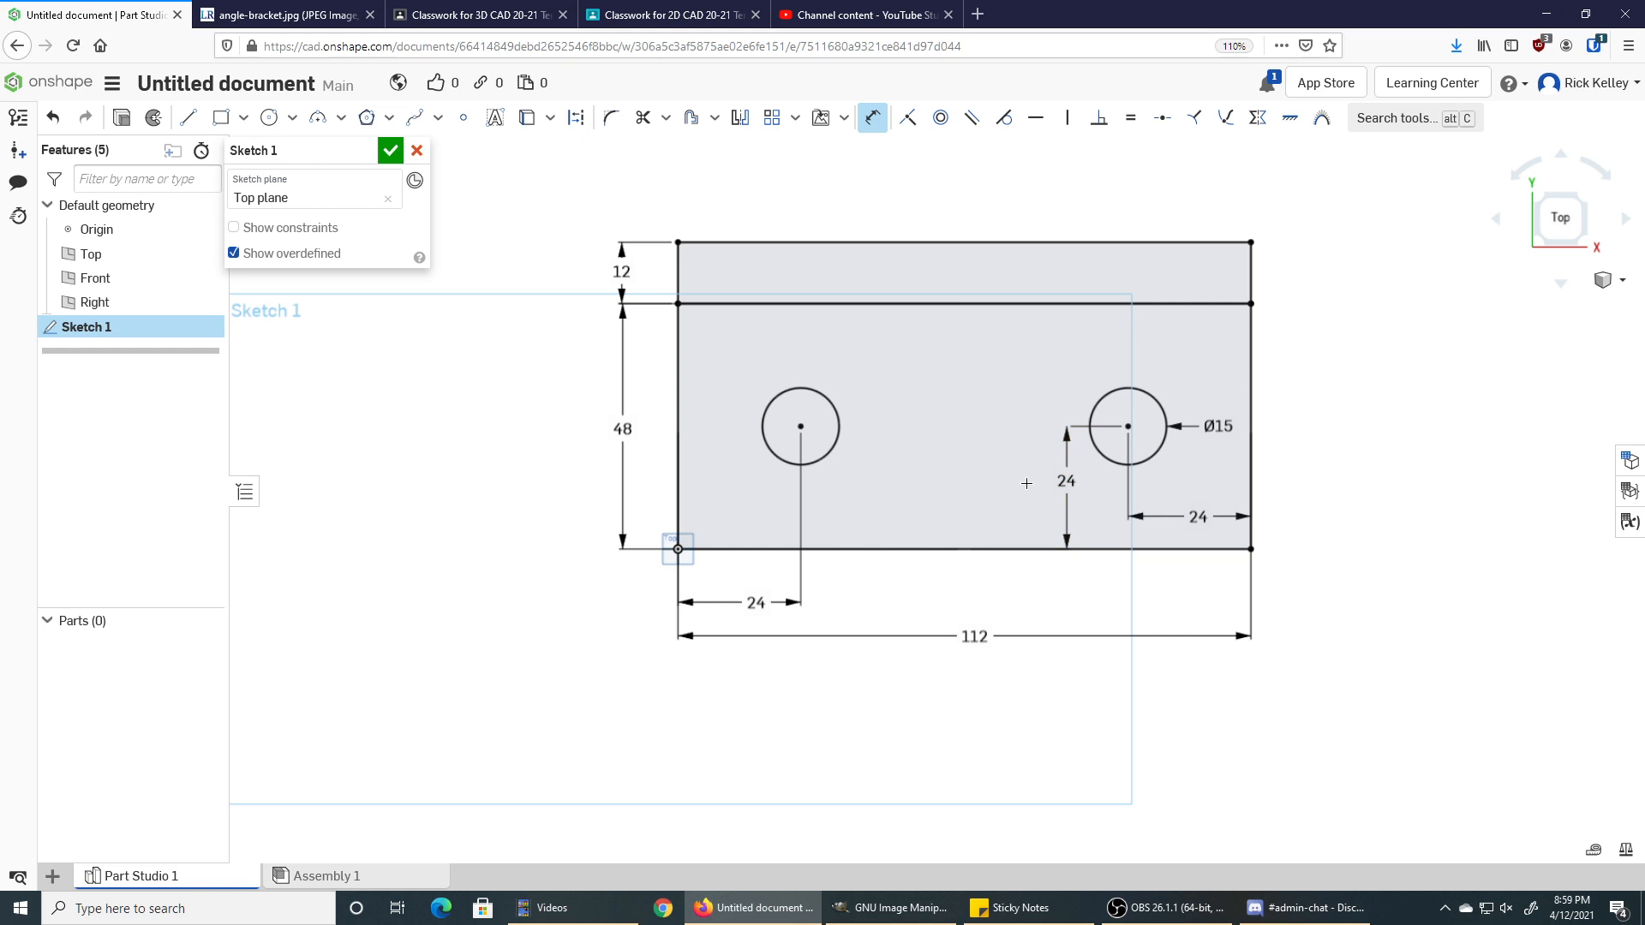
click(390, 152)
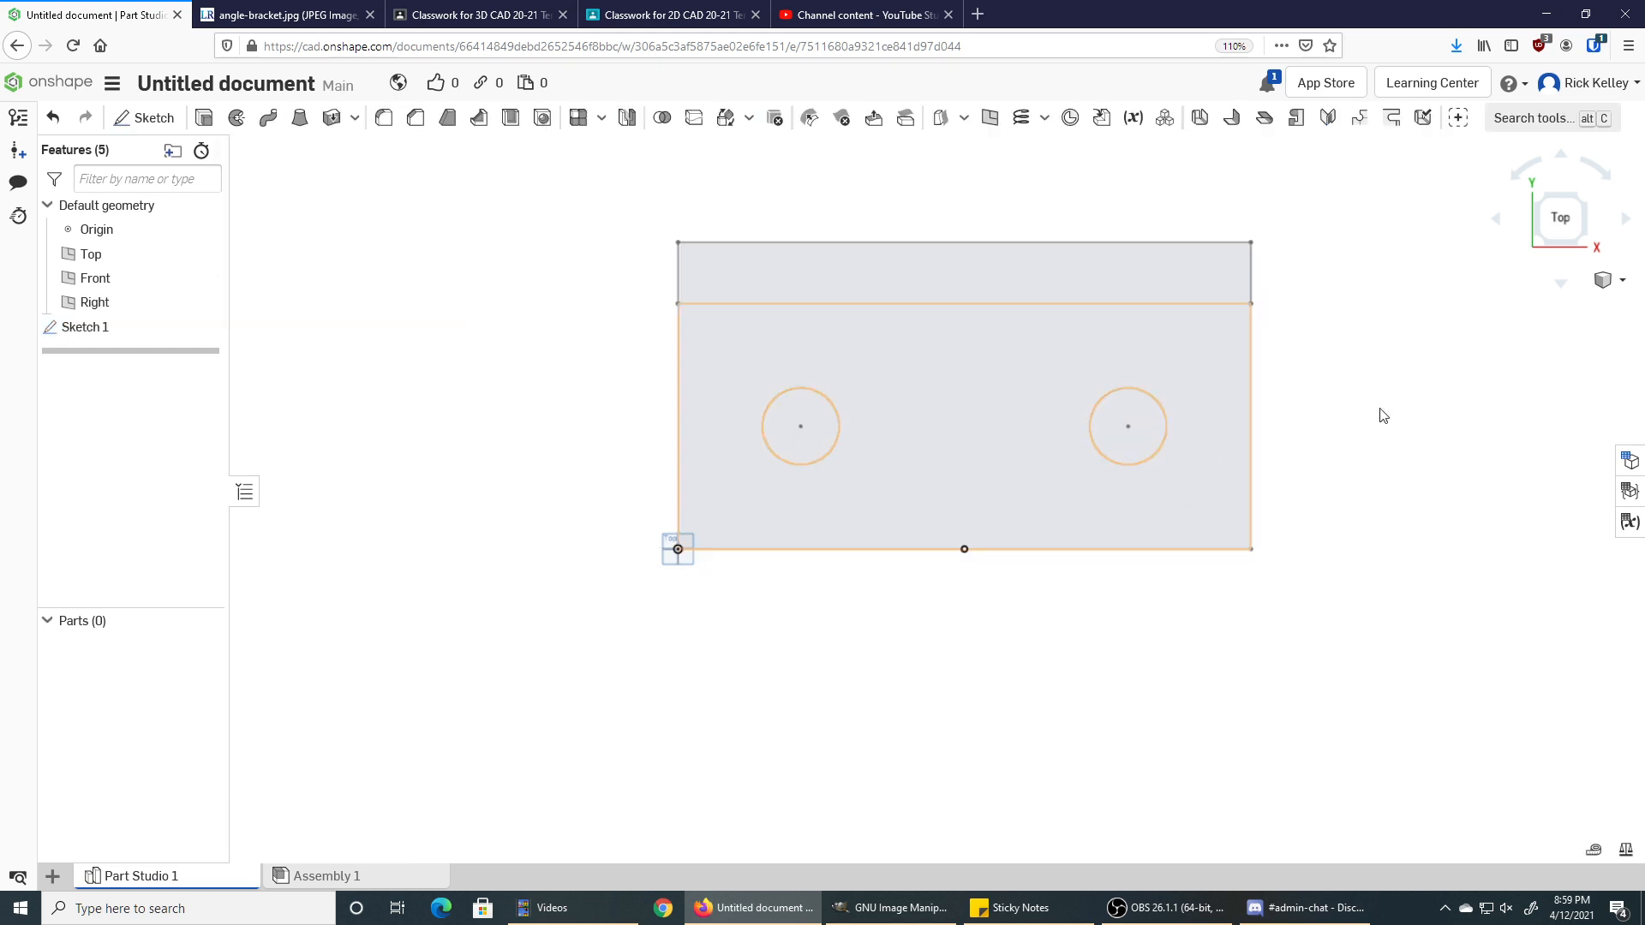
Check the thickness in the angle-bracket drawing and extrude the larger region around the two holes 12 in as a new part.
click(1587, 248)
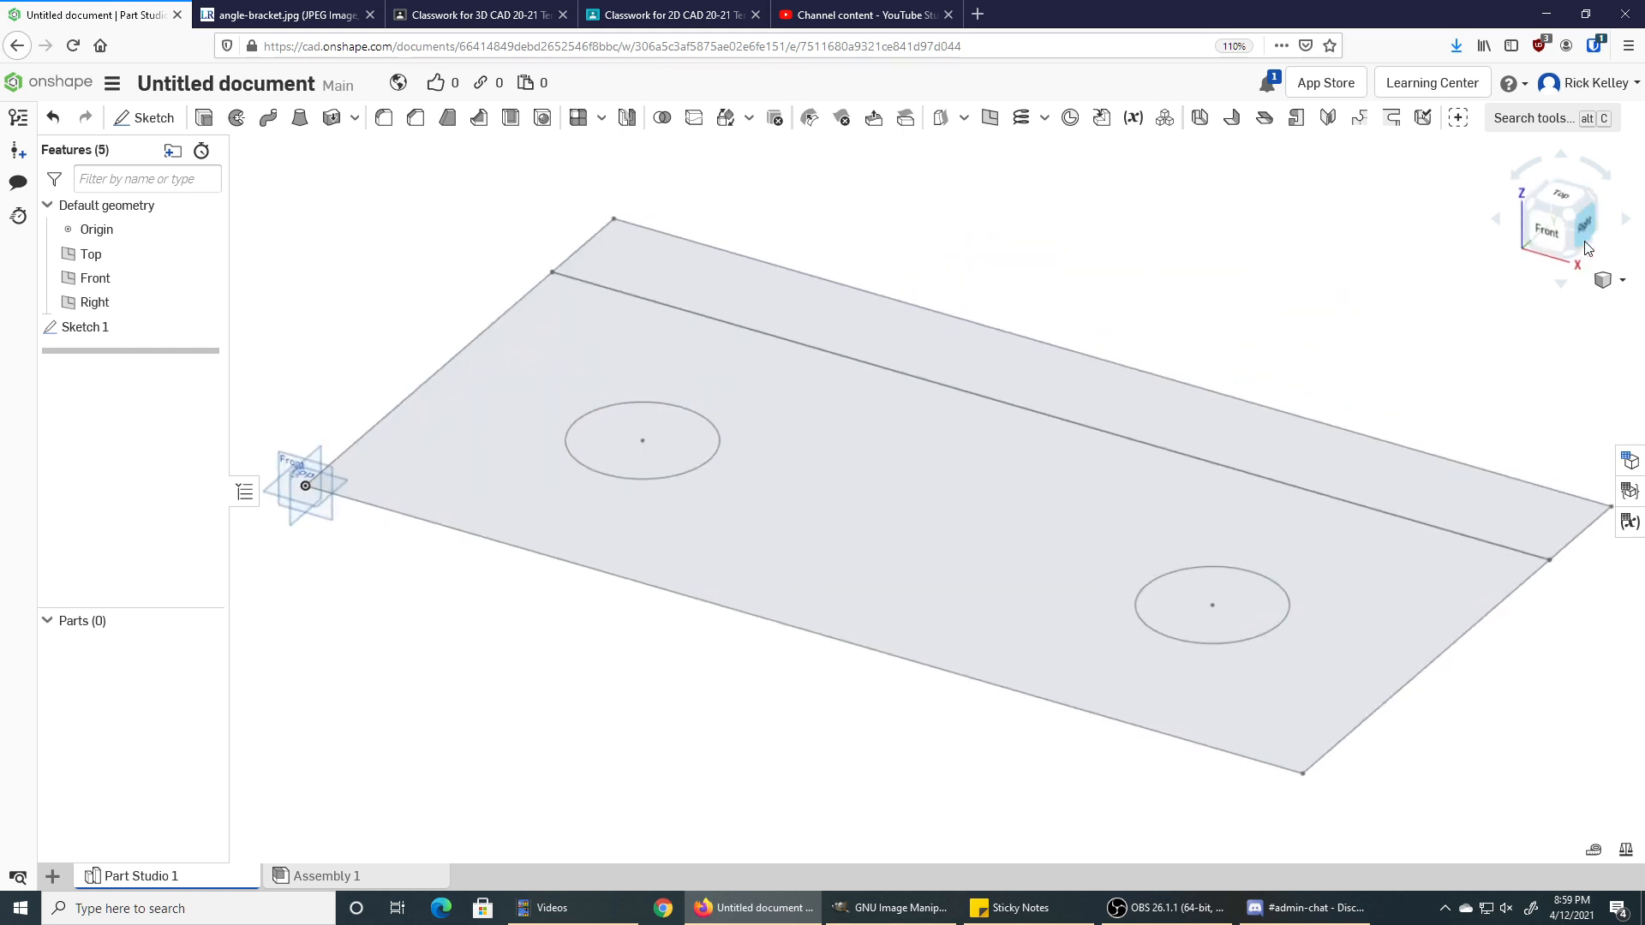
scroll(1112, 394, down, 2)
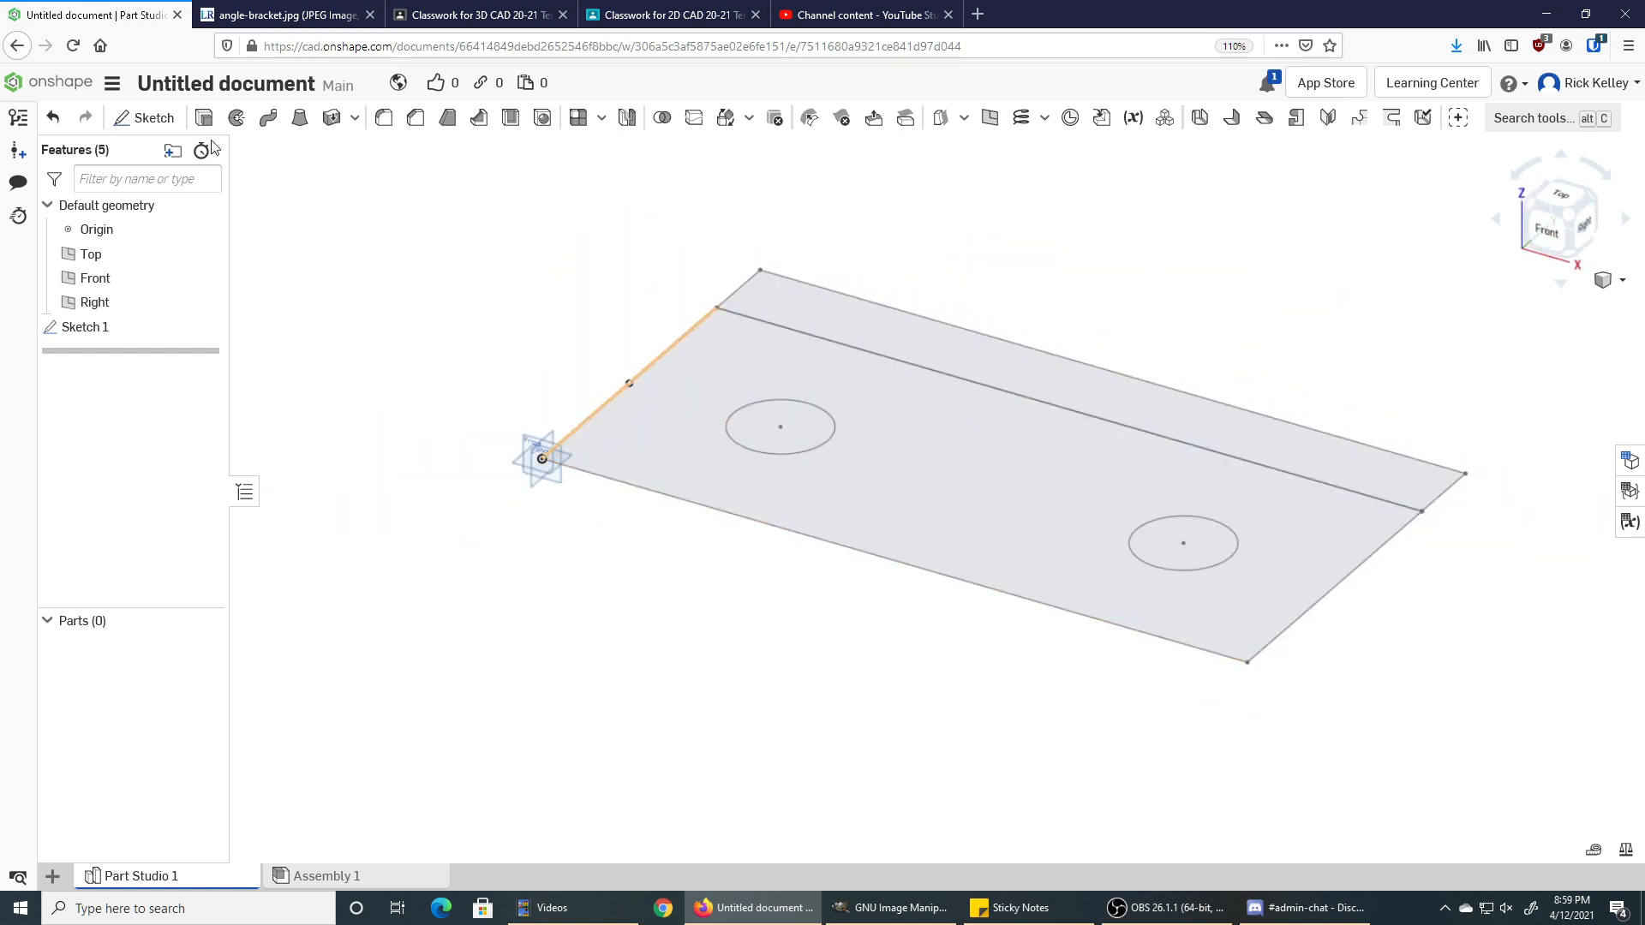
click(236, 19)
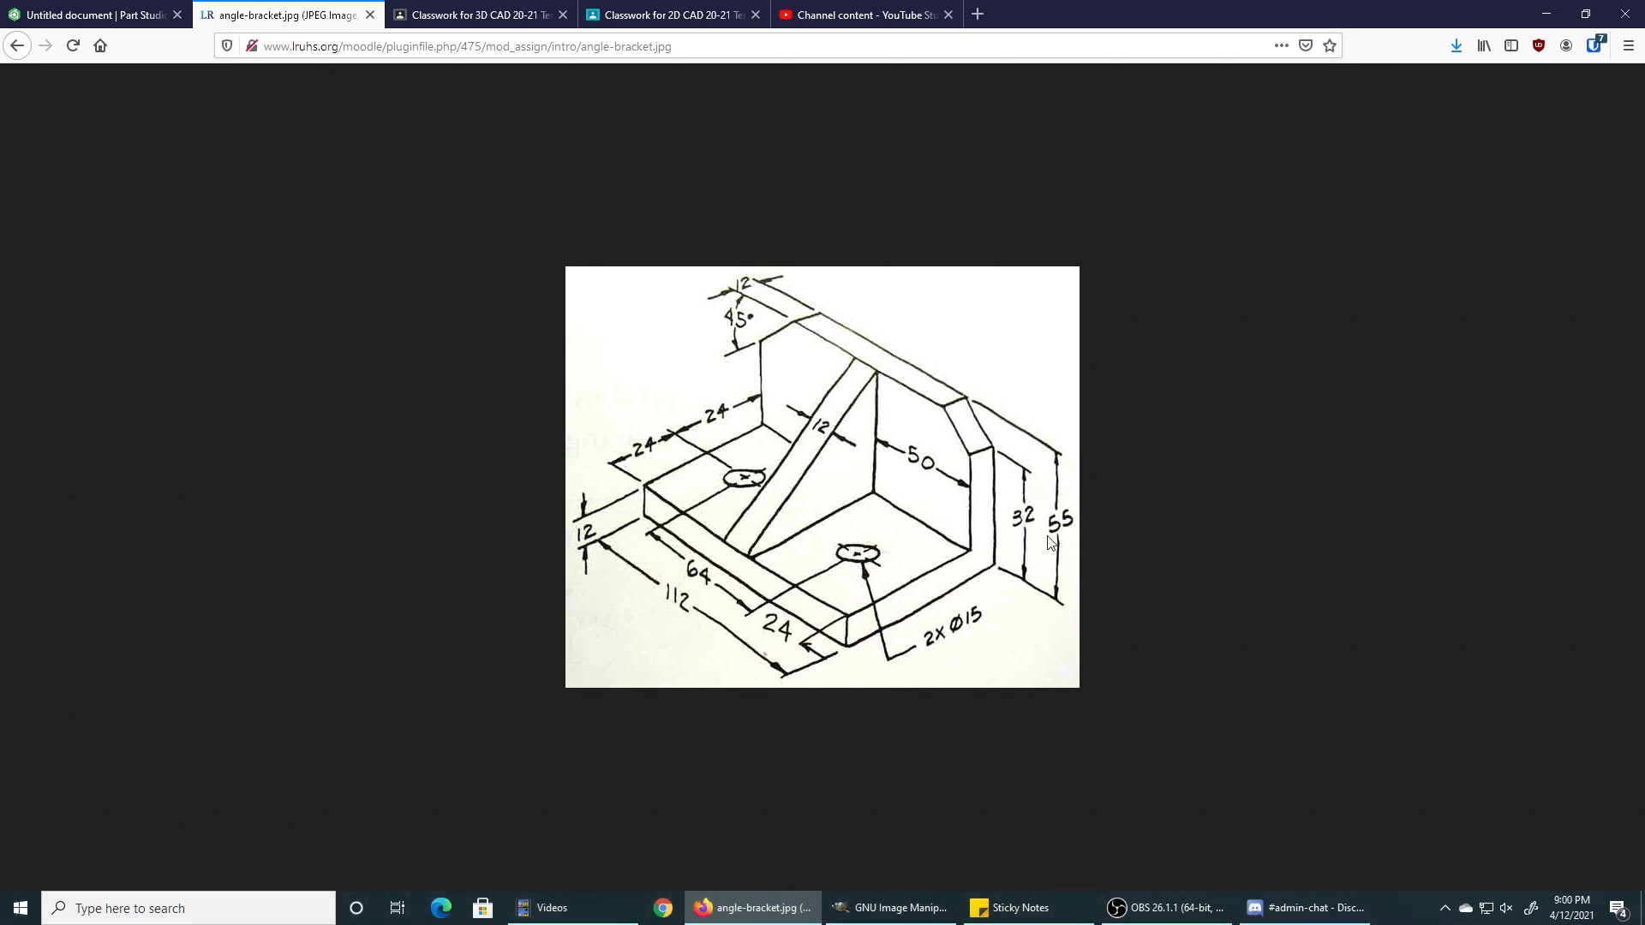
click(81, 15)
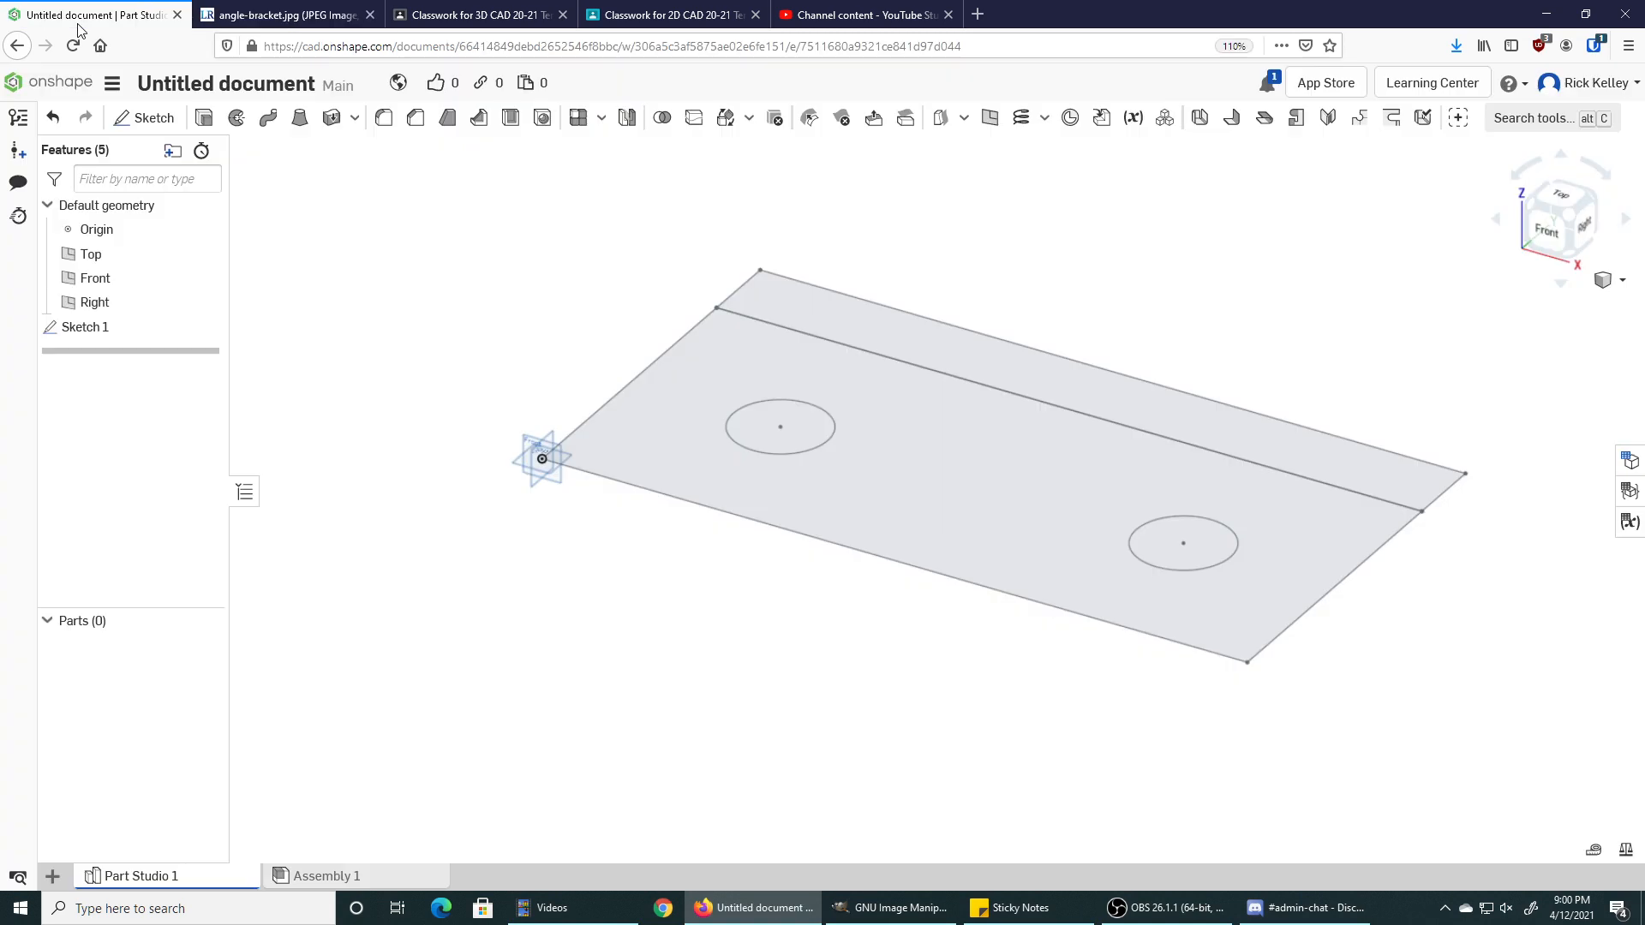
click(204, 117)
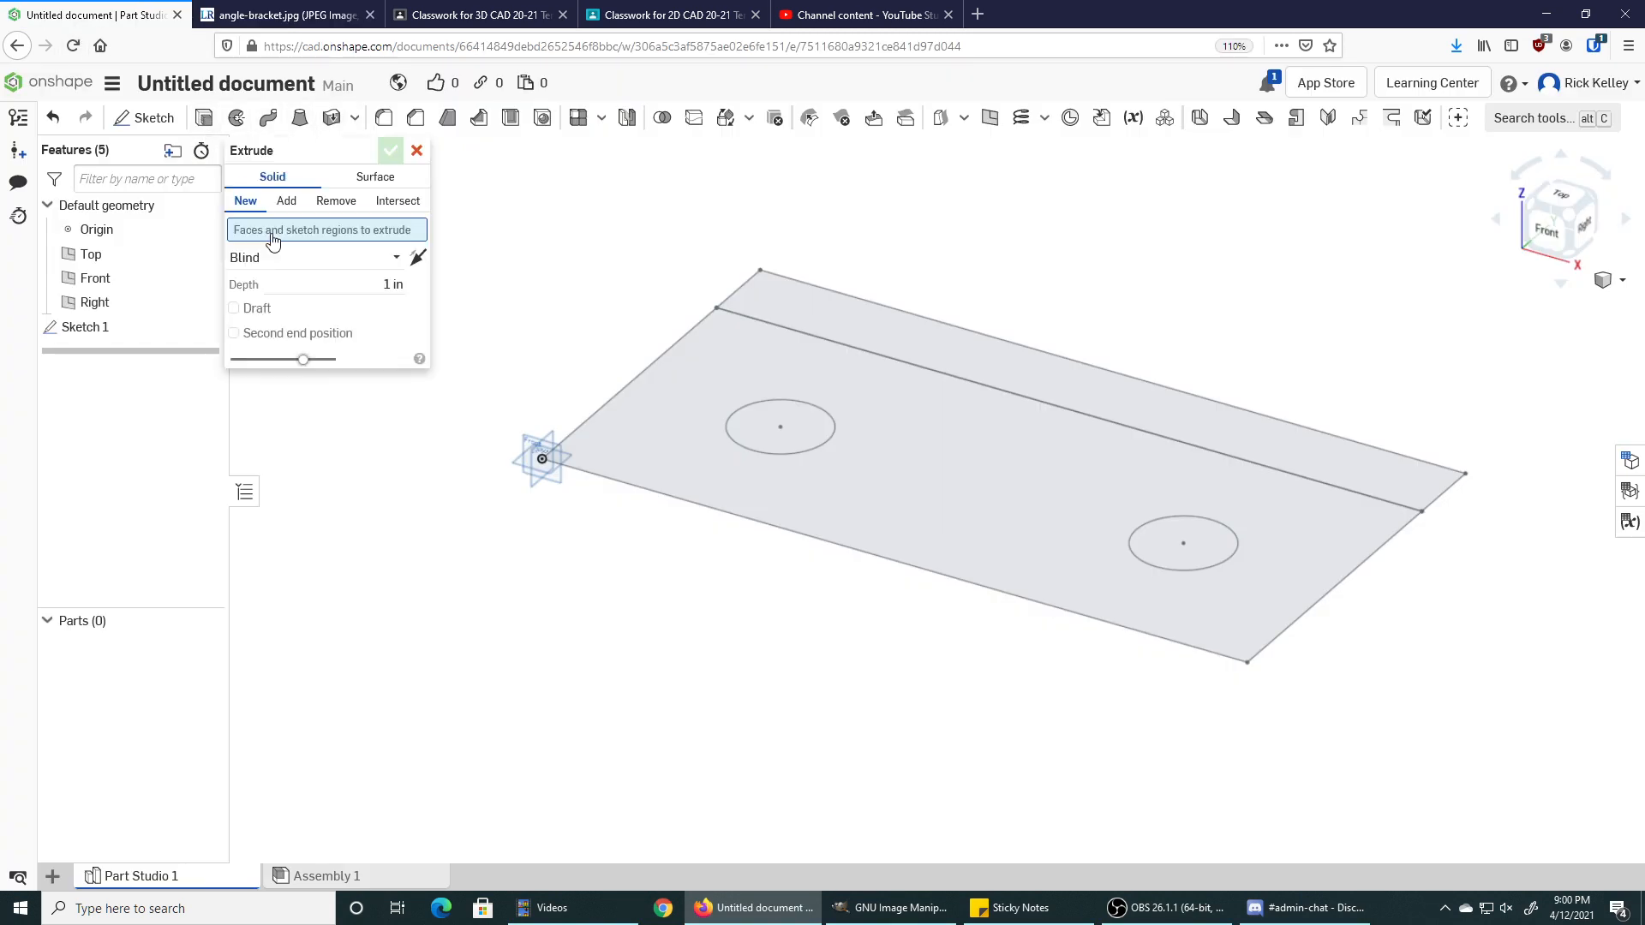
click(669, 438)
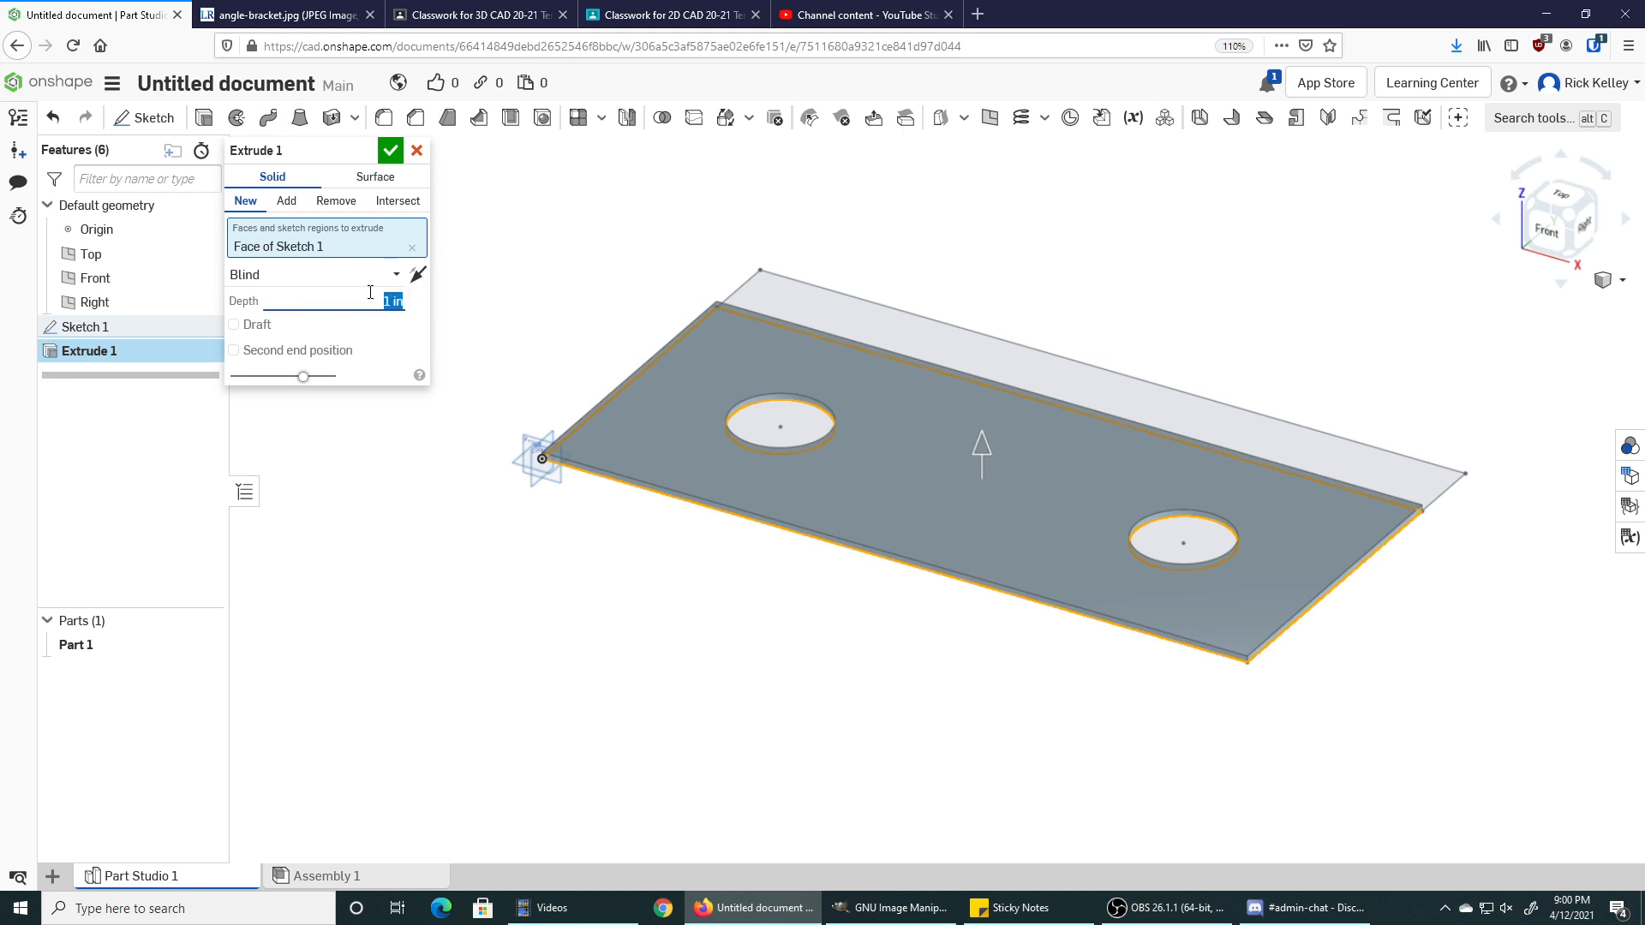
text(12)
click(389, 151)
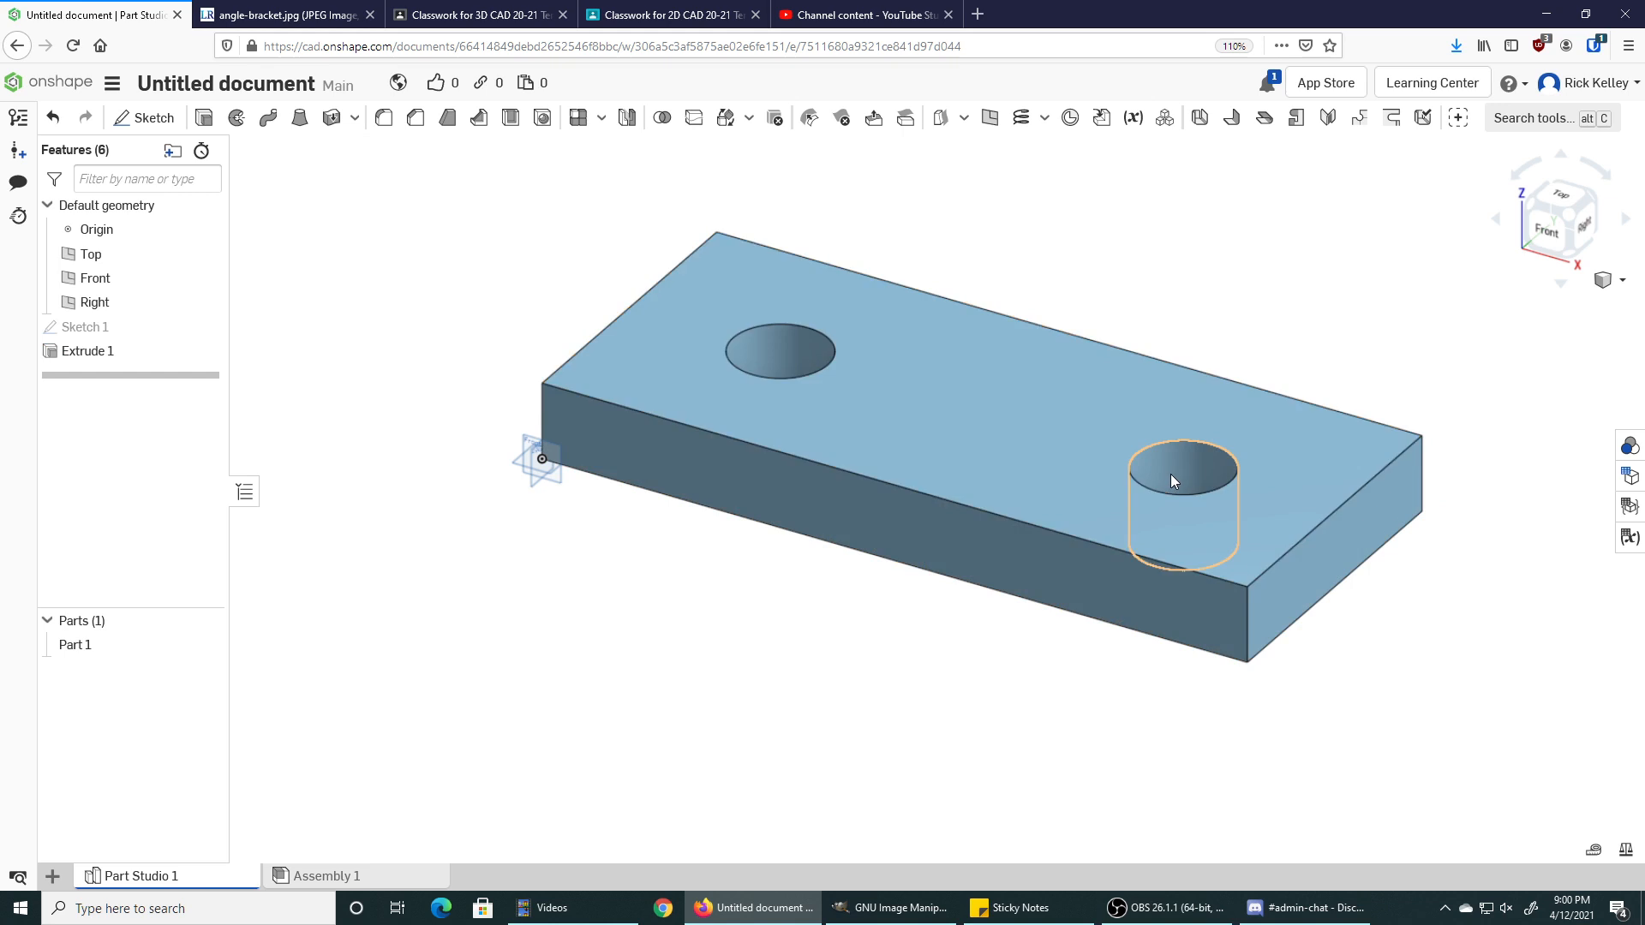
Show the hidden base sketch and extrude its narrow rear strip 55 in, adding it to the existing part as the upright wall.
right_drag(1076, 506, 954, 543)
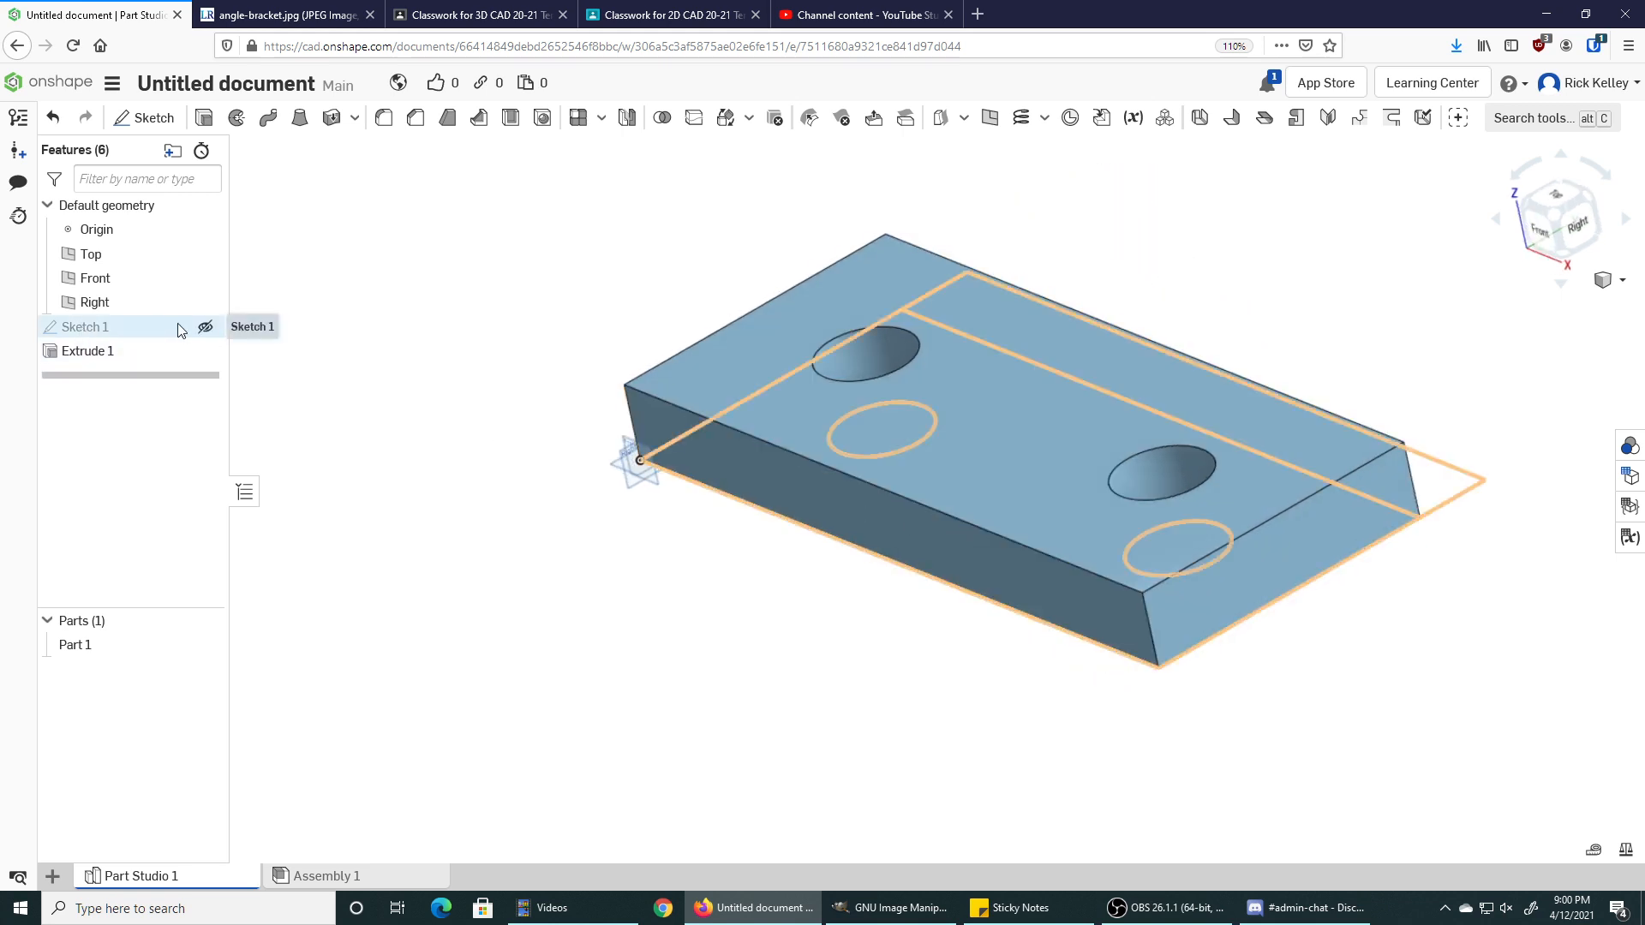
click(206, 329)
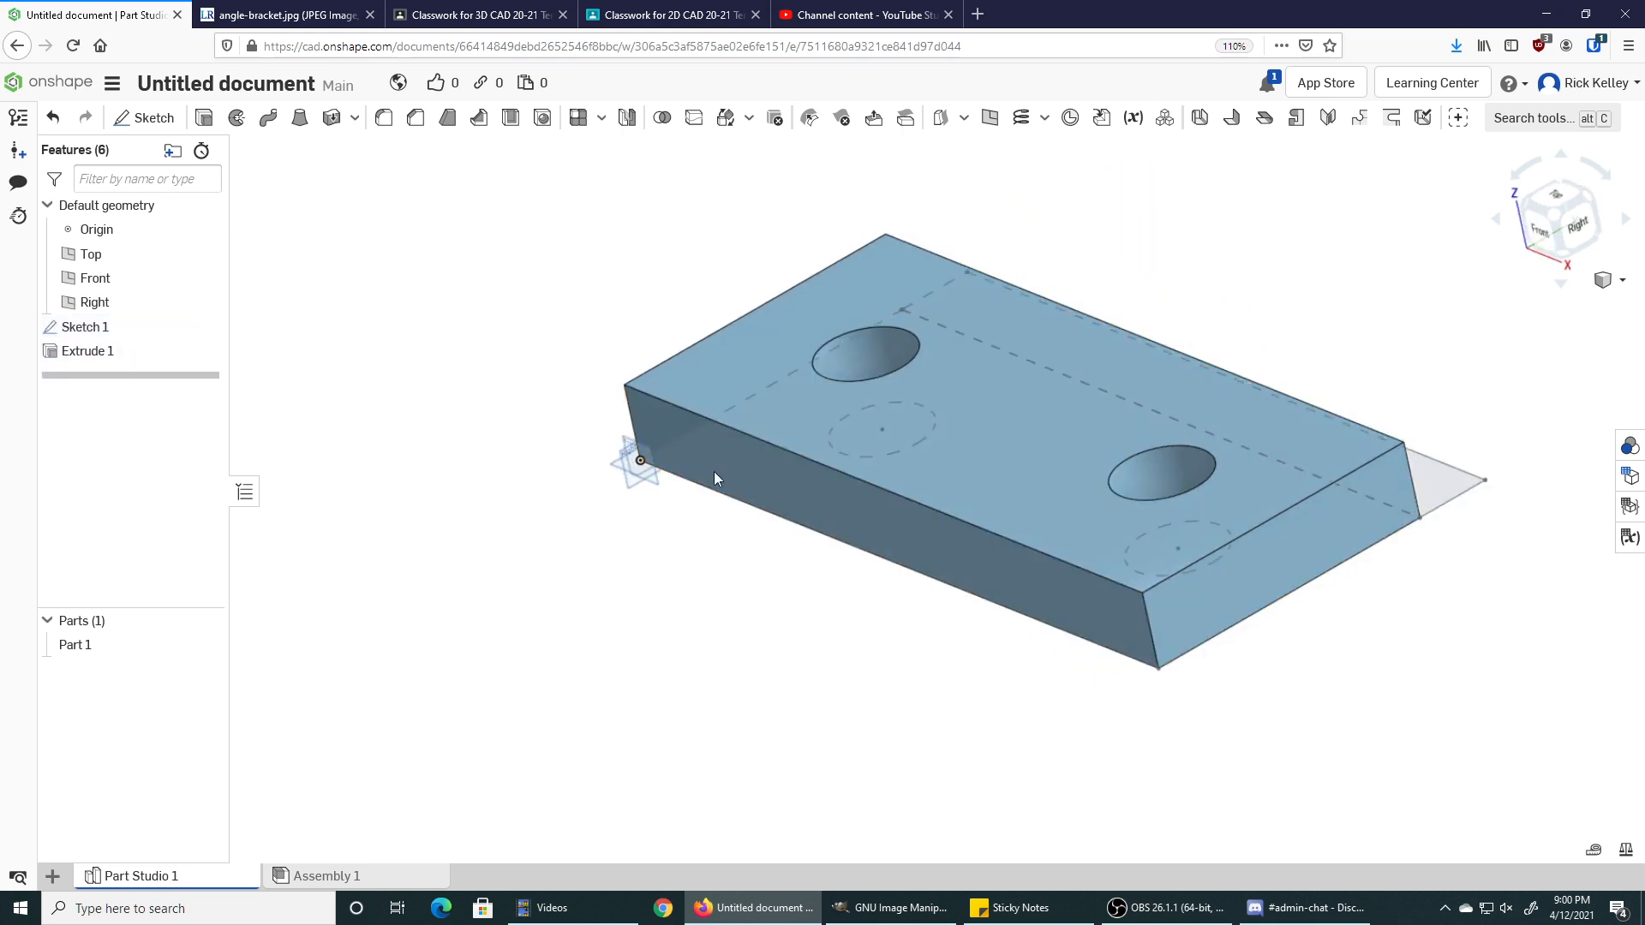
middle_drag(674, 509, 563, 525)
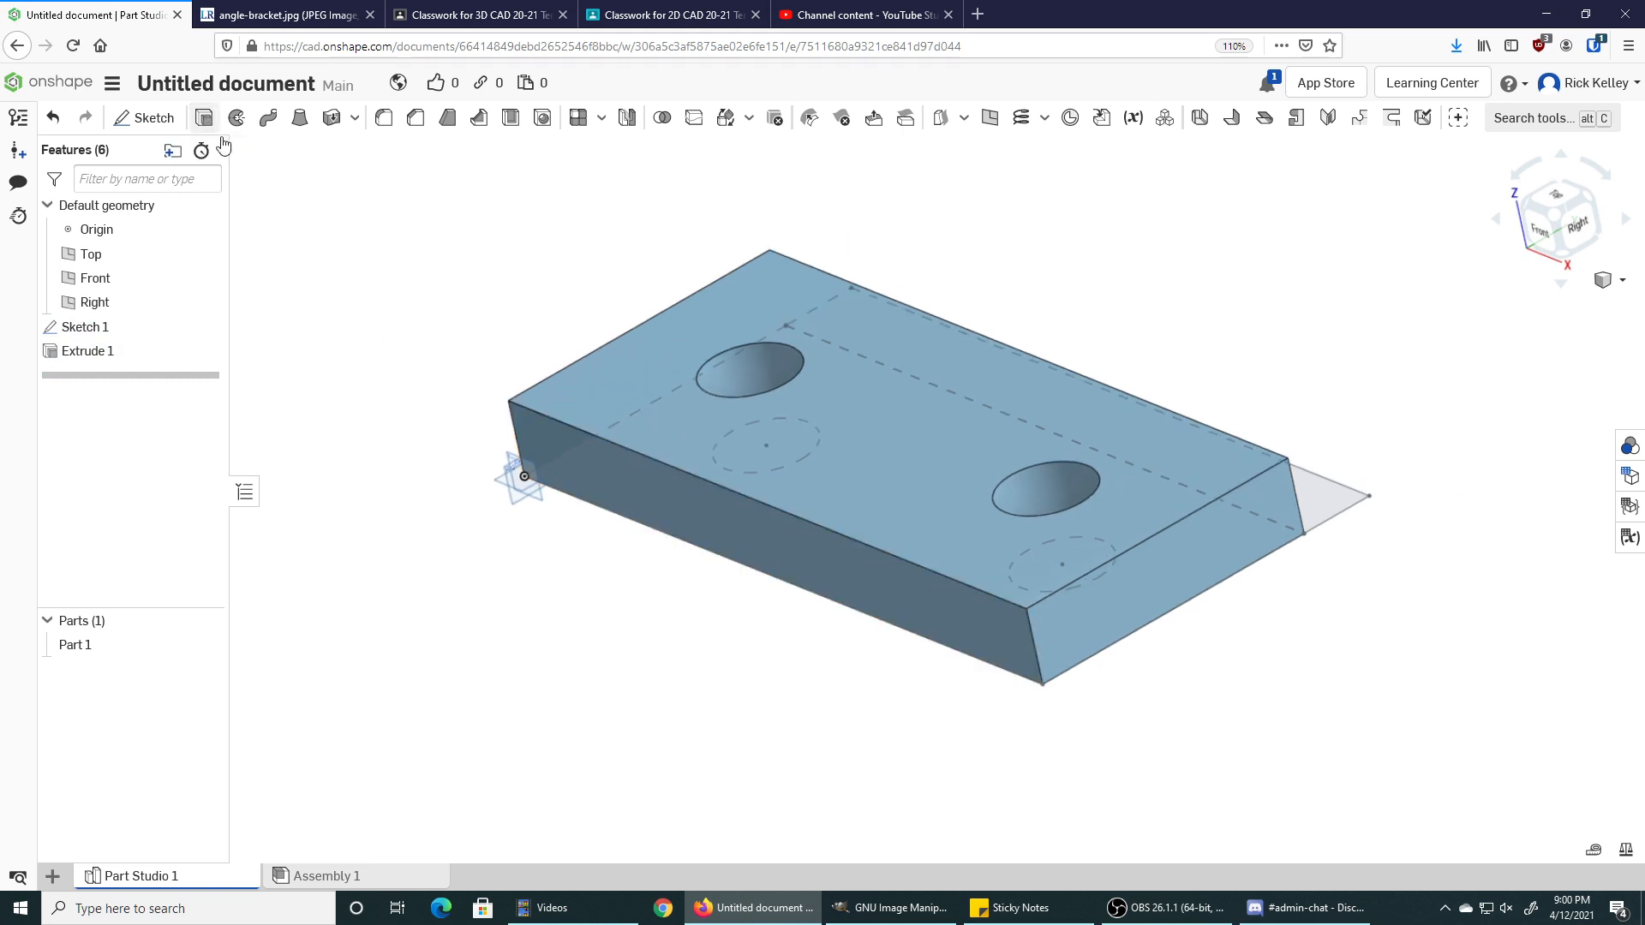
click(204, 117)
click(1319, 490)
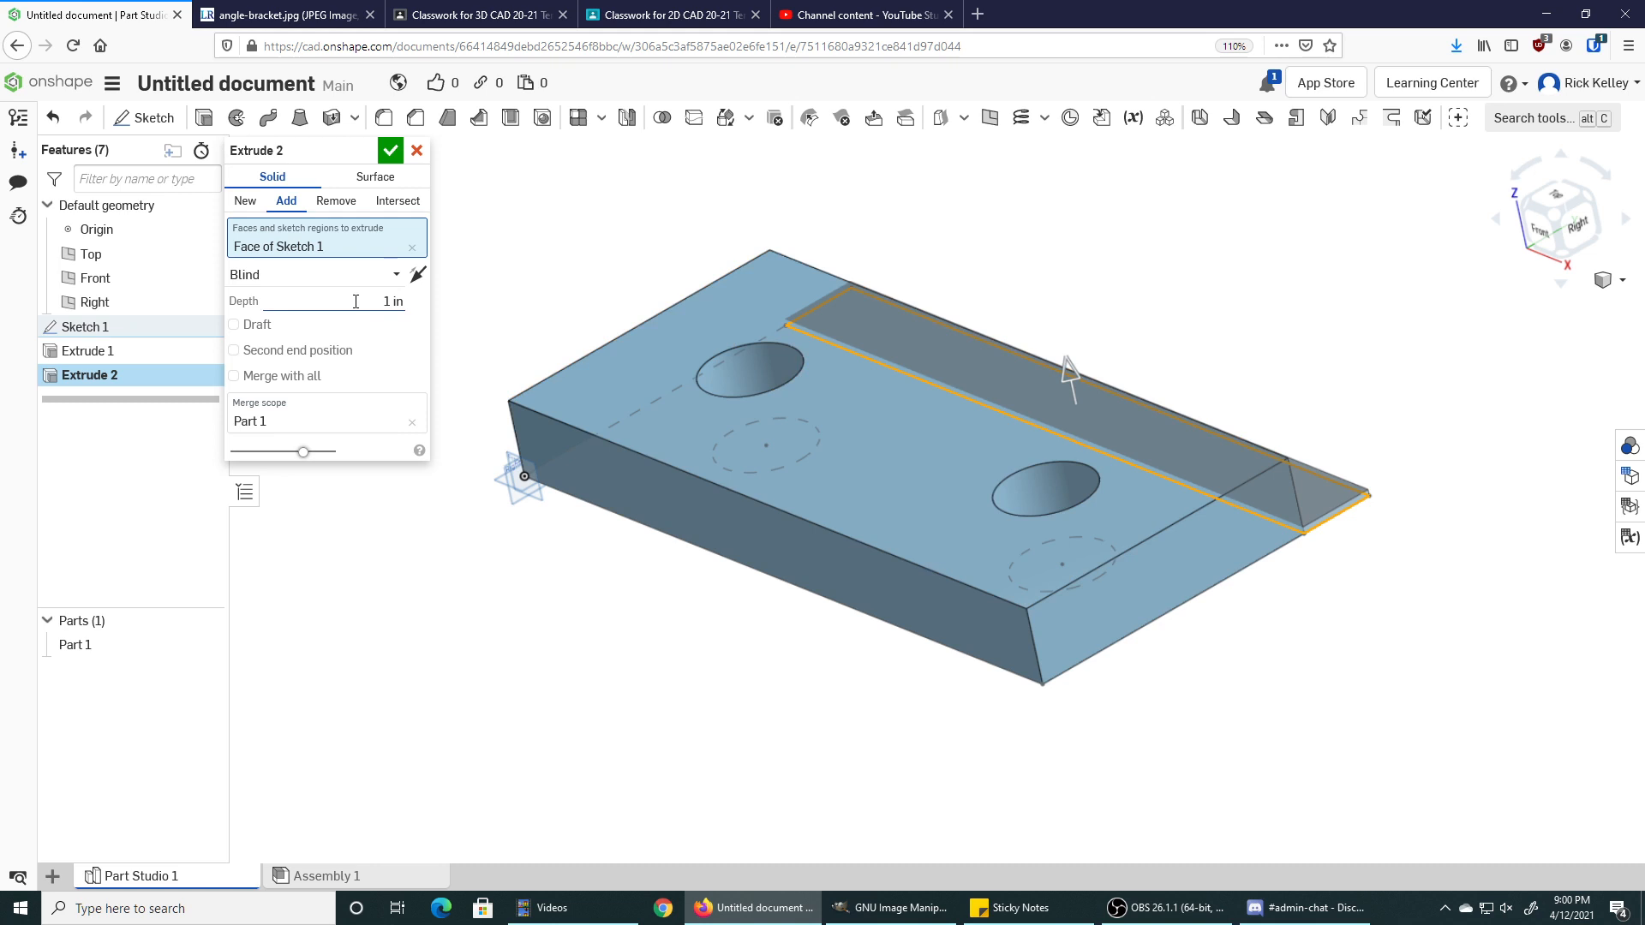
click(388, 300)
text(55)
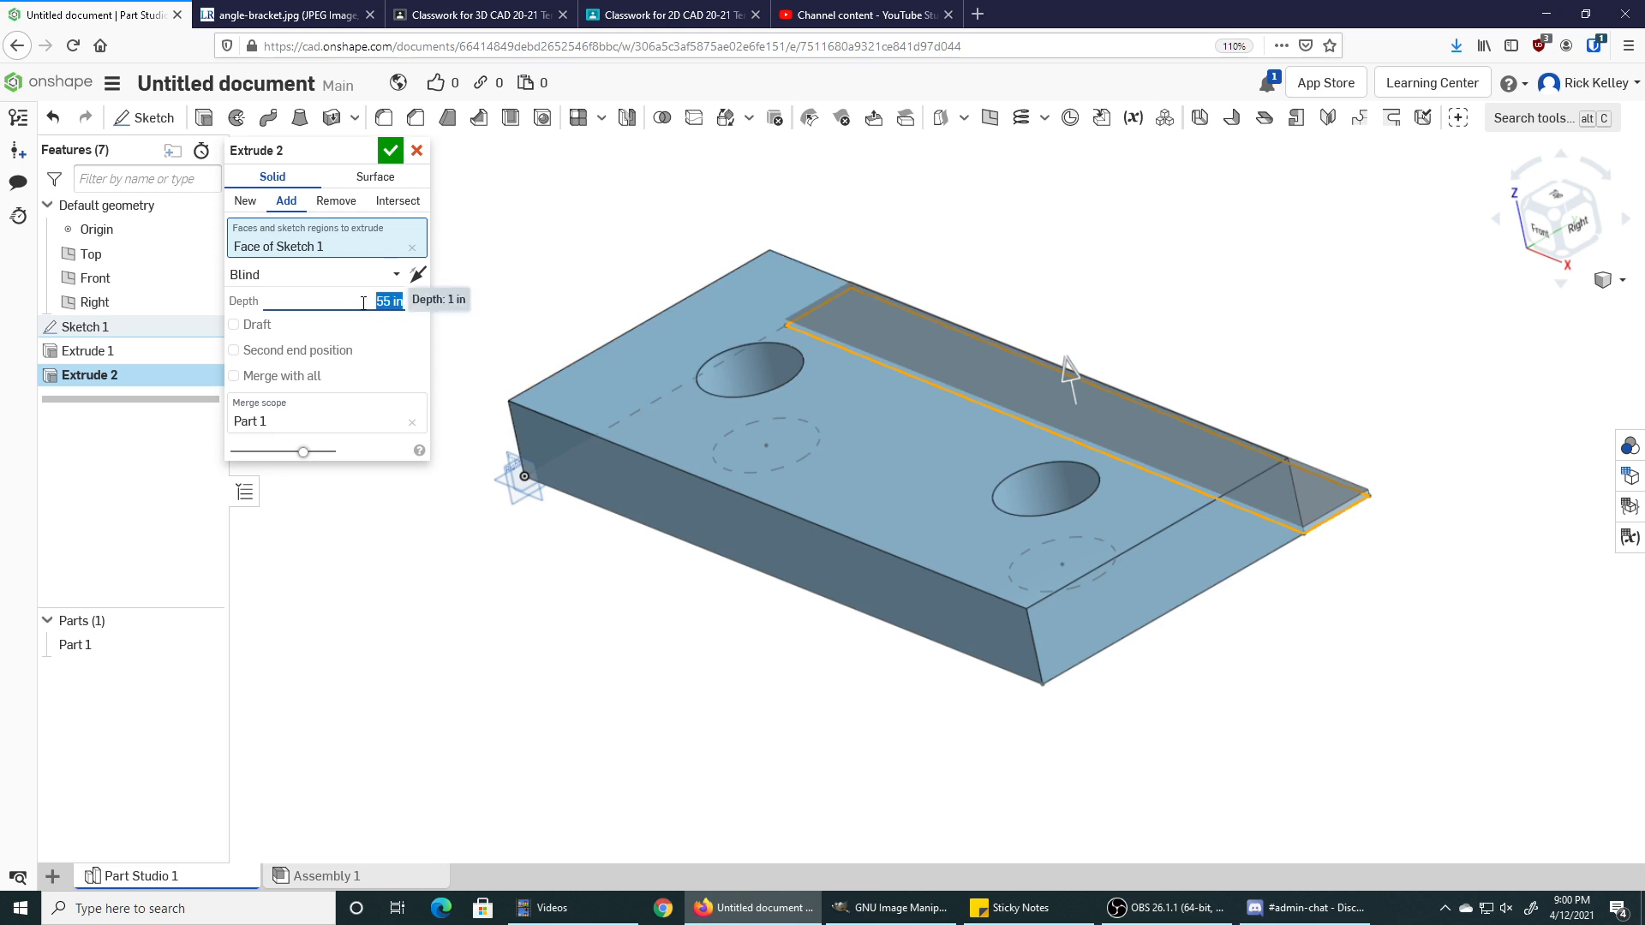
key(Return)
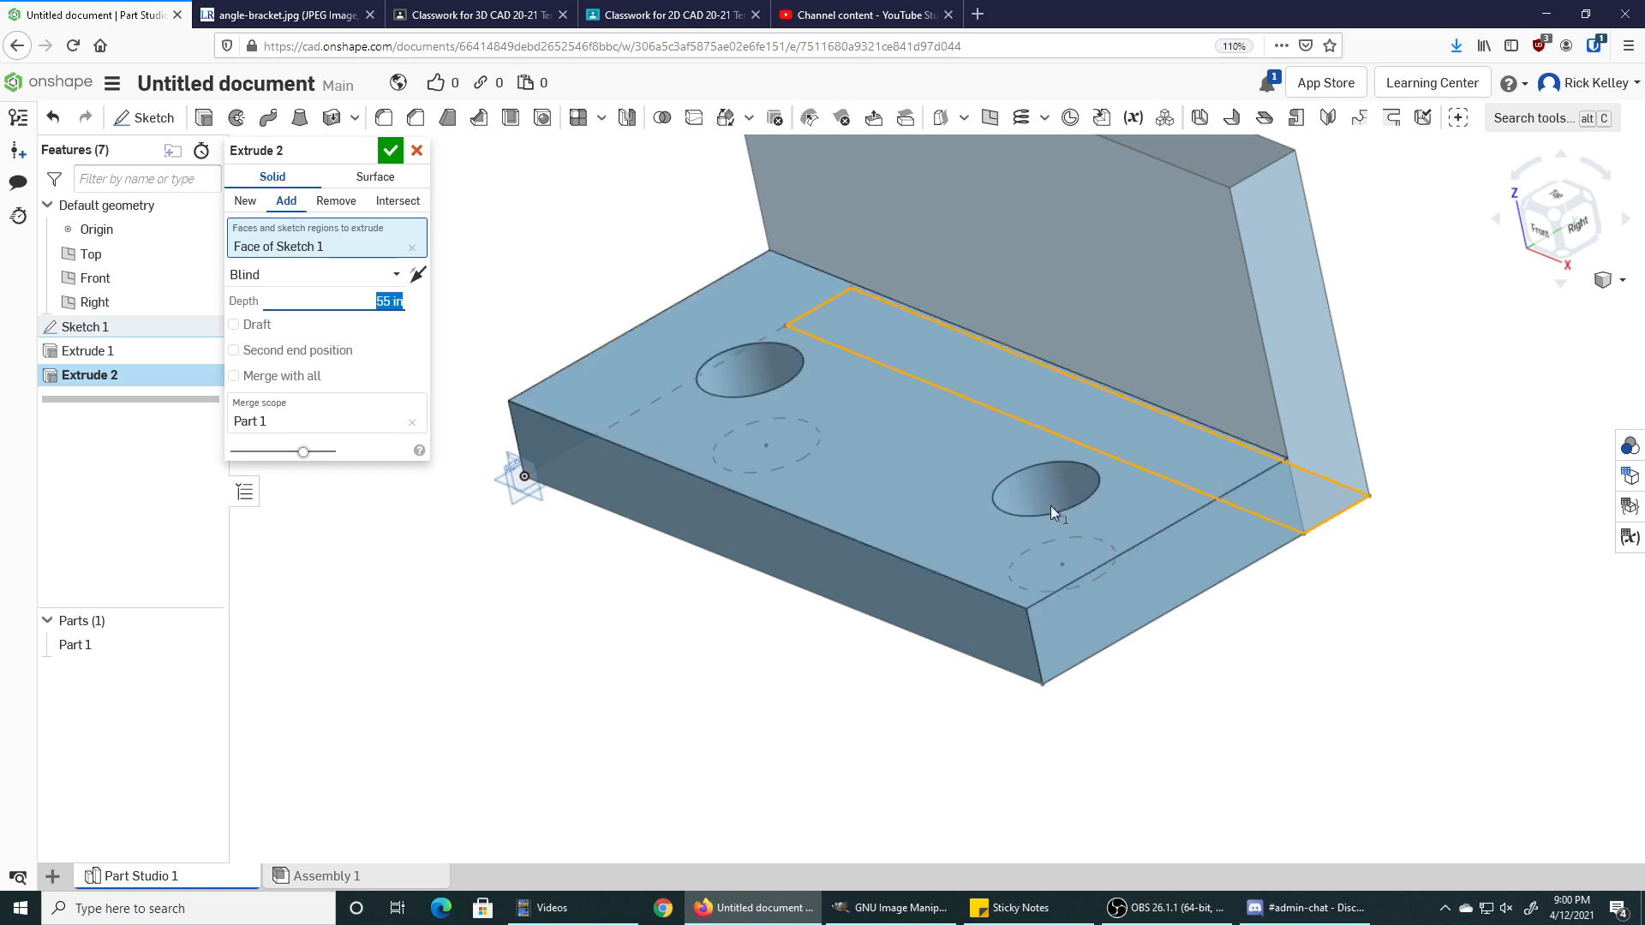
scroll(1065, 405, down, 6)
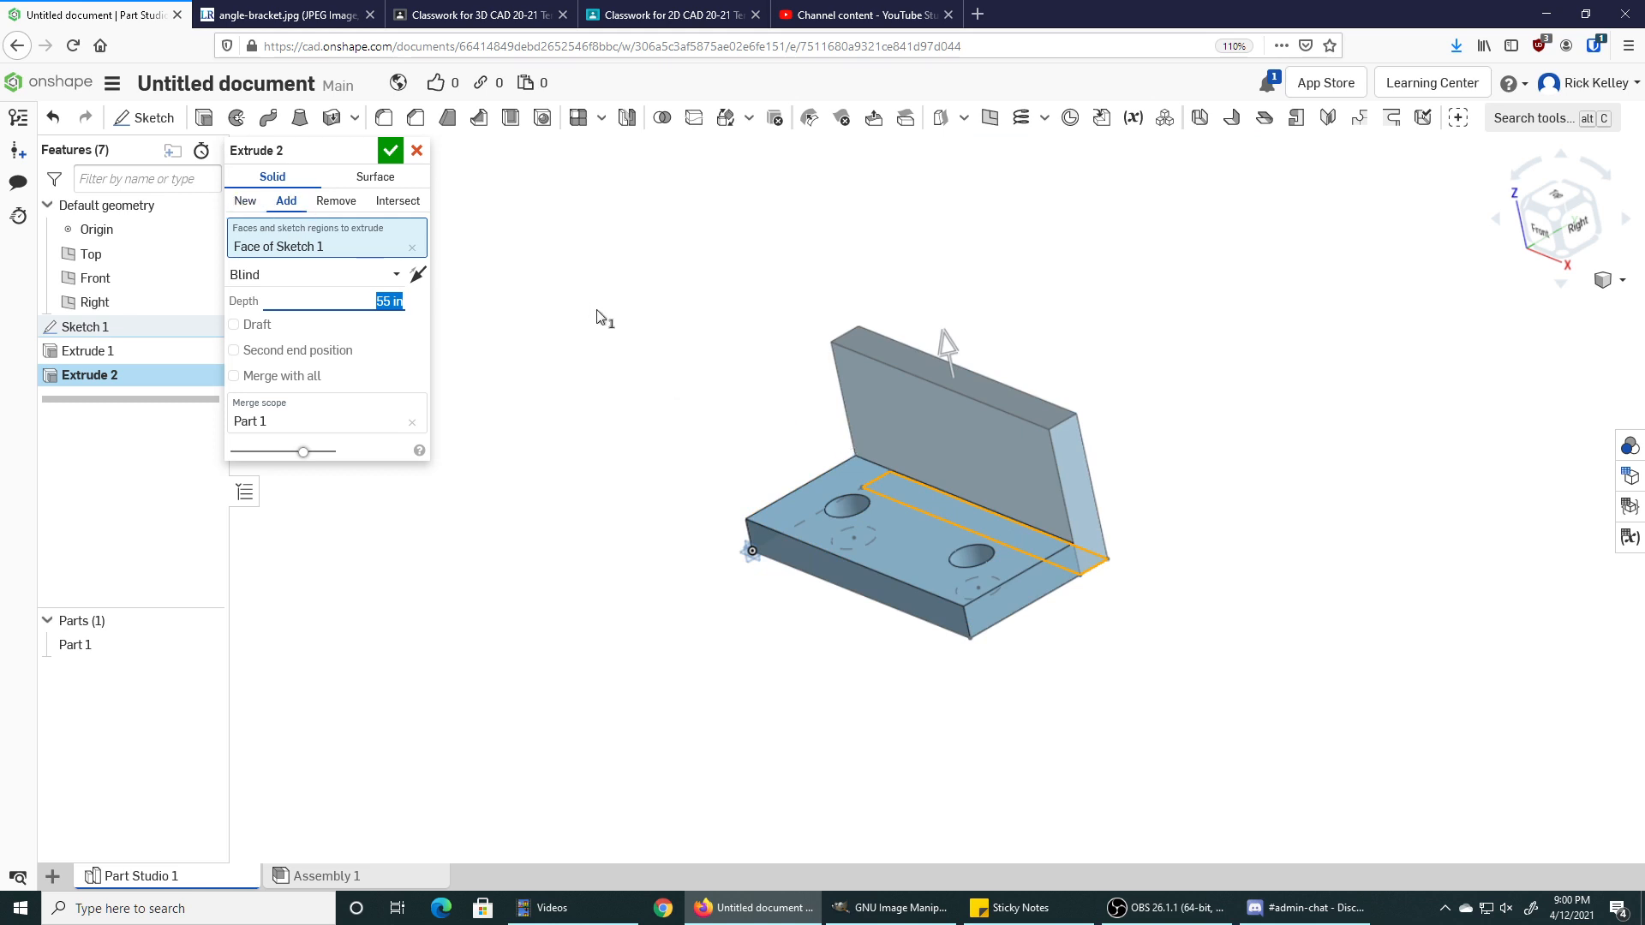
click(390, 152)
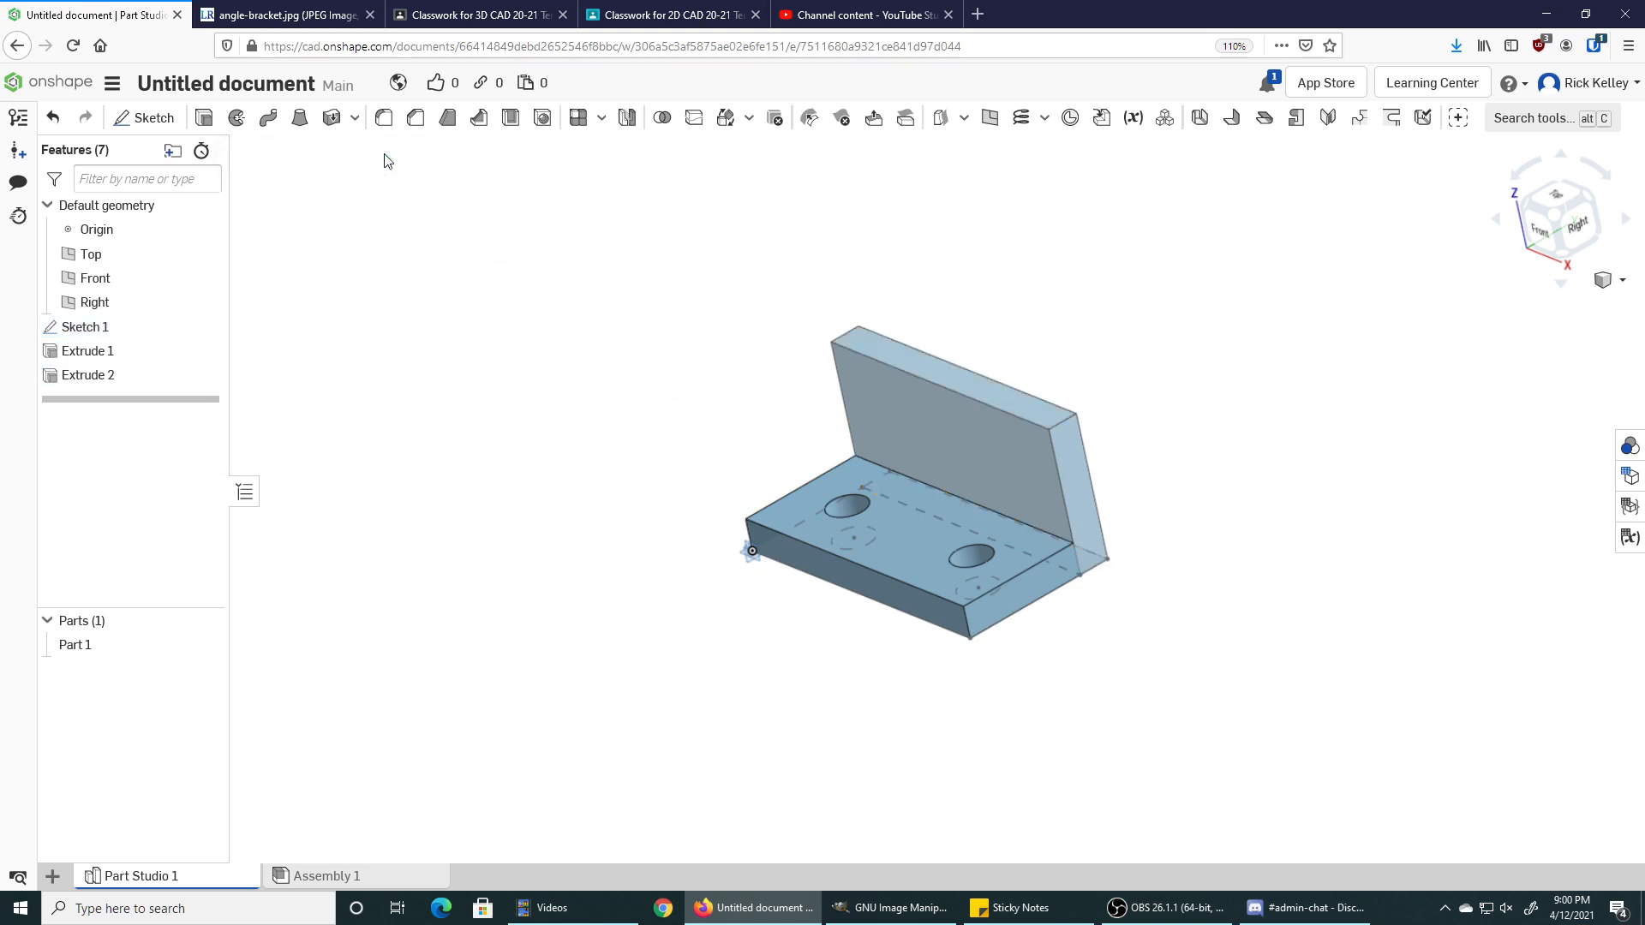
Check the diagonal rib in the angle-bracket drawing and examine the bracket's faces and default planes for a suitable sketch plane.
right_drag(705, 395, 735, 388)
click(257, 15)
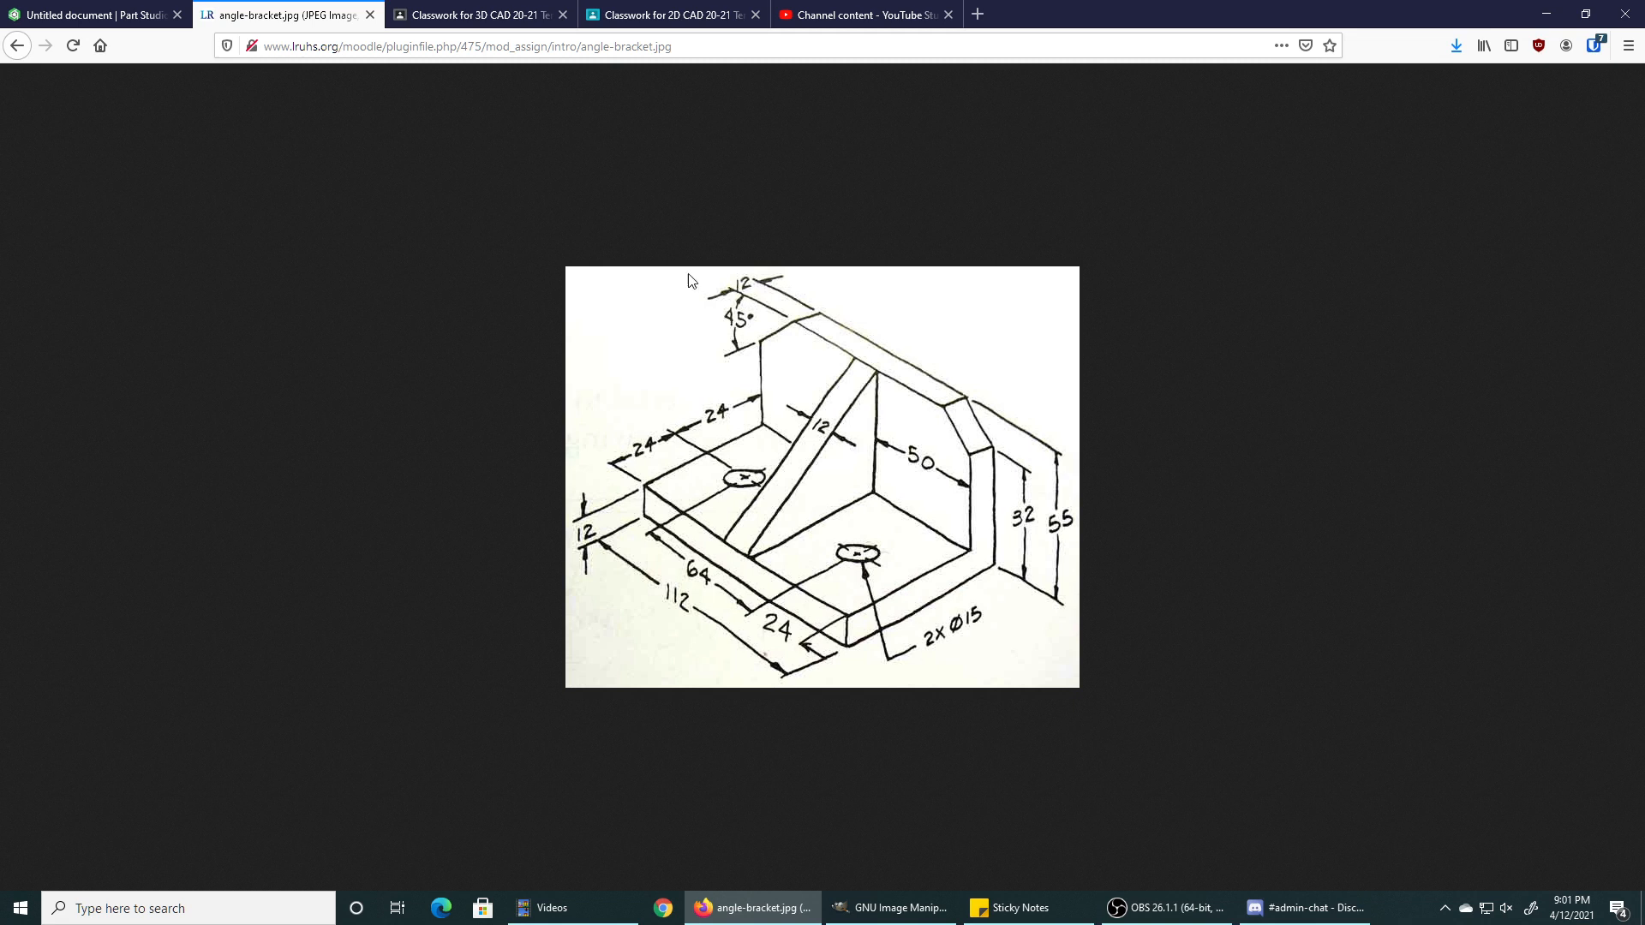
click(100, 17)
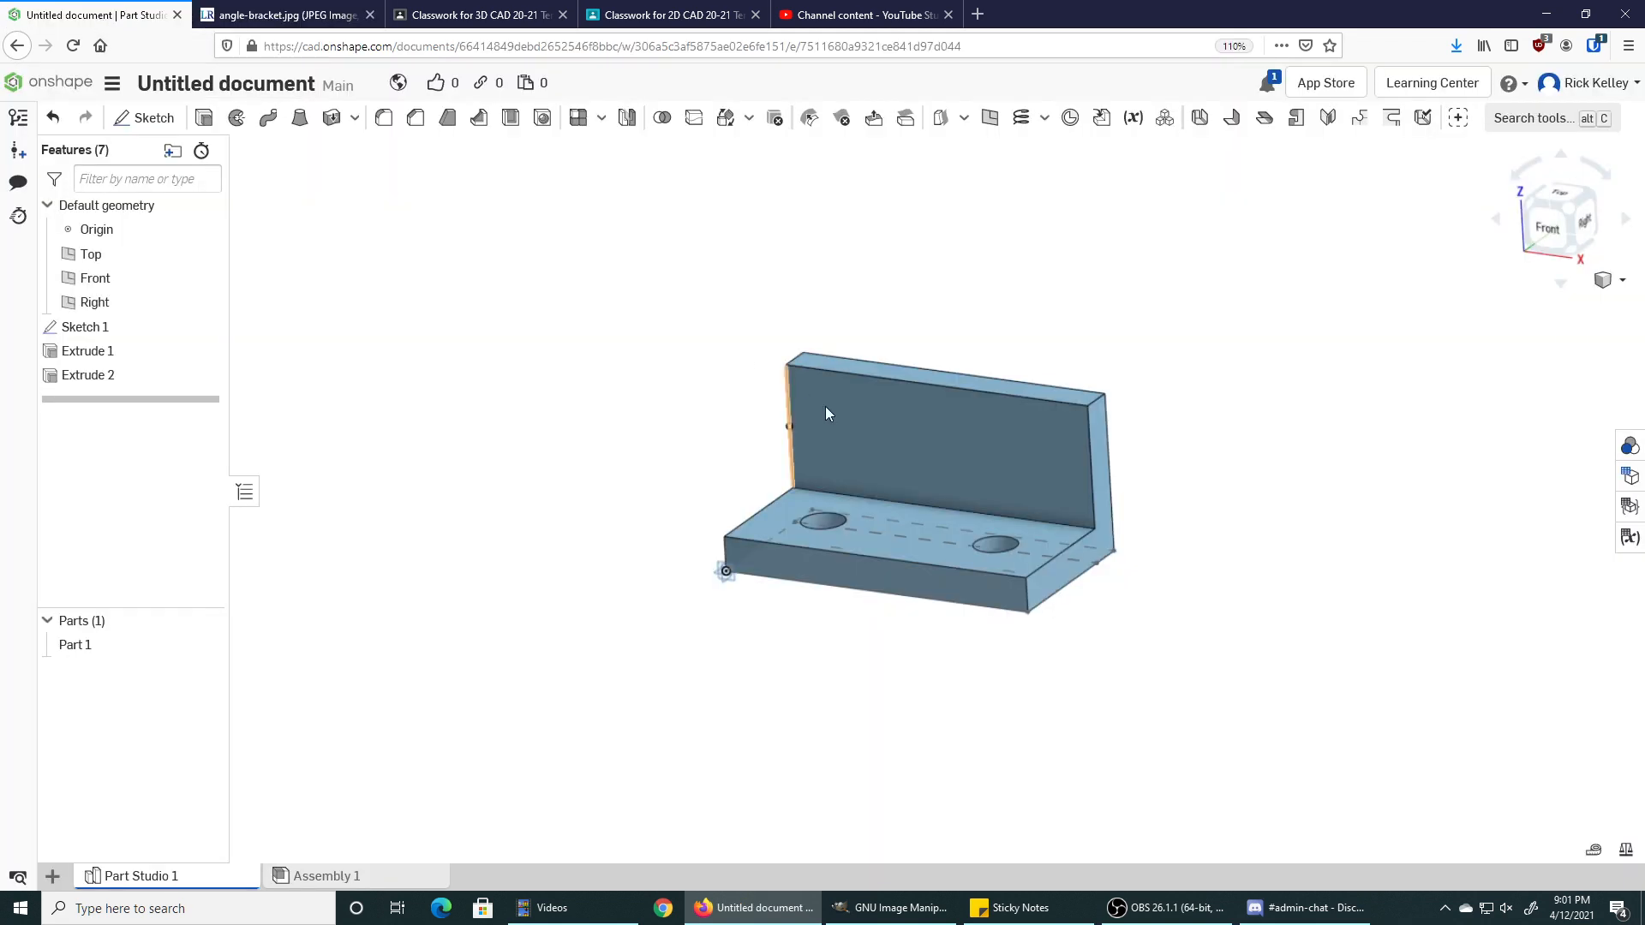
click(942, 442)
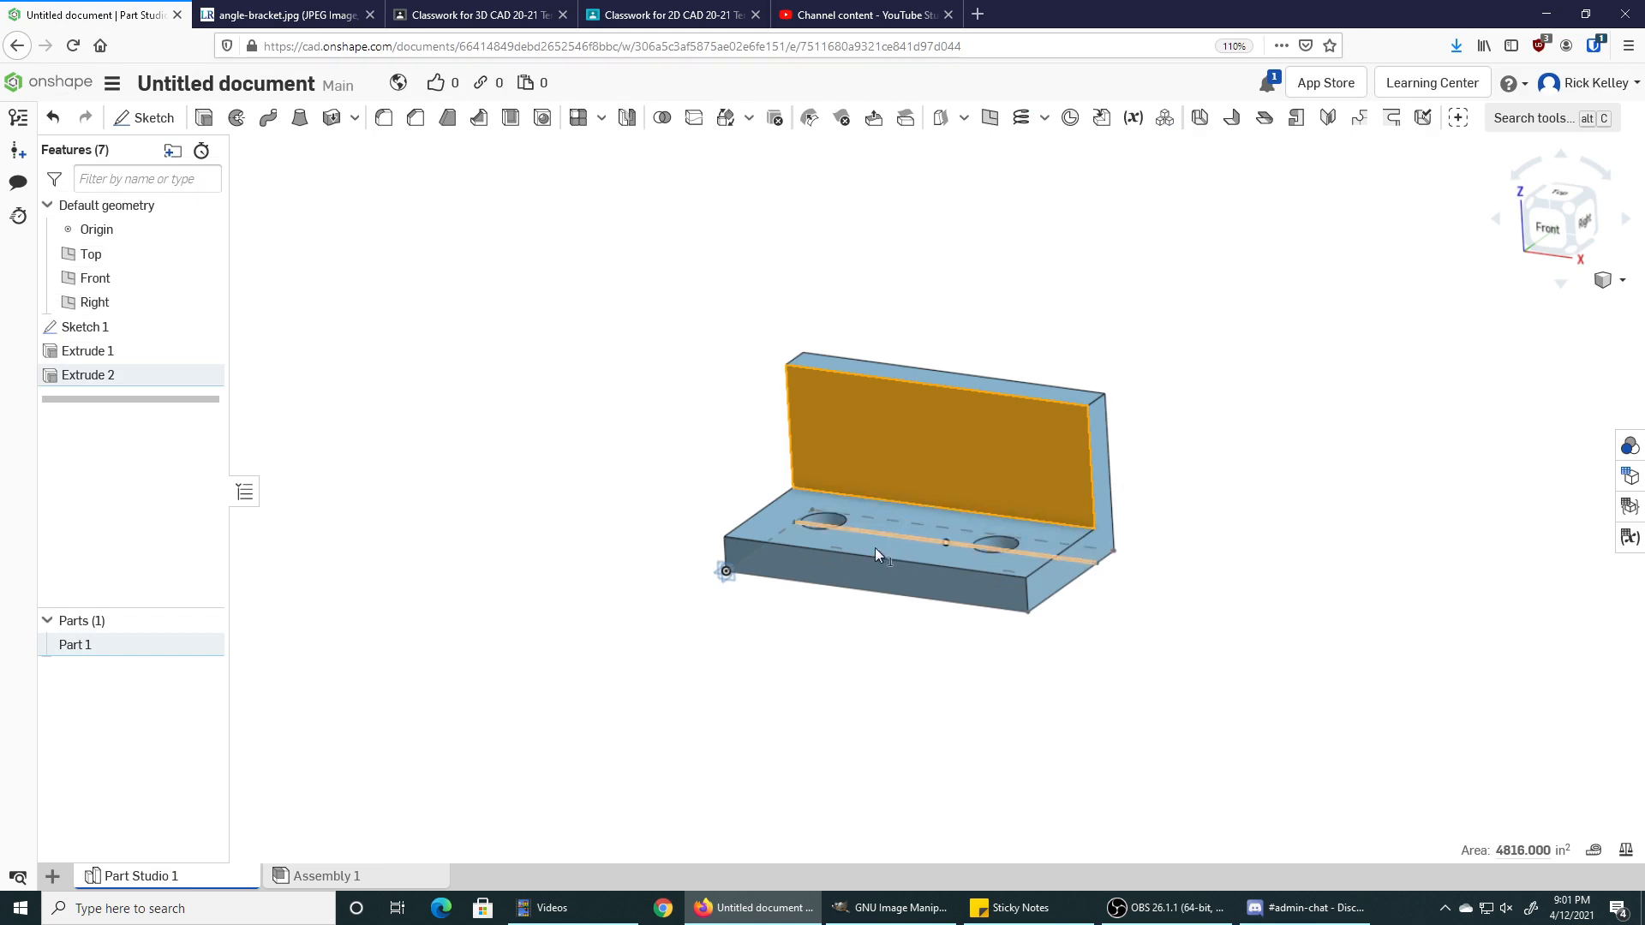
click(763, 526)
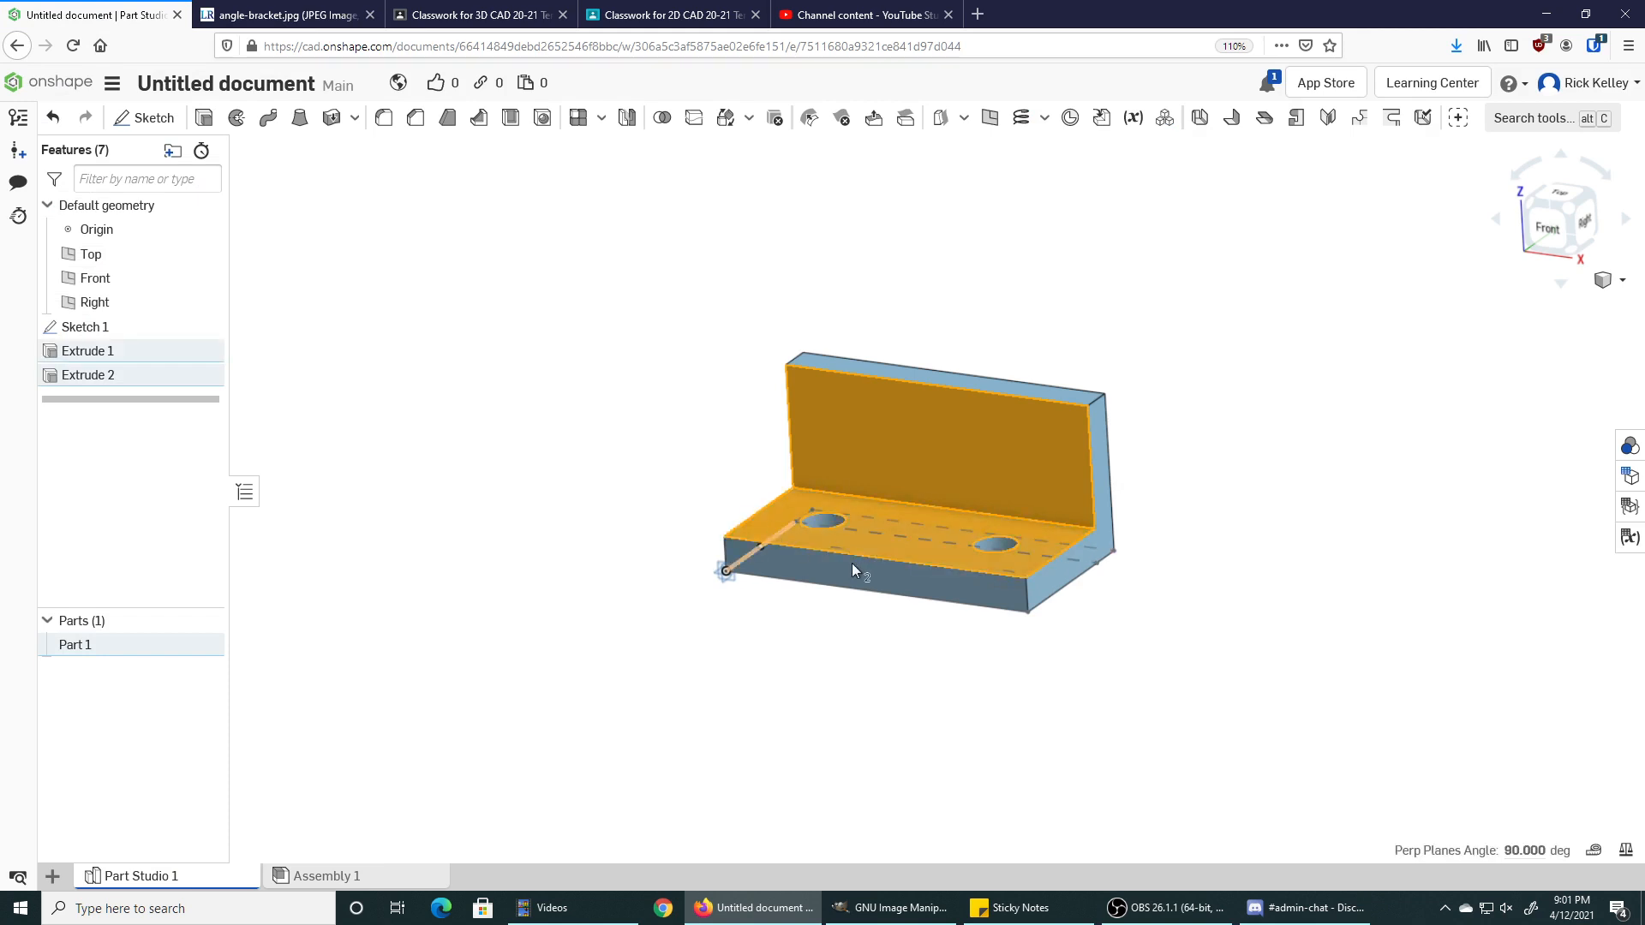
click(872, 573)
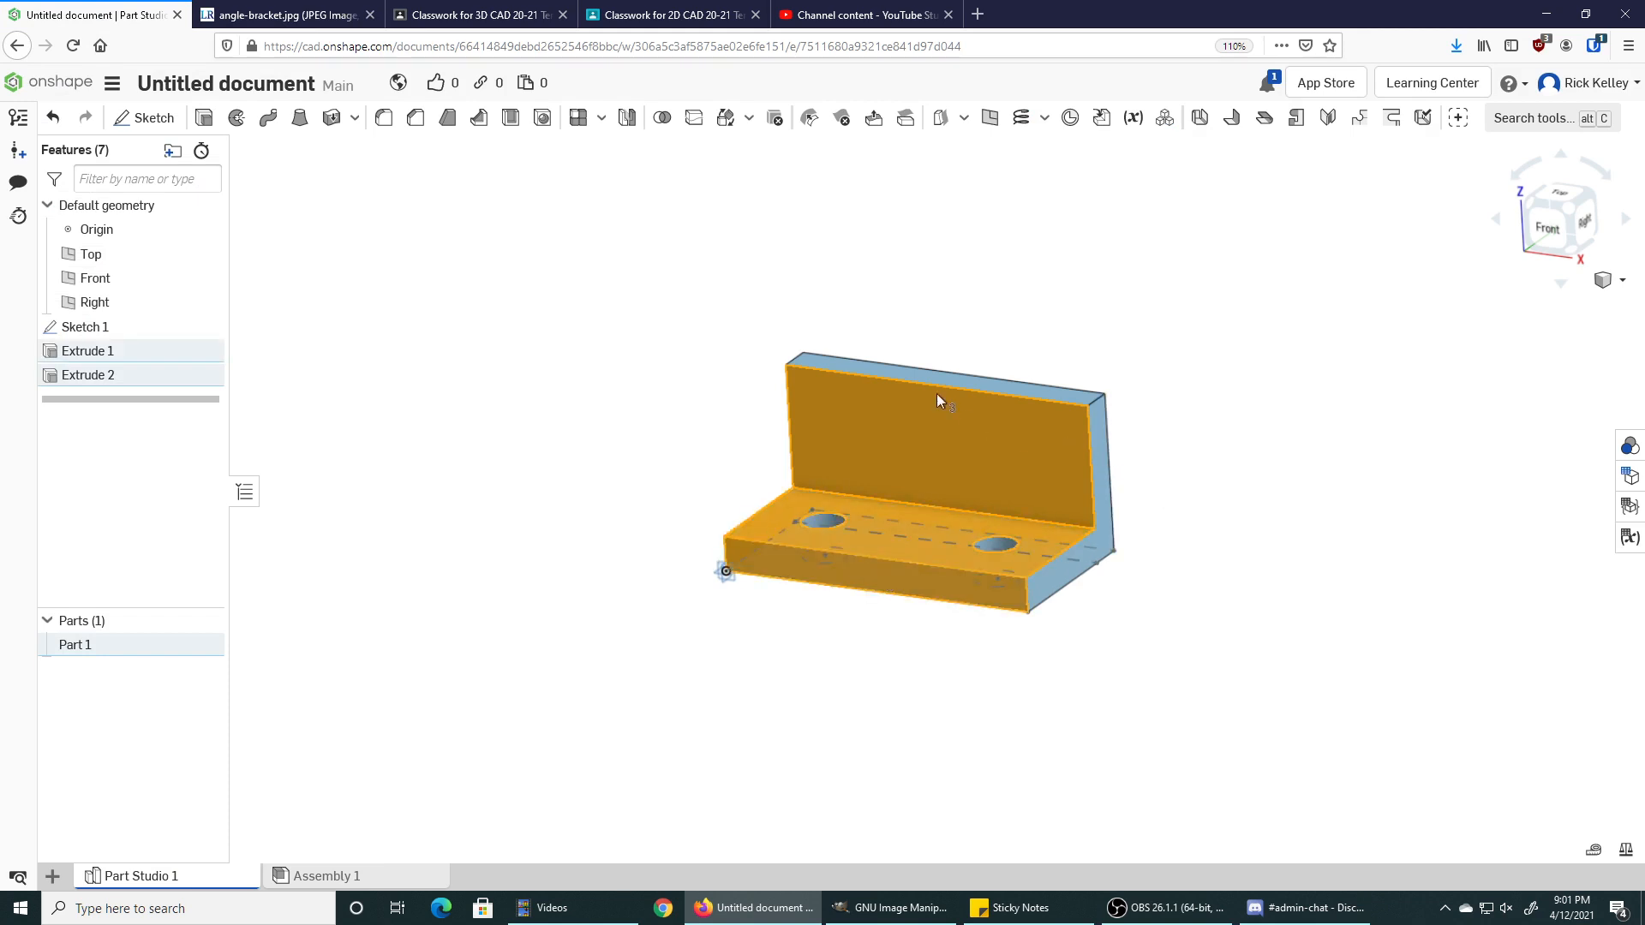
middle_drag(890, 524, 874, 514)
scroll(702, 569, up, 1)
scroll(702, 572, up, 8)
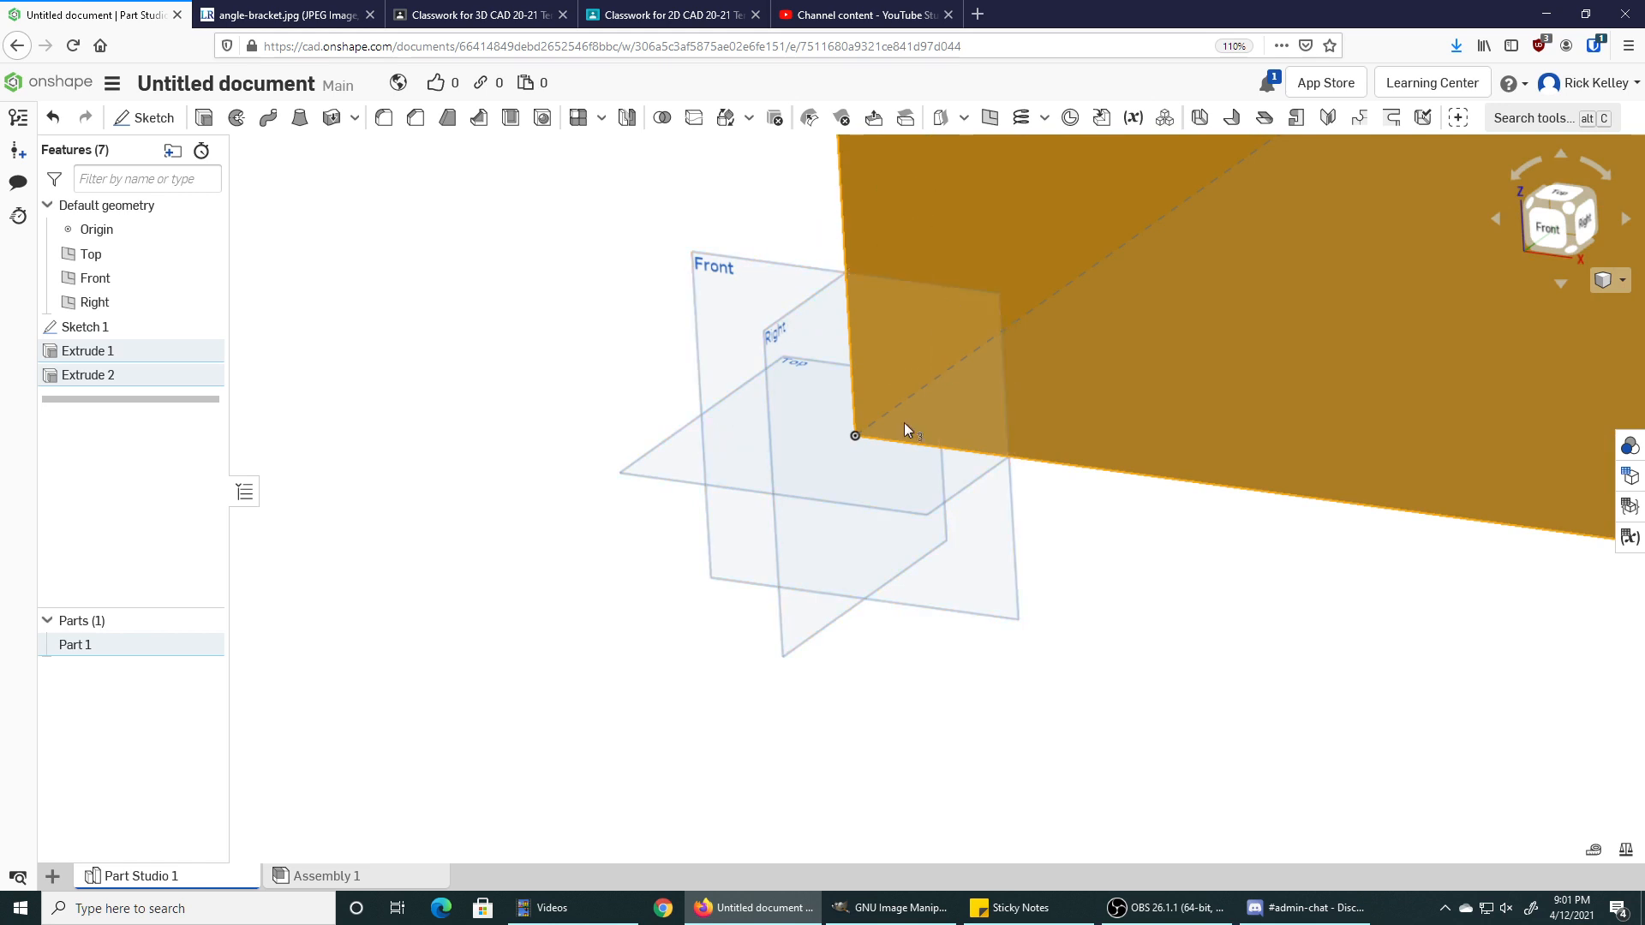
scroll(767, 367, down, 6)
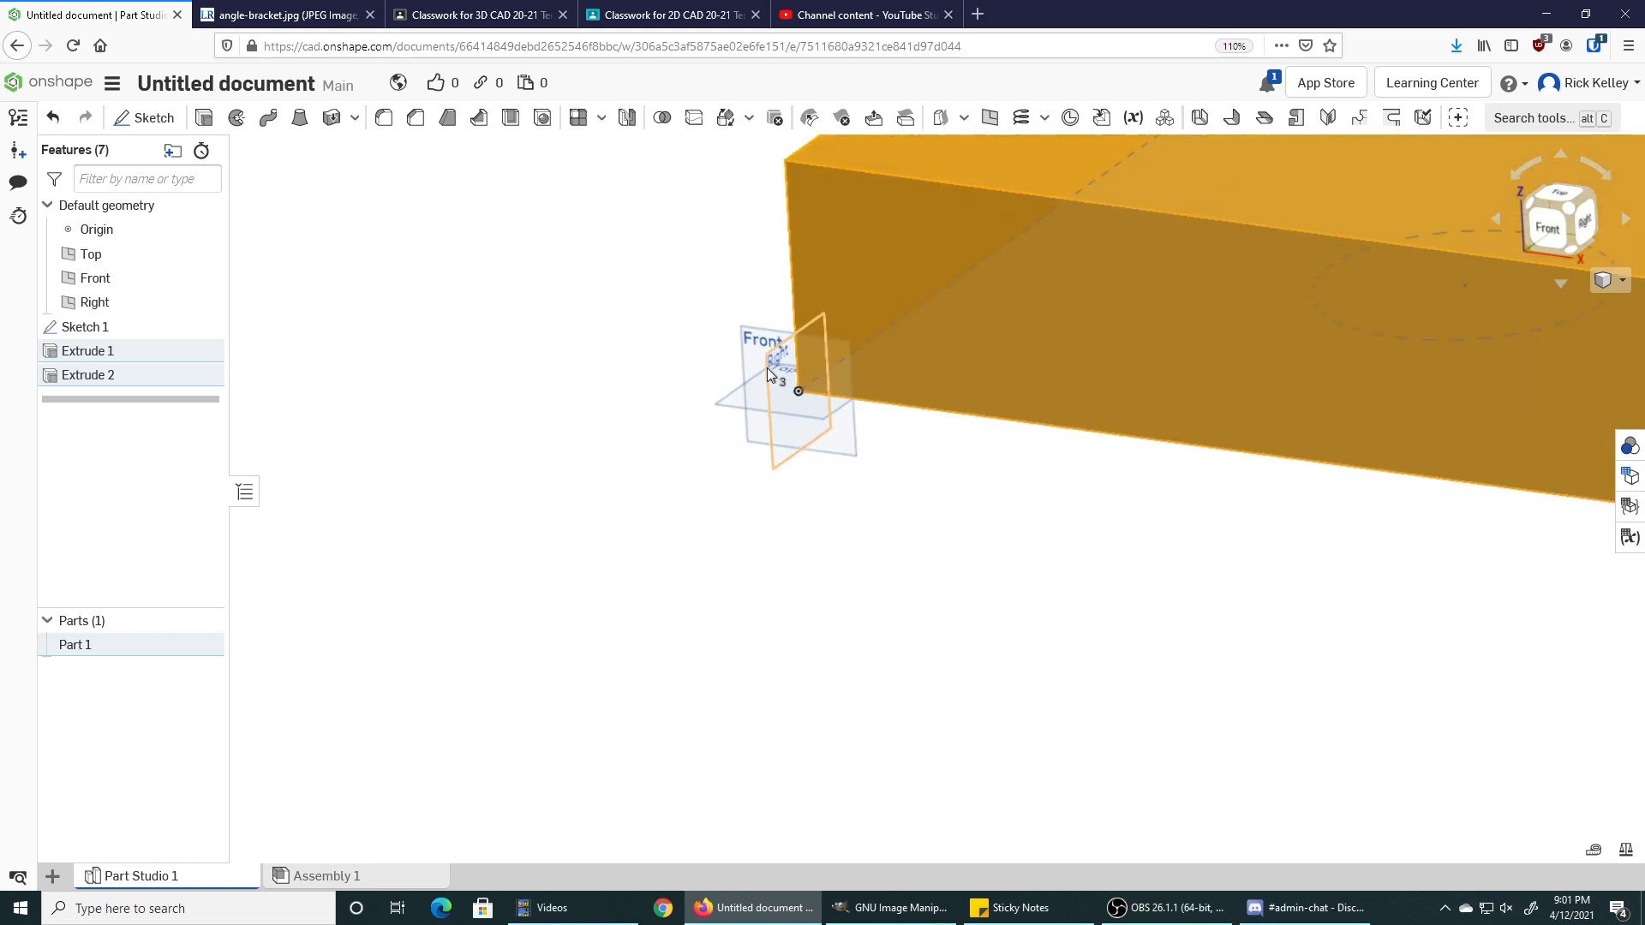
scroll(767, 367, down, 4)
middle_drag(962, 437, 928, 496)
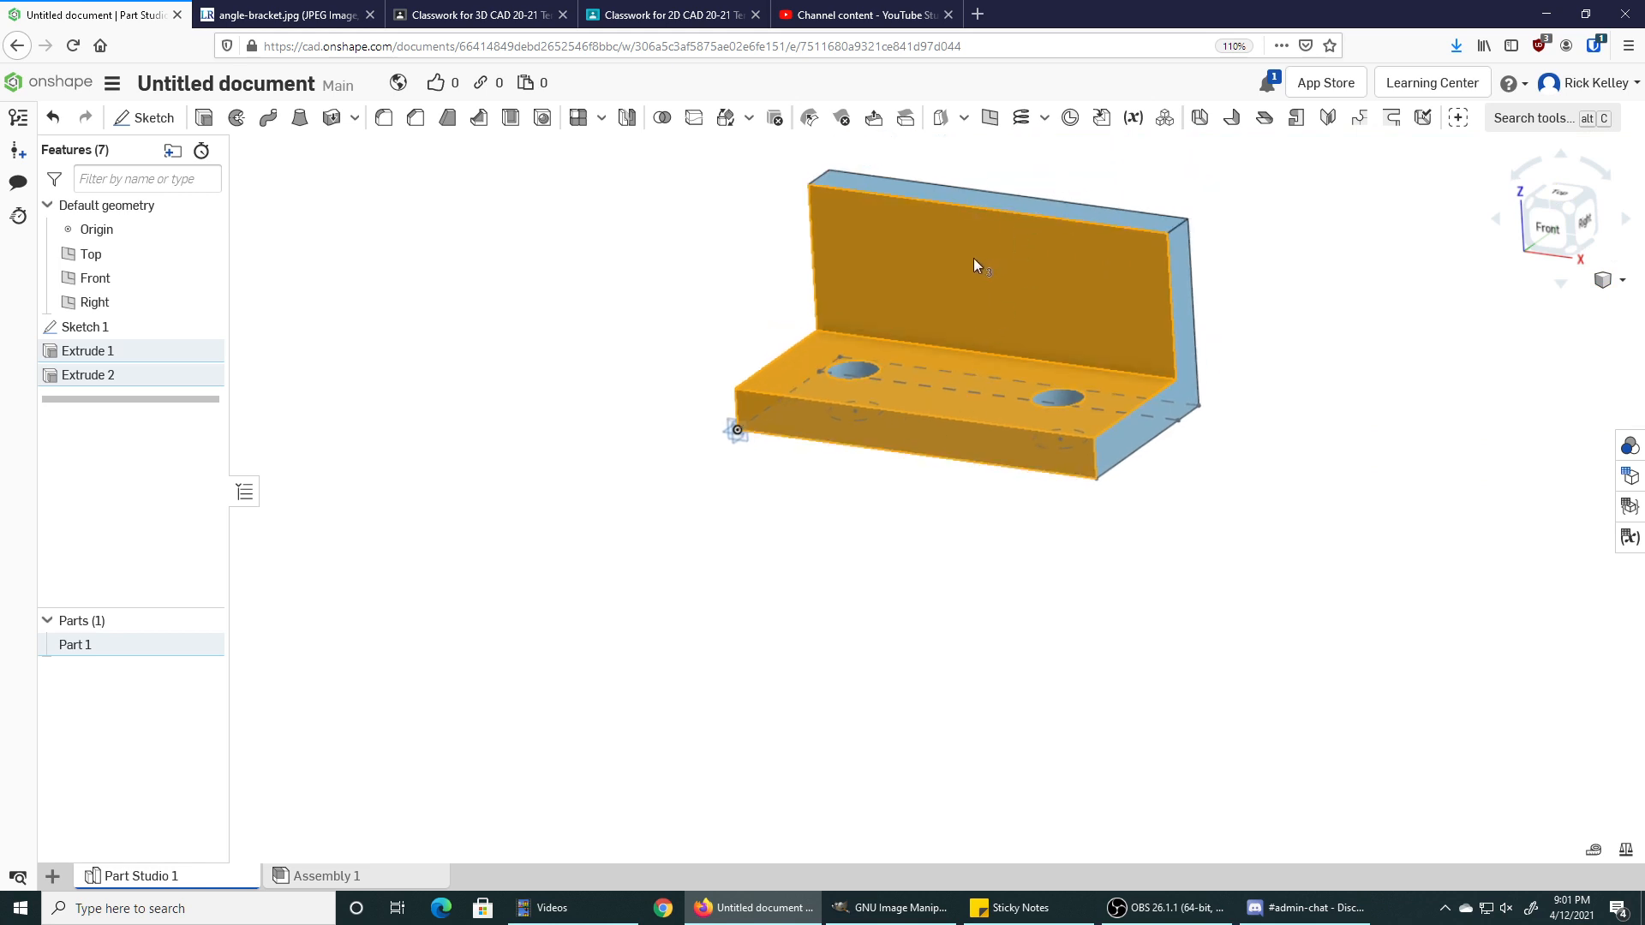
click(693, 296)
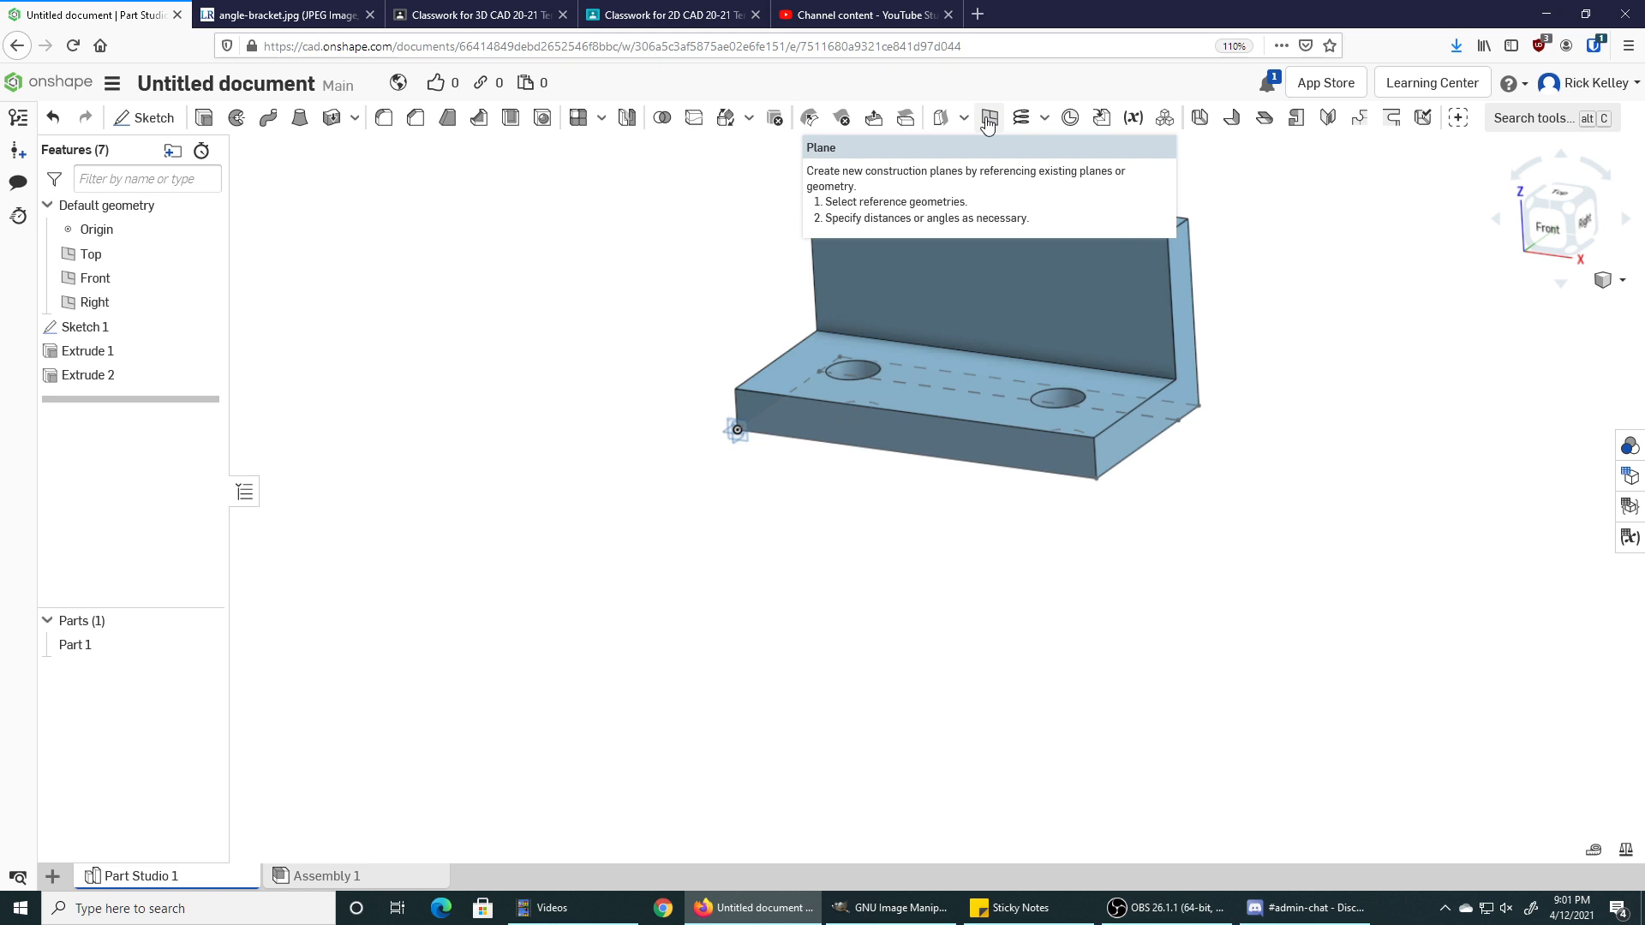
Search the tools for "plane" and start a construction plane offset about 63.5 in inward from the bracket's right end face.
click(1530, 120)
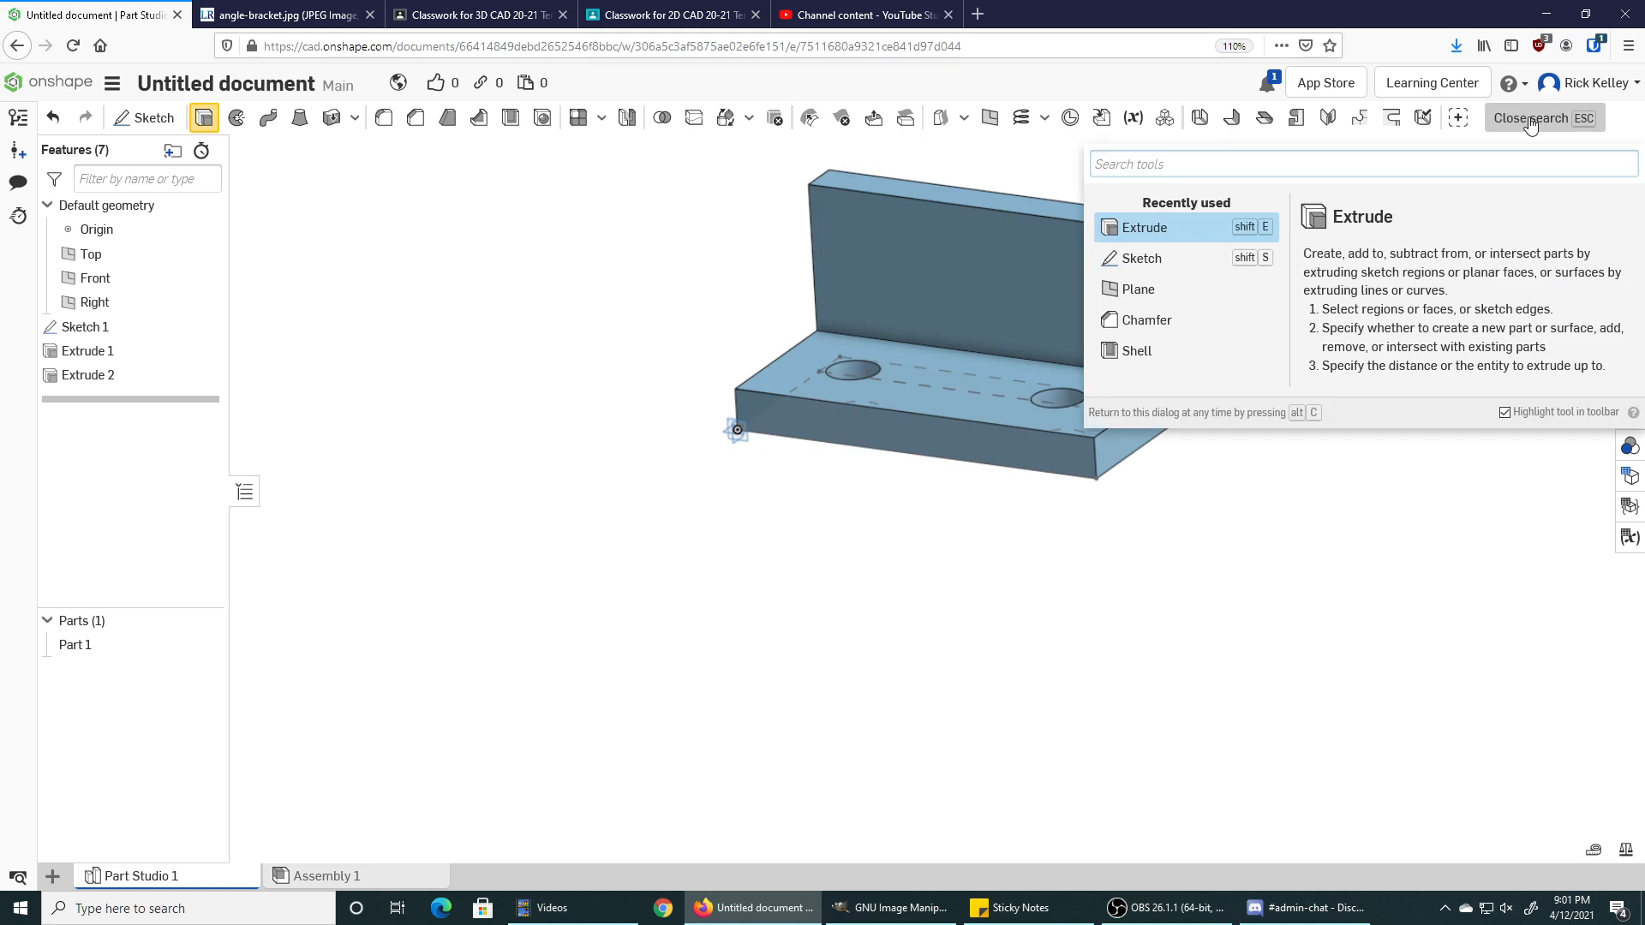
text(plane)
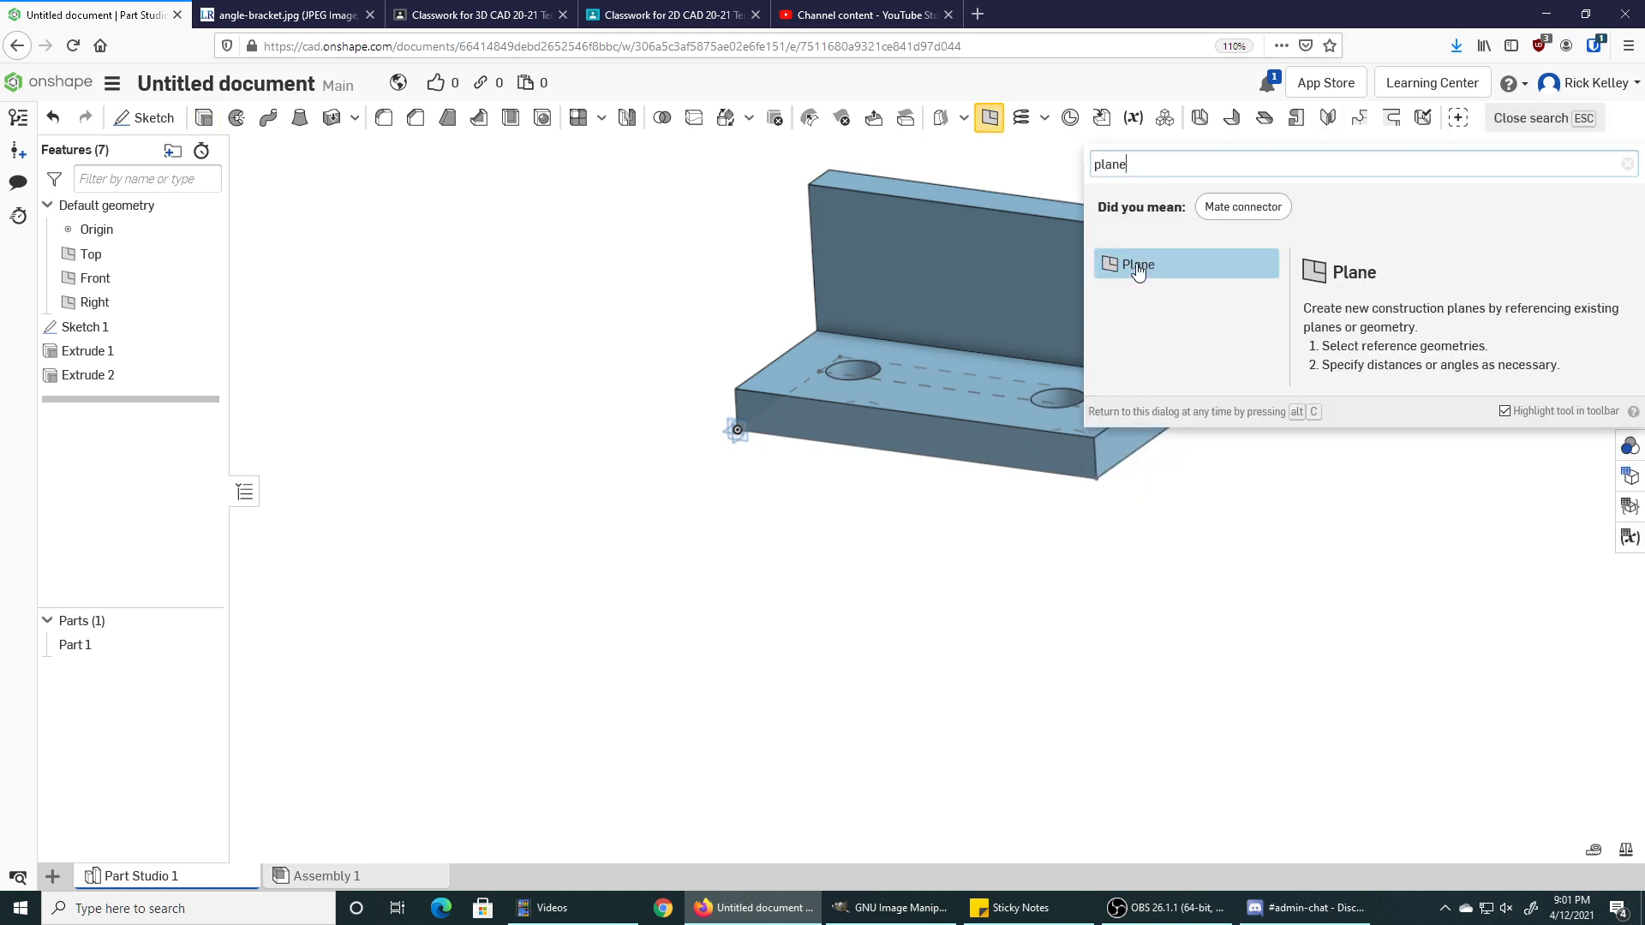
click(992, 120)
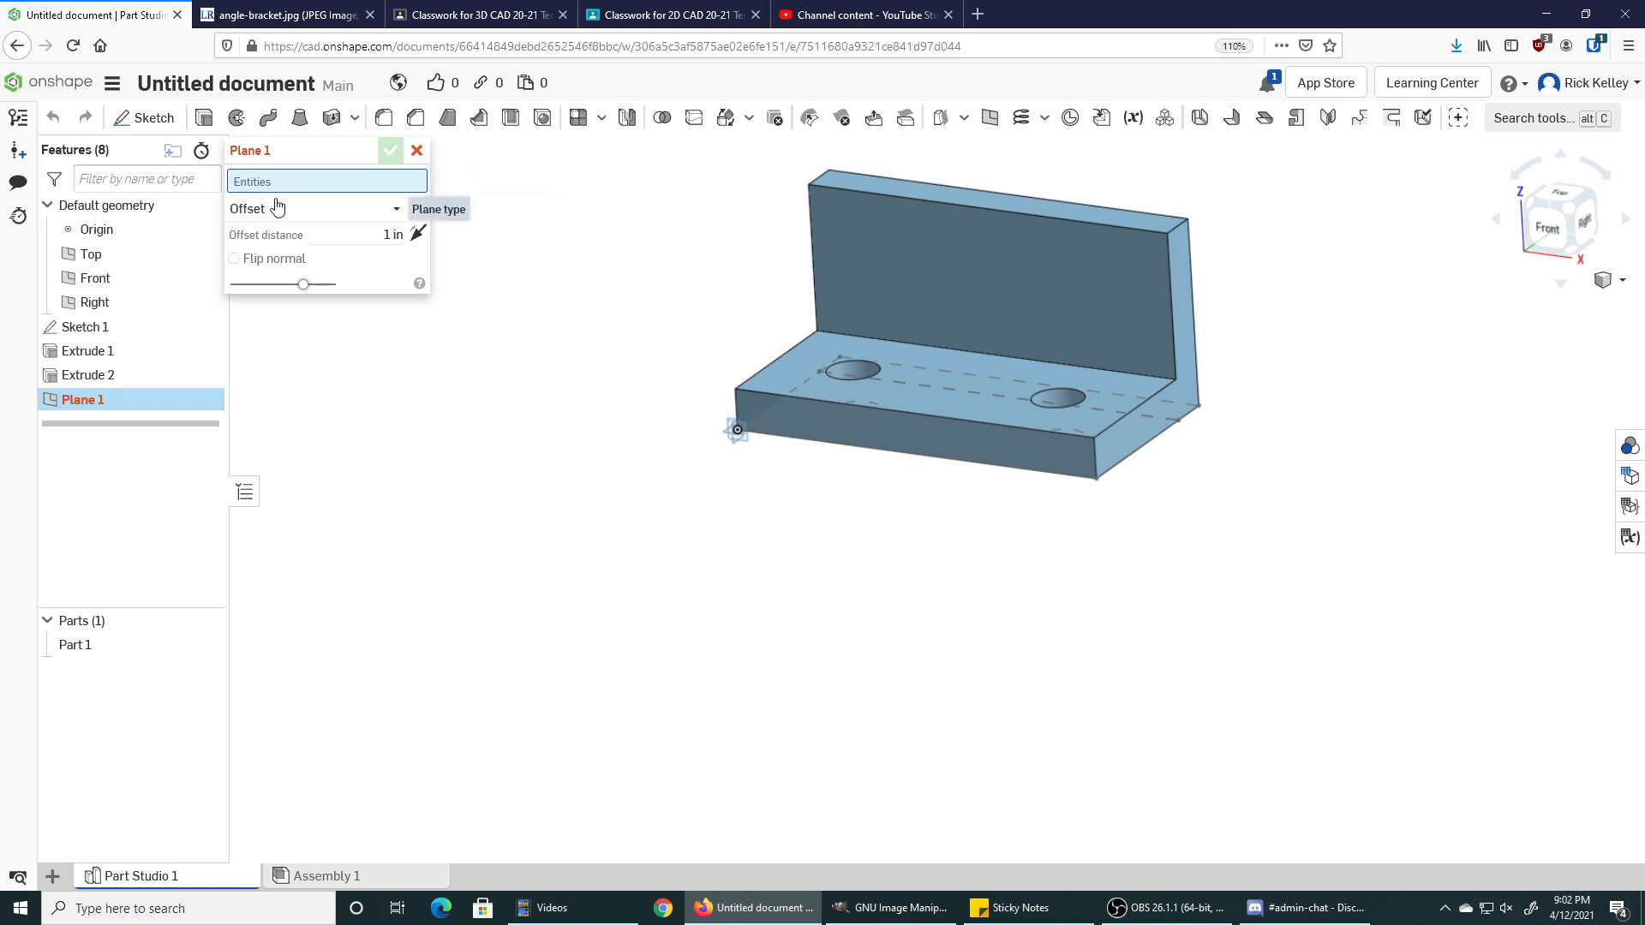
click(1124, 444)
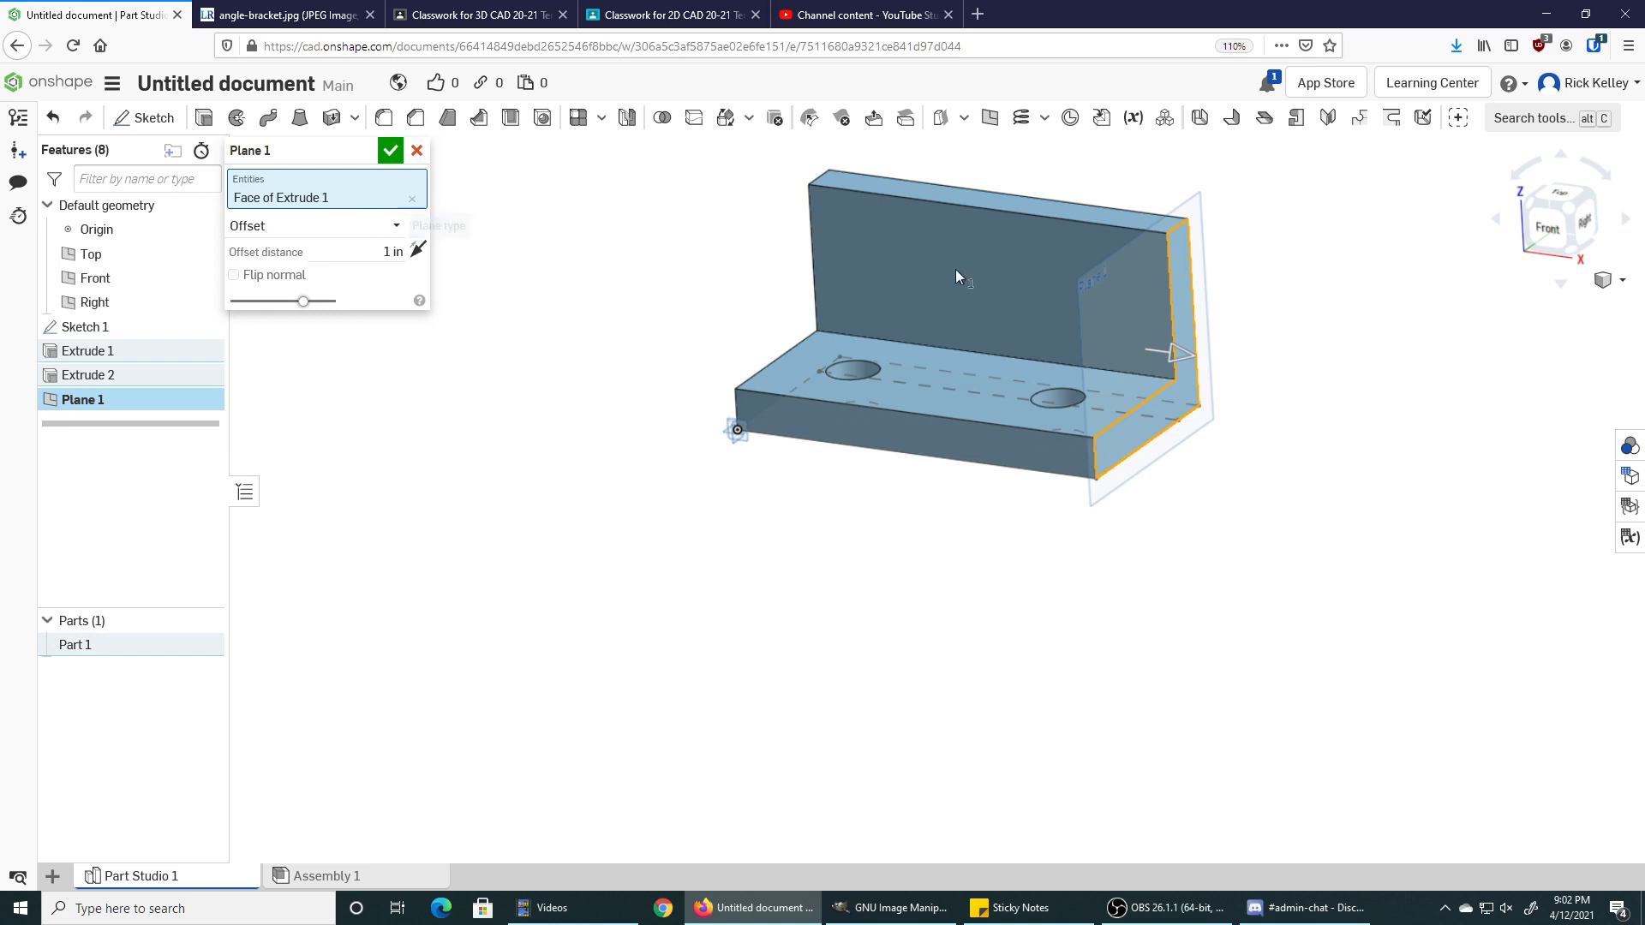
drag(1121, 353, 981, 322)
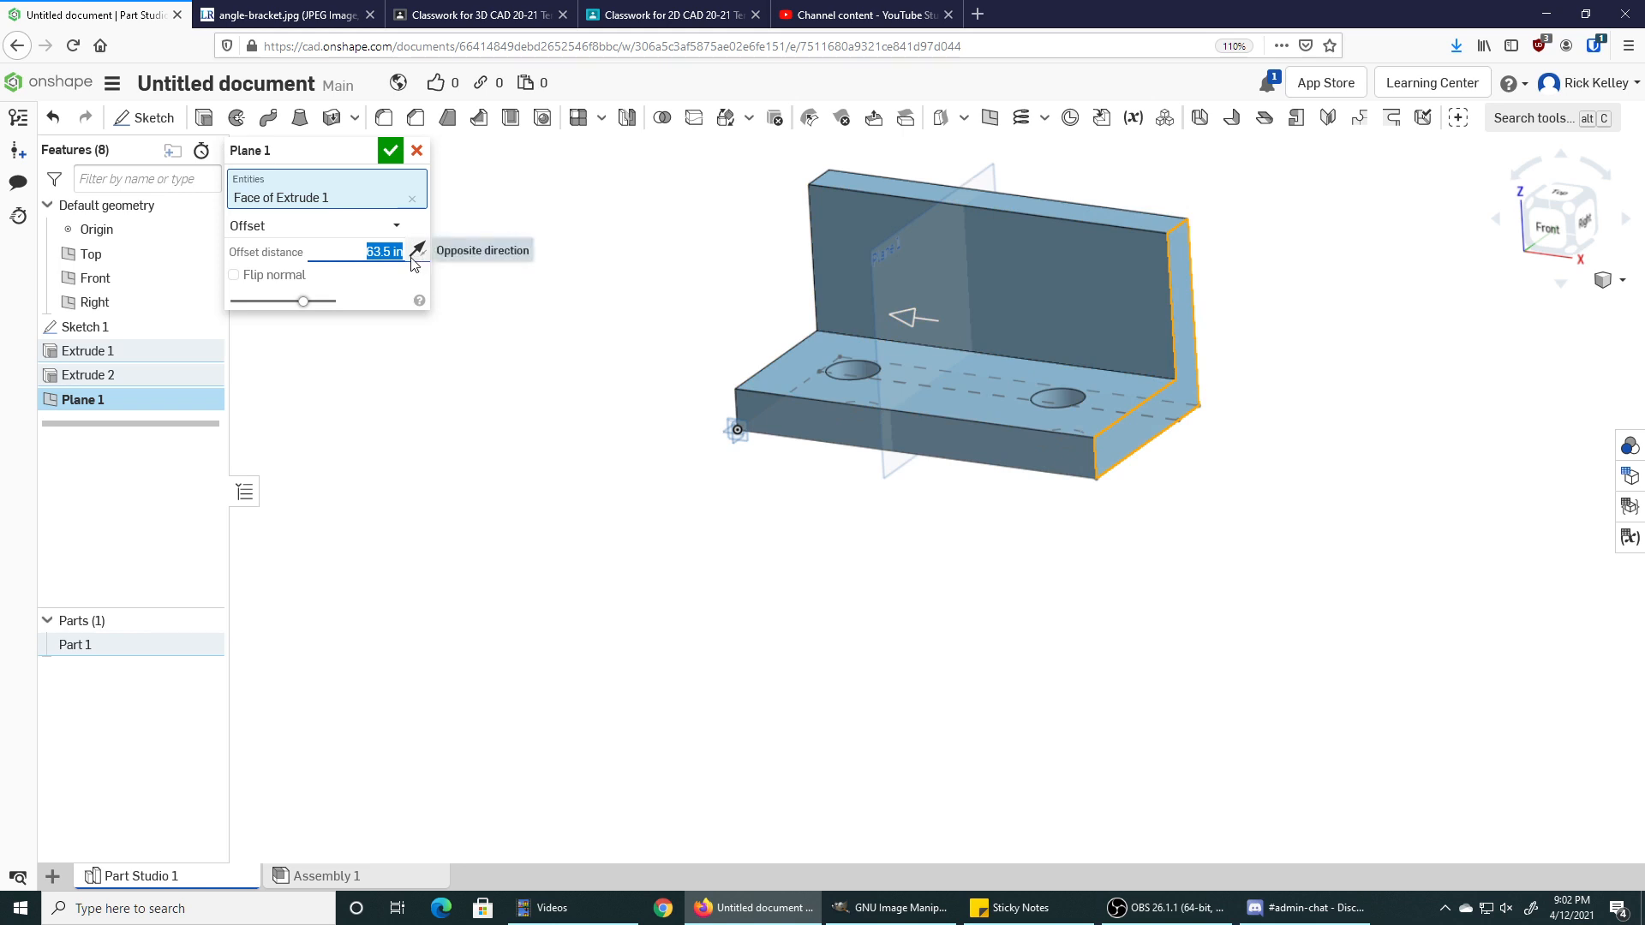
Change the construction plane to a mid plane between the bracket's right and left end faces.
click(387, 236)
click(386, 234)
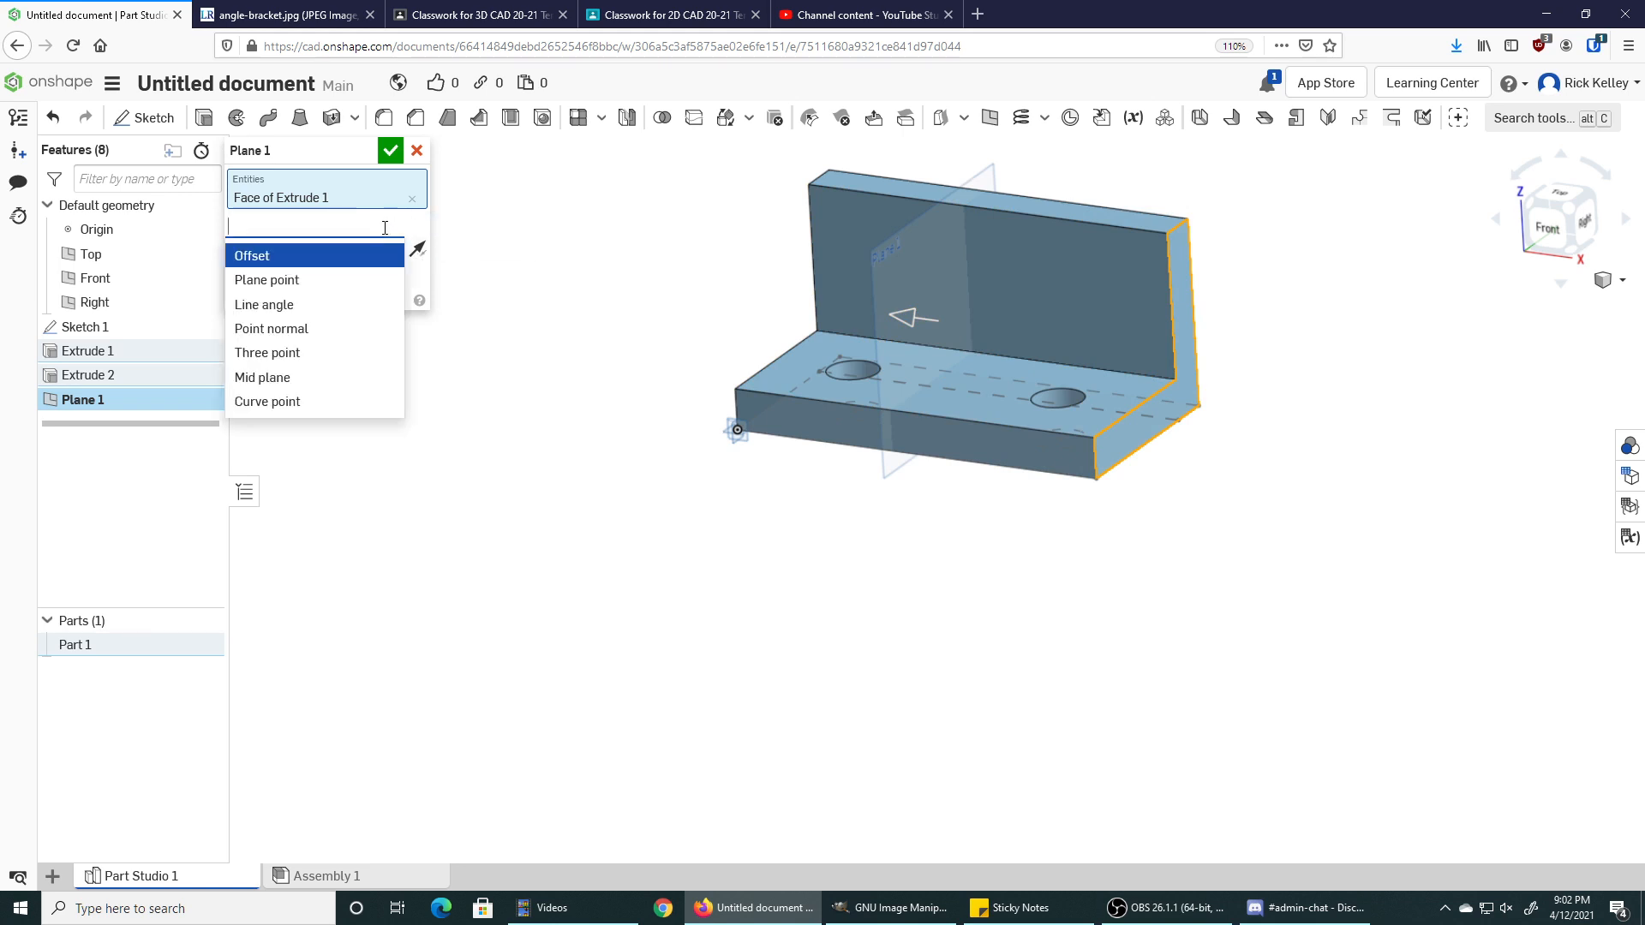
click(281, 381)
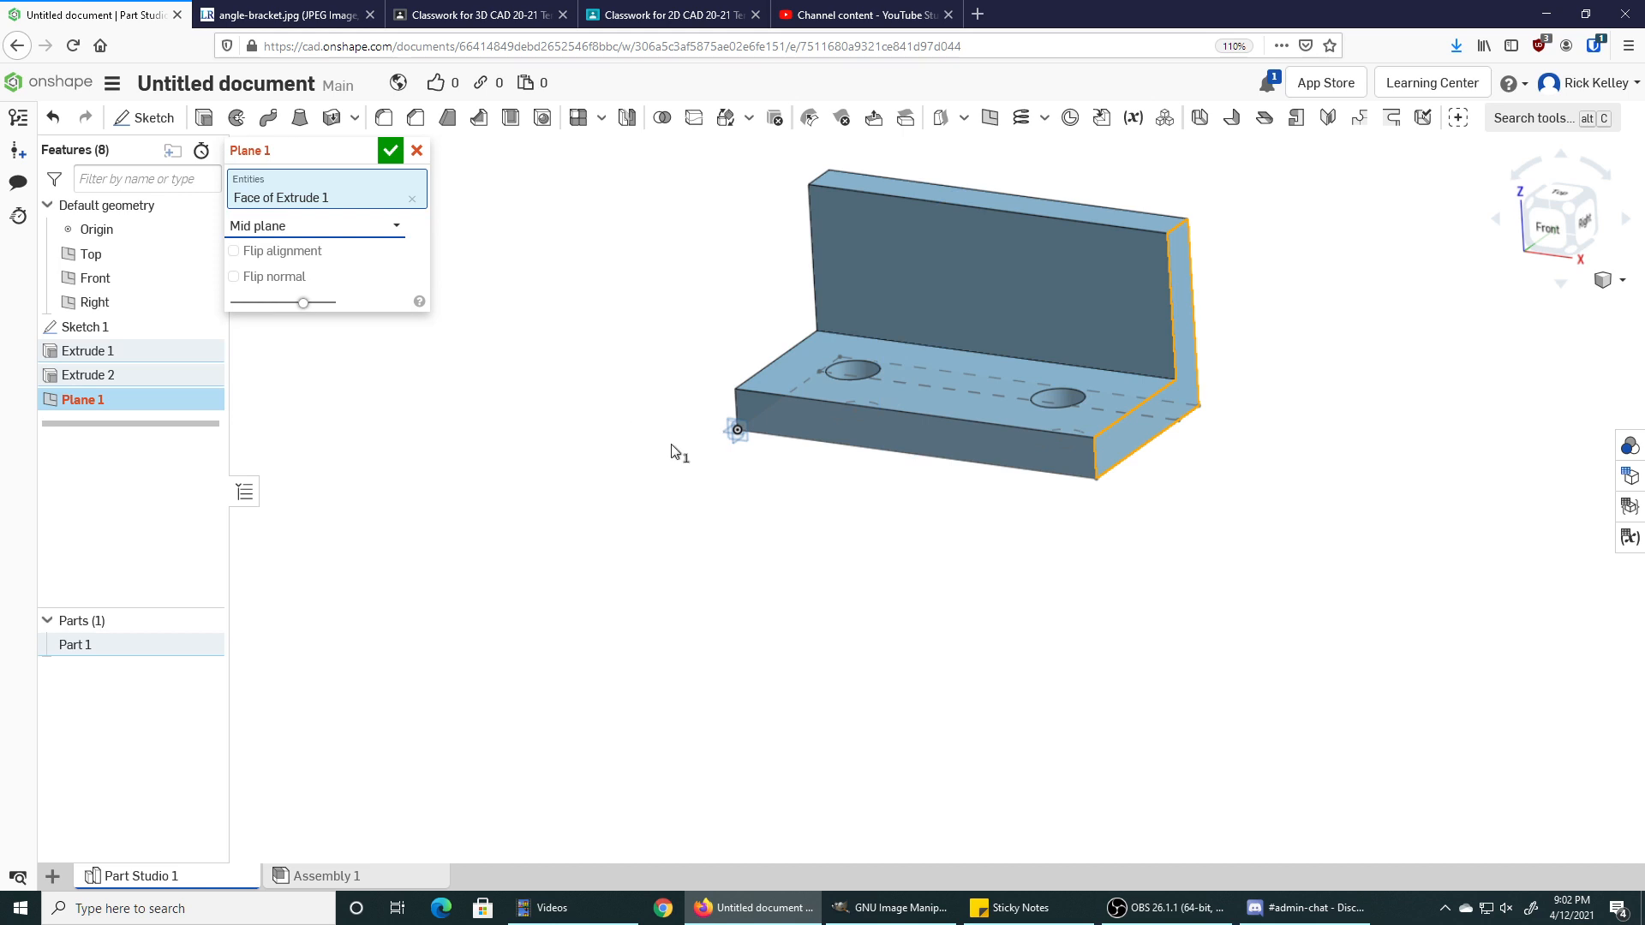
right_drag(734, 460, 775, 368)
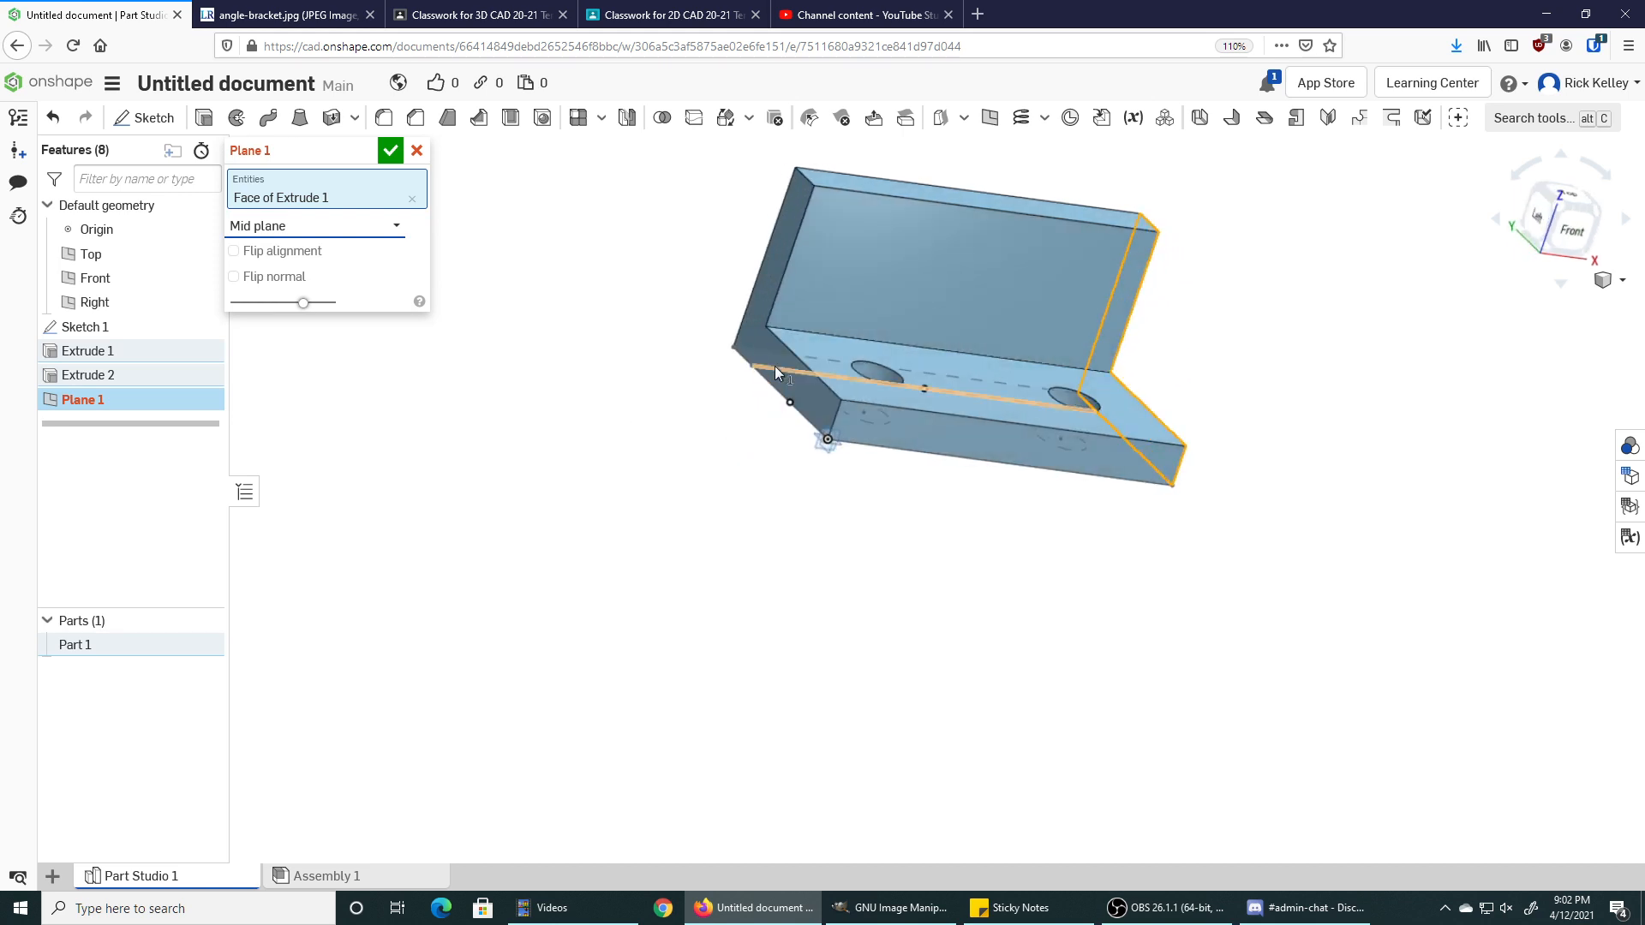
click(753, 333)
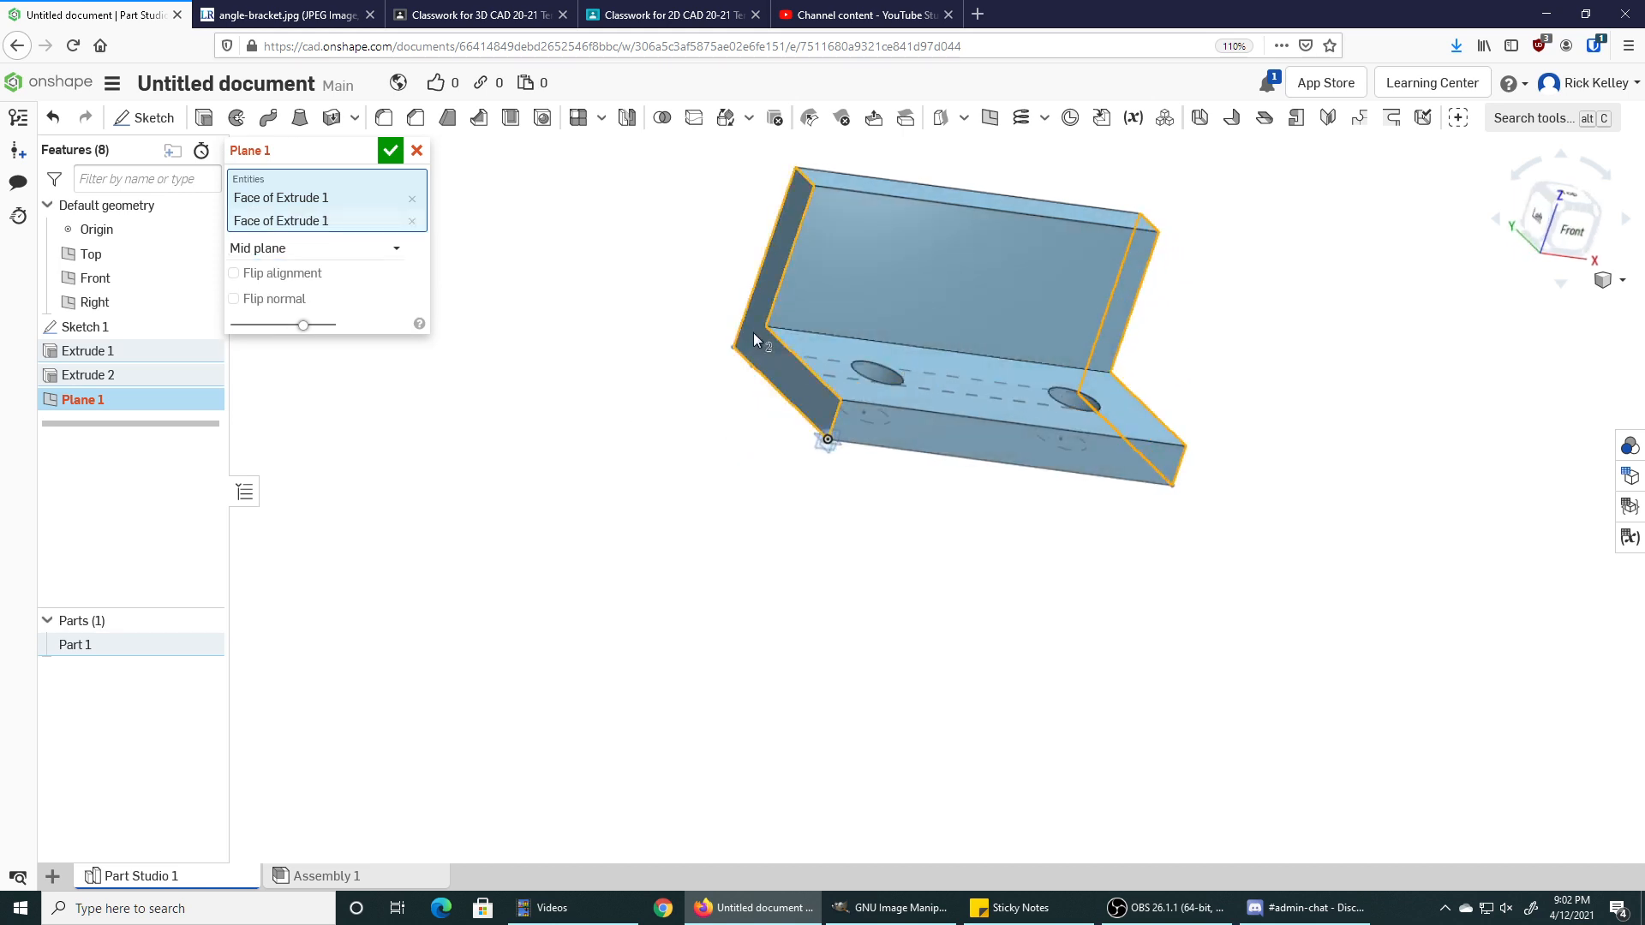
right_drag(763, 342, 1021, 286)
mouse_move(829, 503)
right_down()
mouse_move(771, 492)
mouse_move(815, 499)
right_up()
key(shift+1)
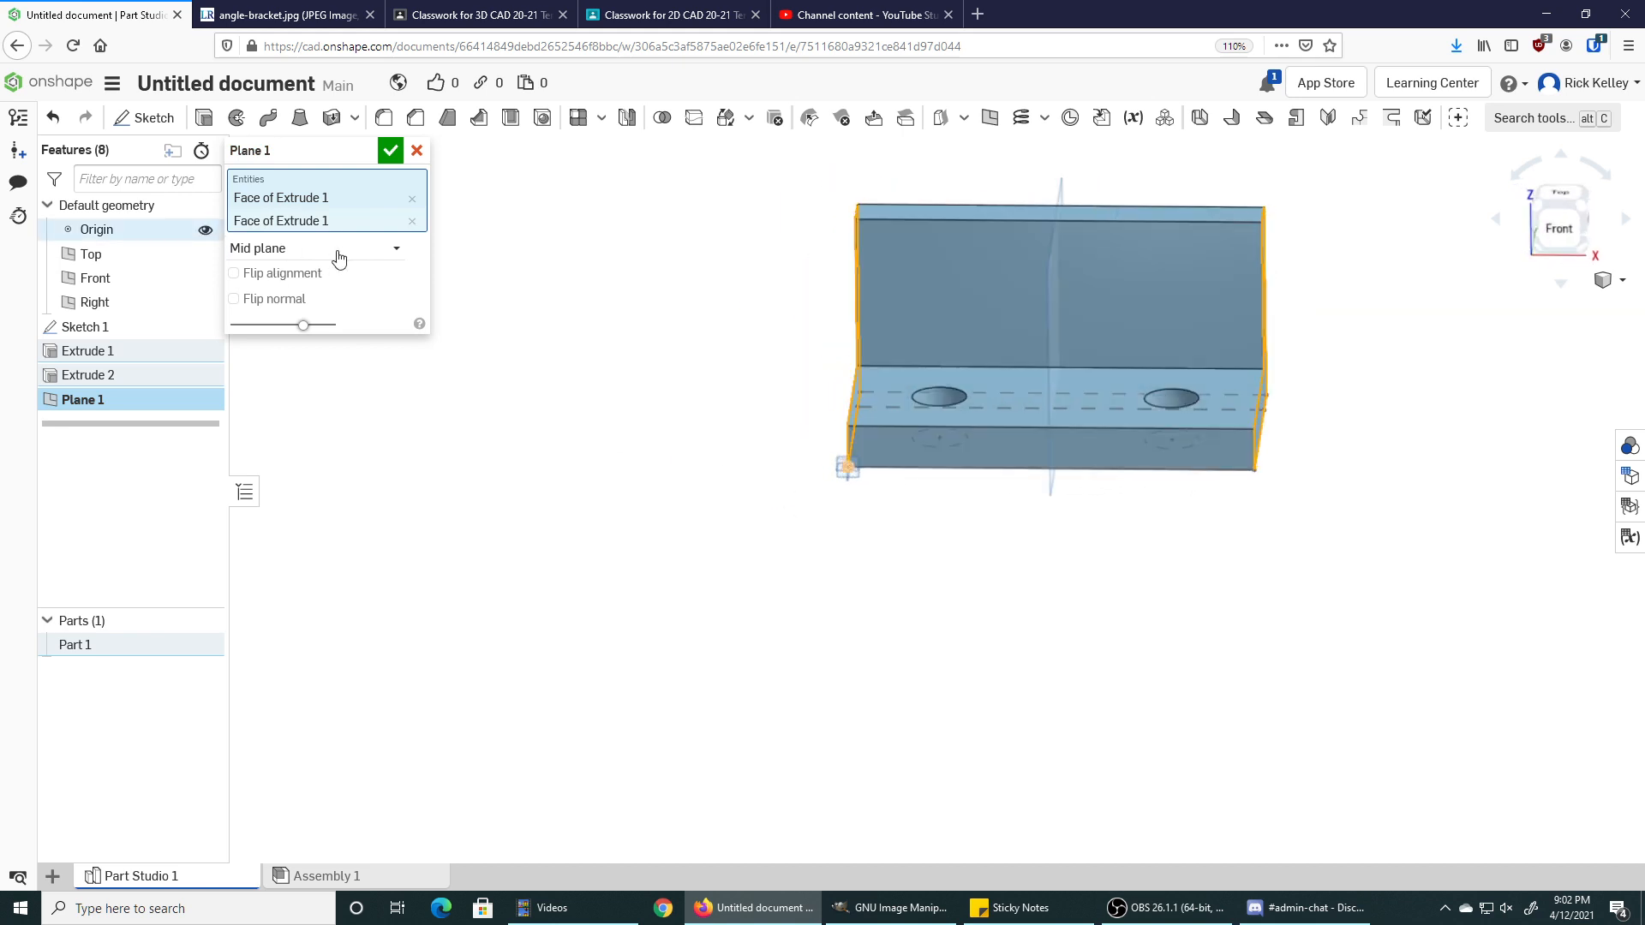
Clear both selected end faces from the construction plane and change its type to Three point.
click(368, 248)
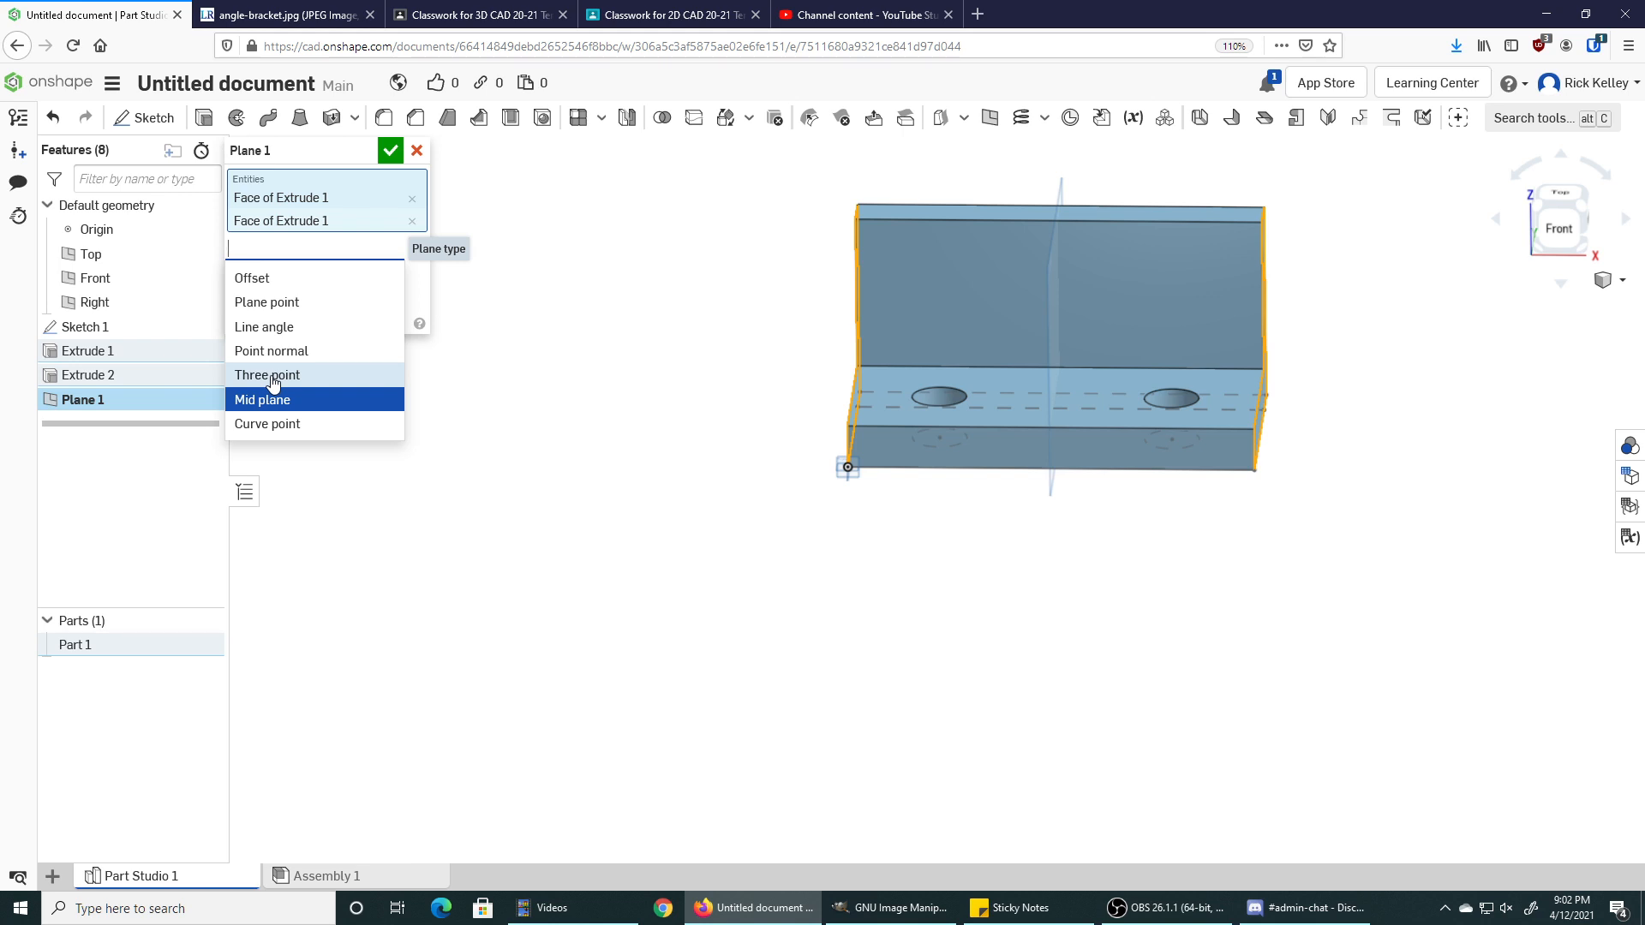
click(412, 221)
click(413, 200)
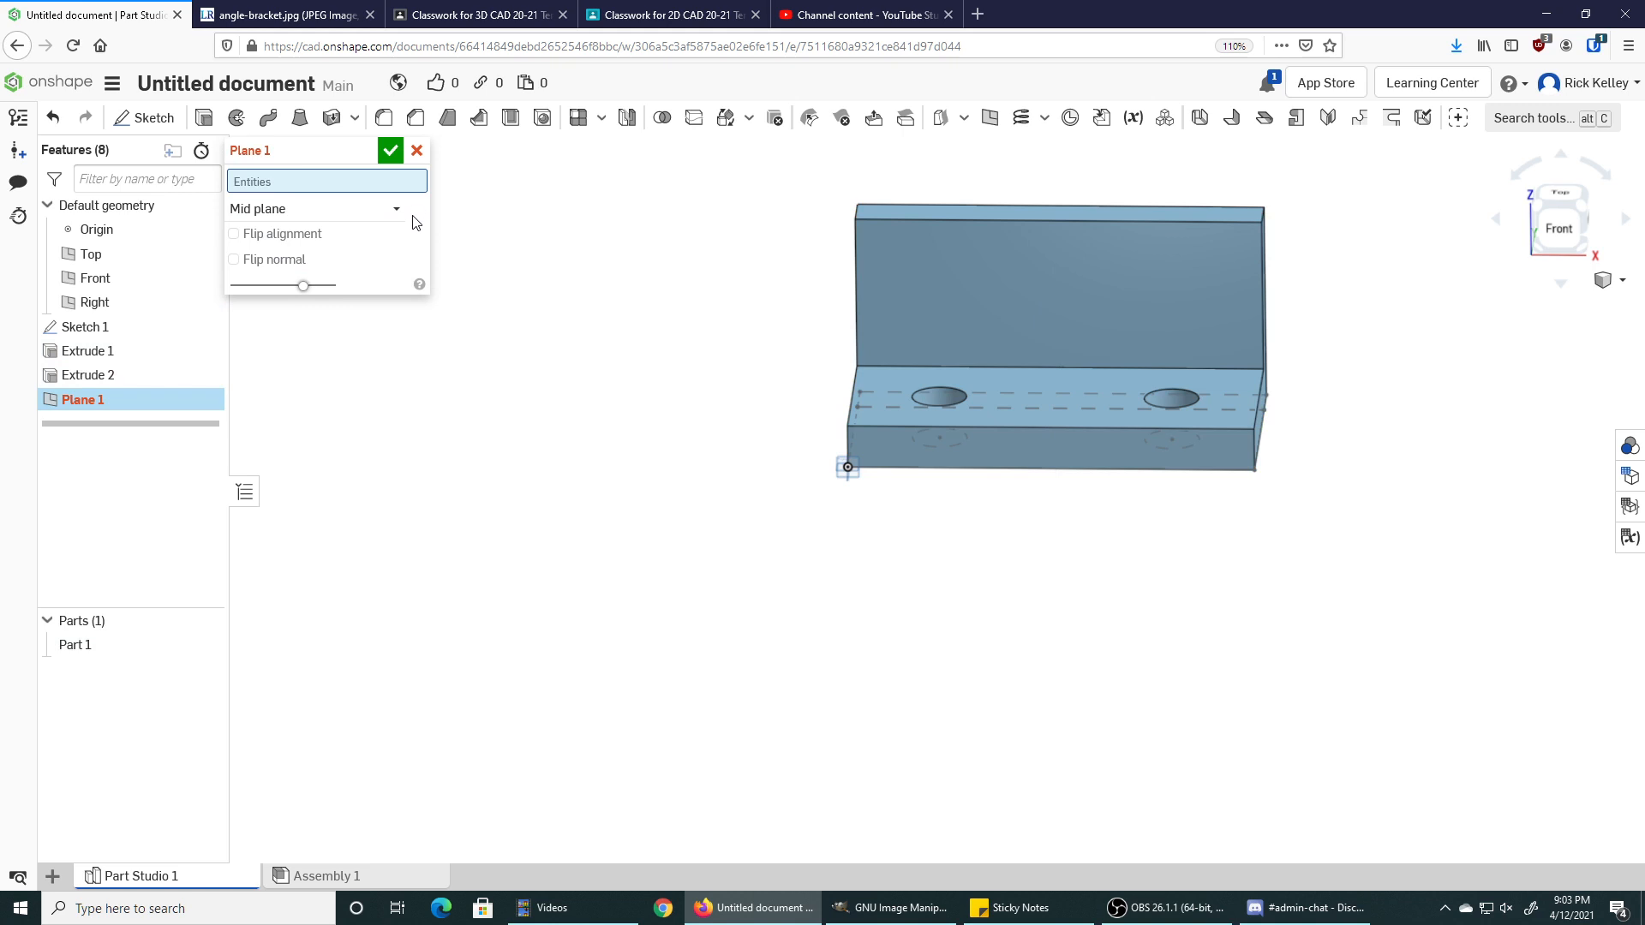
click(286, 210)
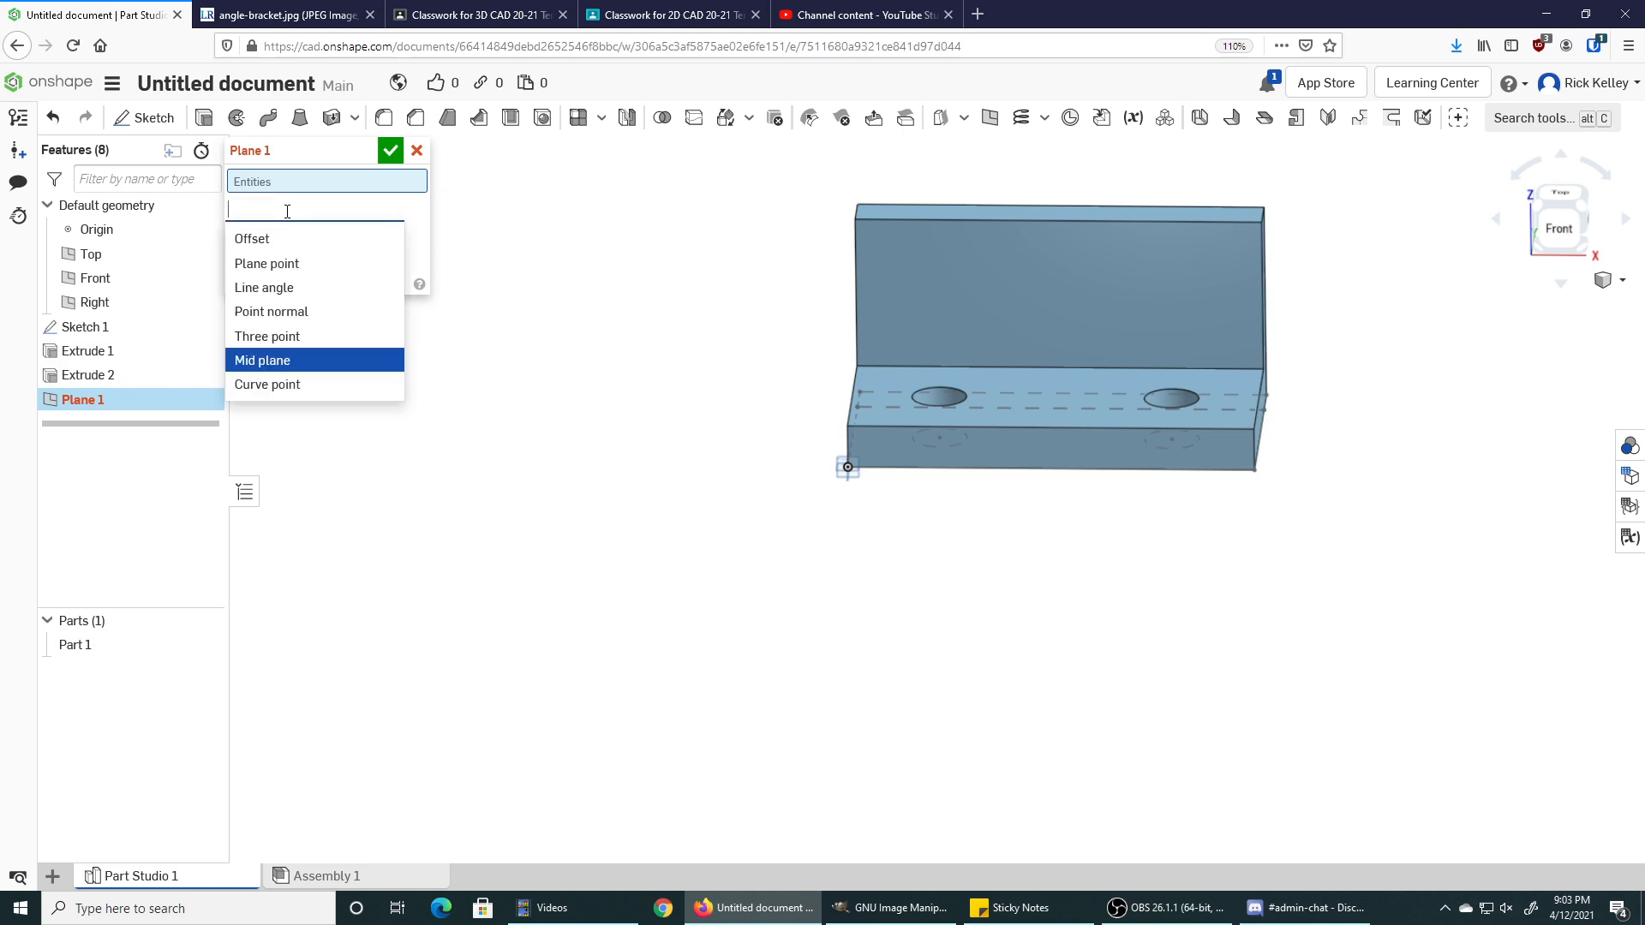
click(266, 337)
Define the plane through the midpoints of the wall's upper front edge, the inner wall-base edge and the base's upper front edge, and accept it.
mouse_move(950, 555)
right_down()
mouse_move(877, 568)
mouse_move(923, 555)
right_up()
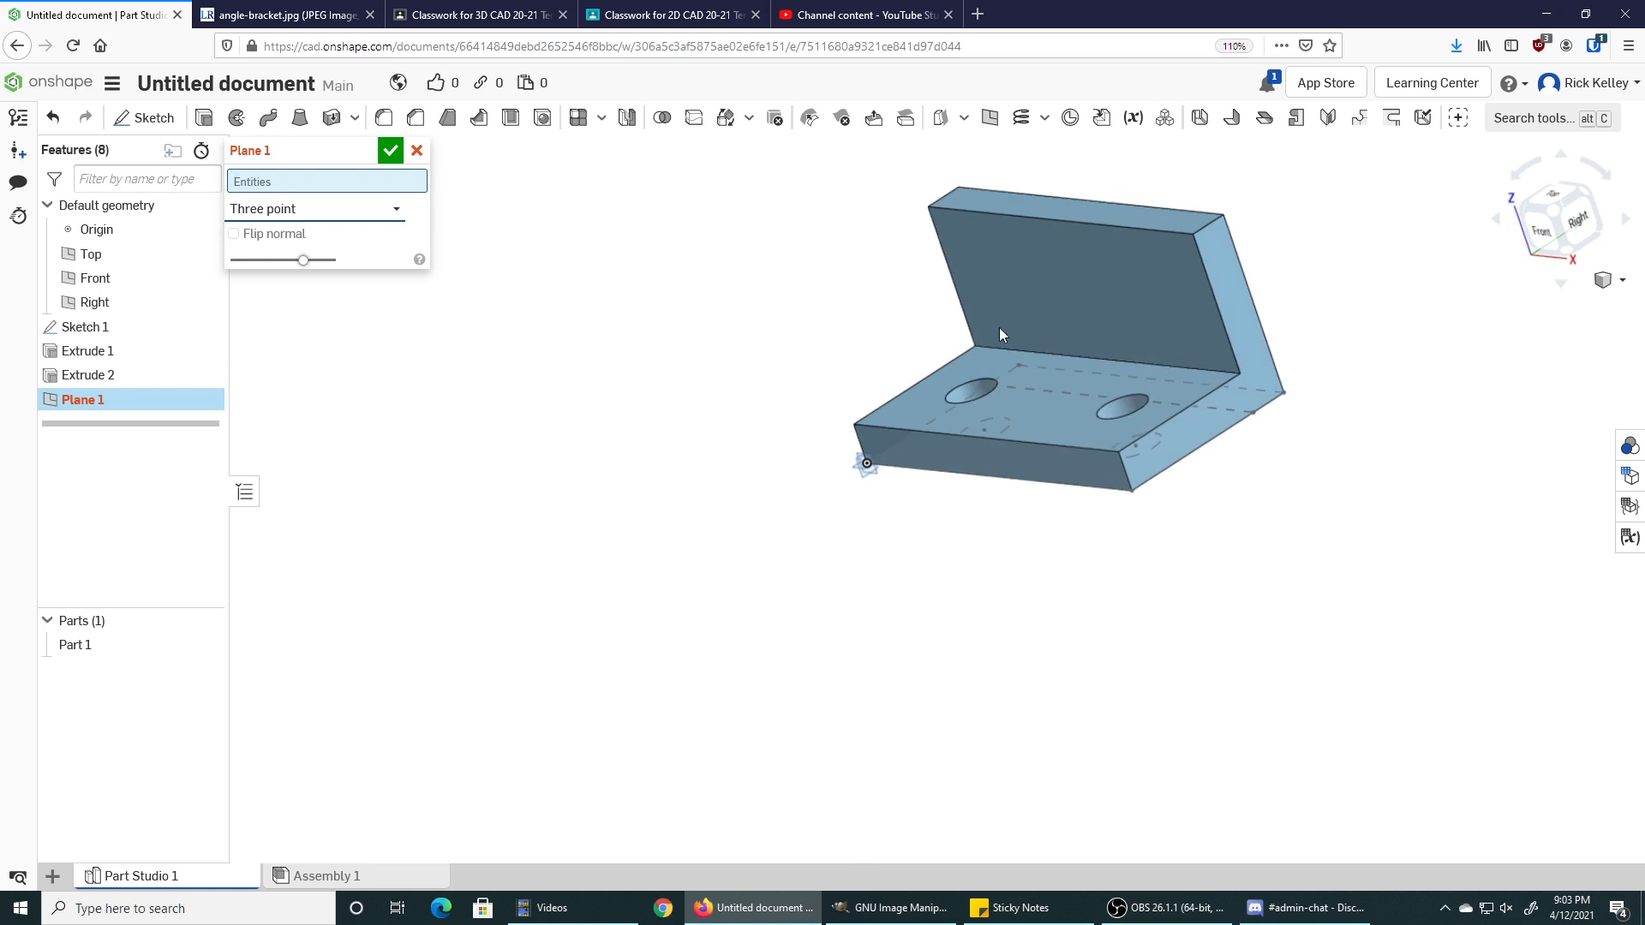
click(1061, 220)
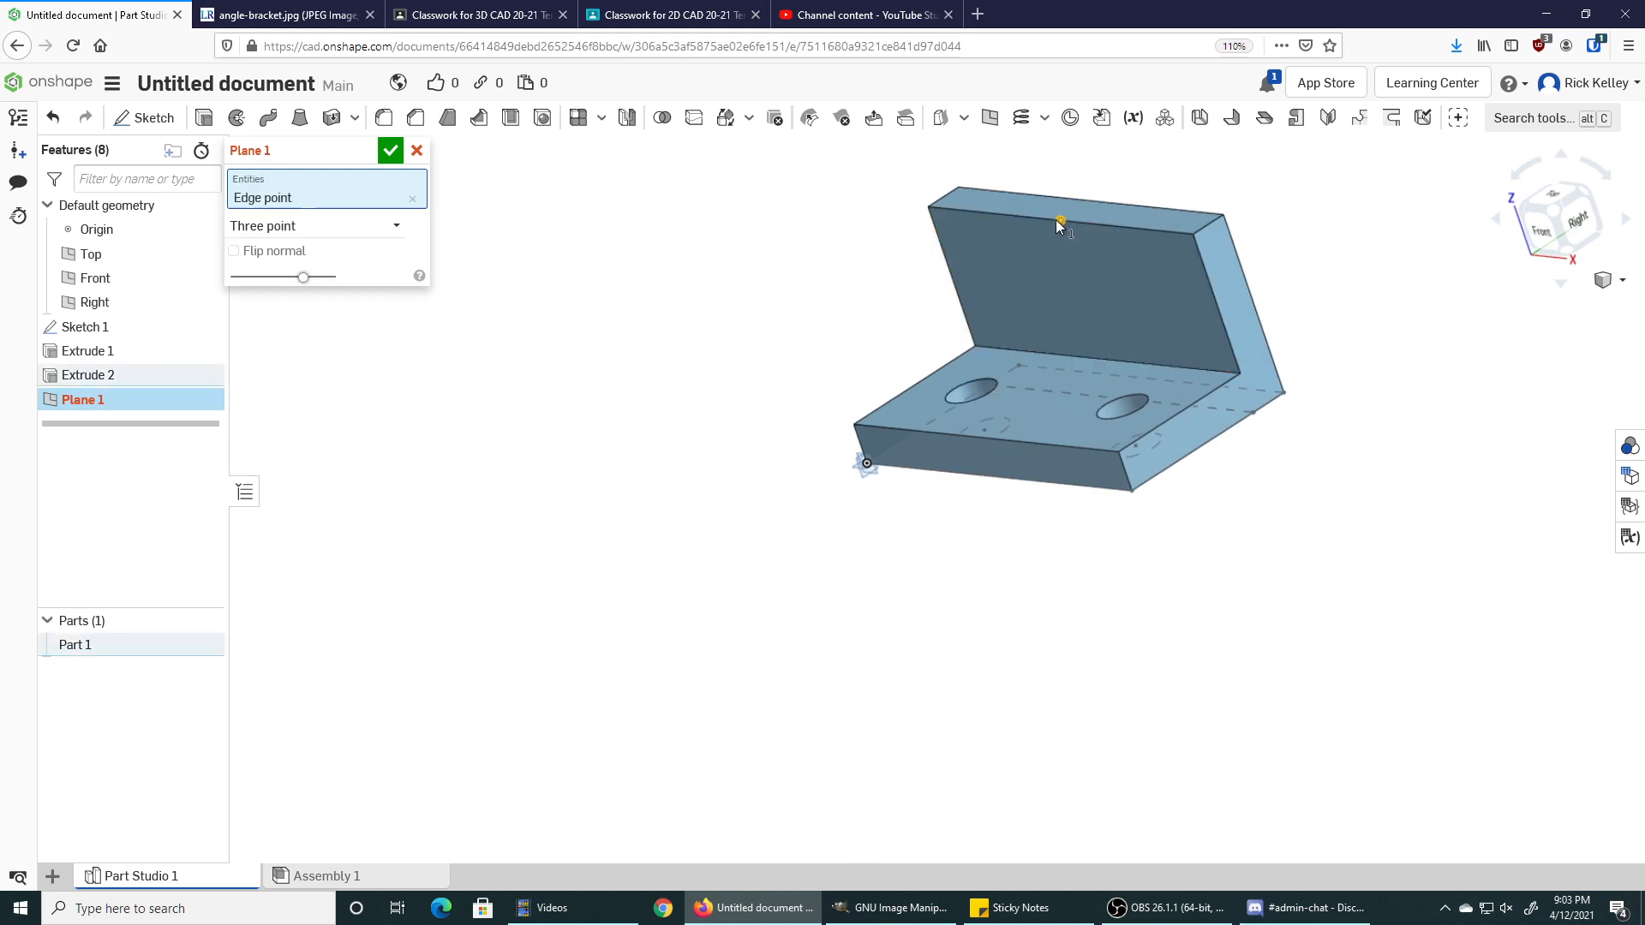
click(1108, 359)
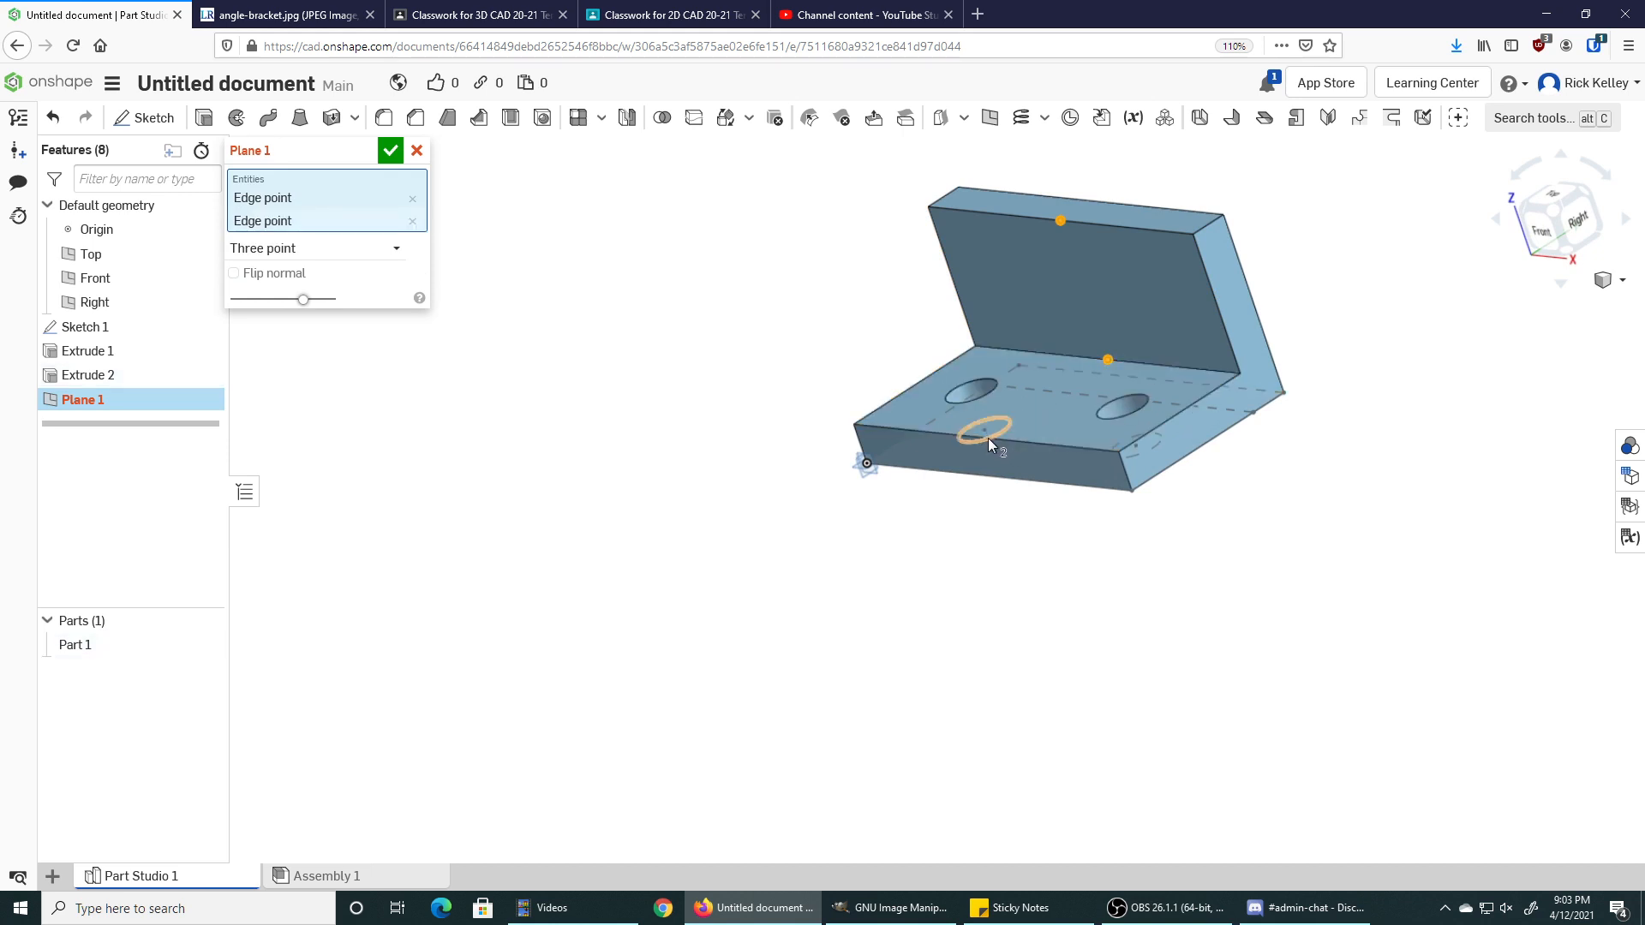
scroll(989, 439, up, 10)
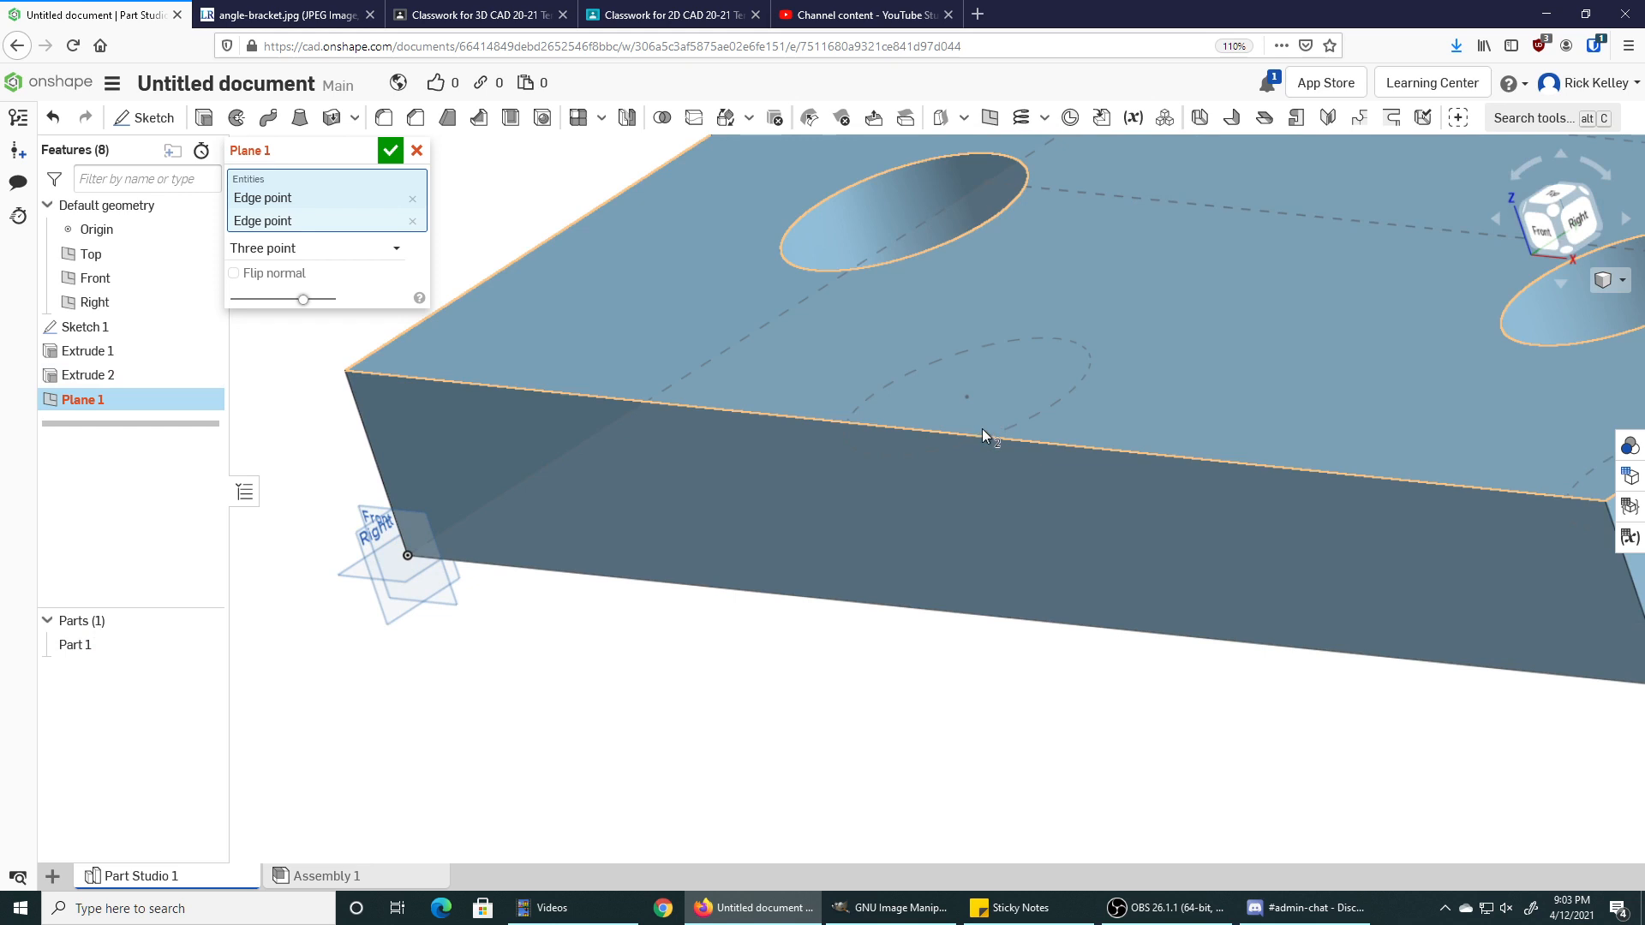
click(974, 433)
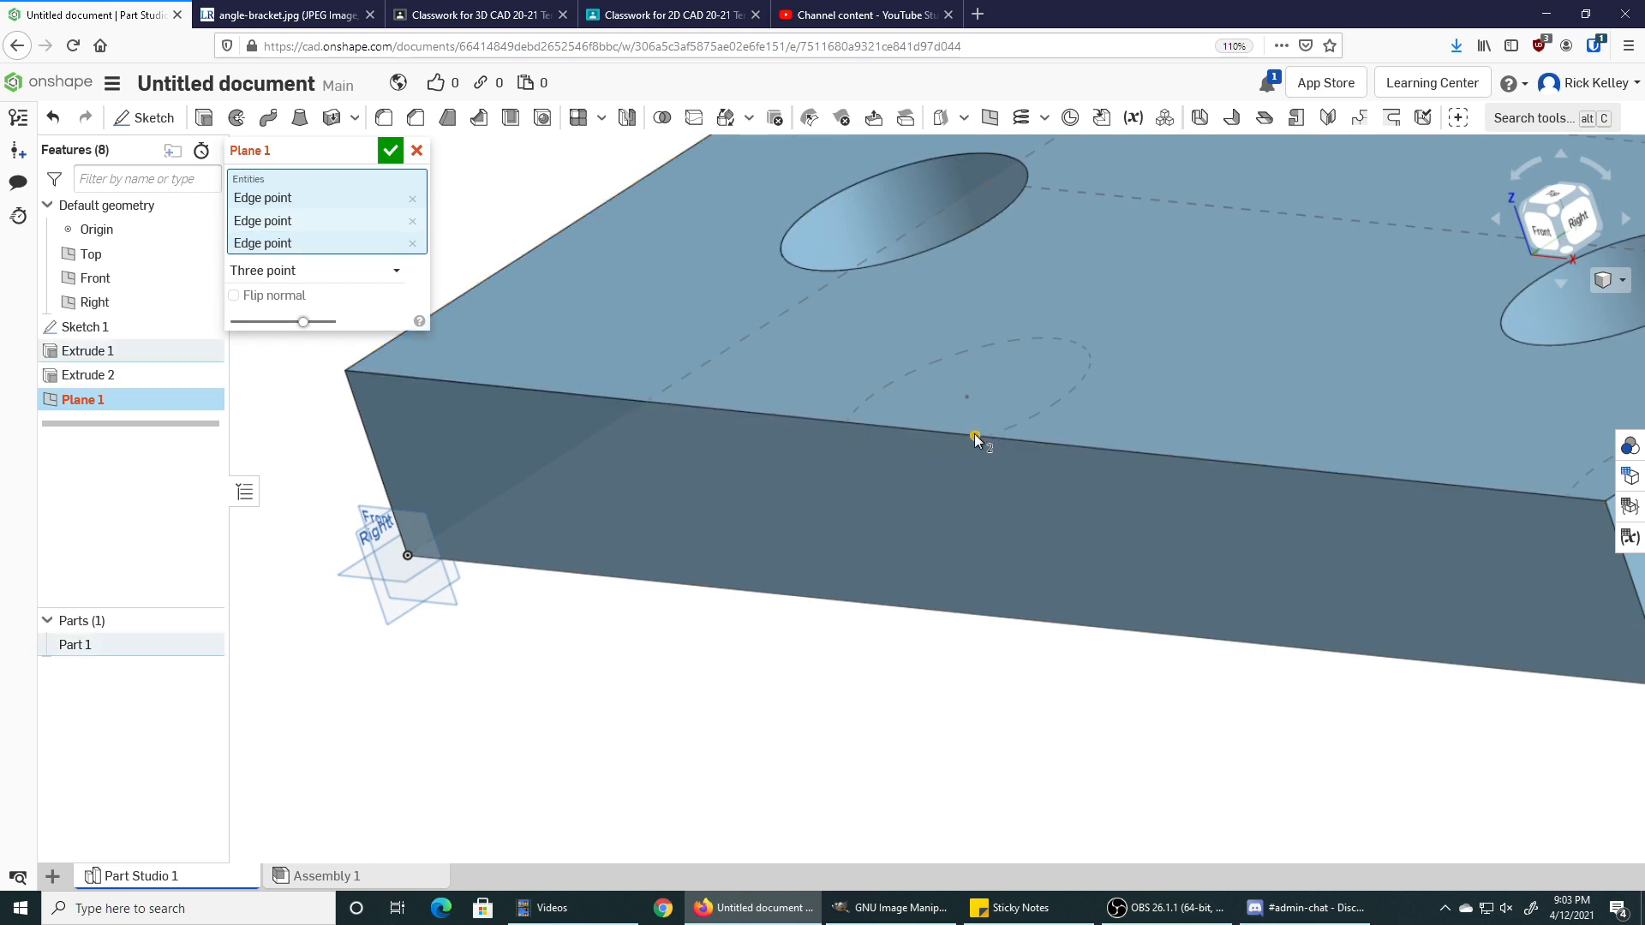
scroll(974, 434, down, 5)
scroll(974, 434, down, 4)
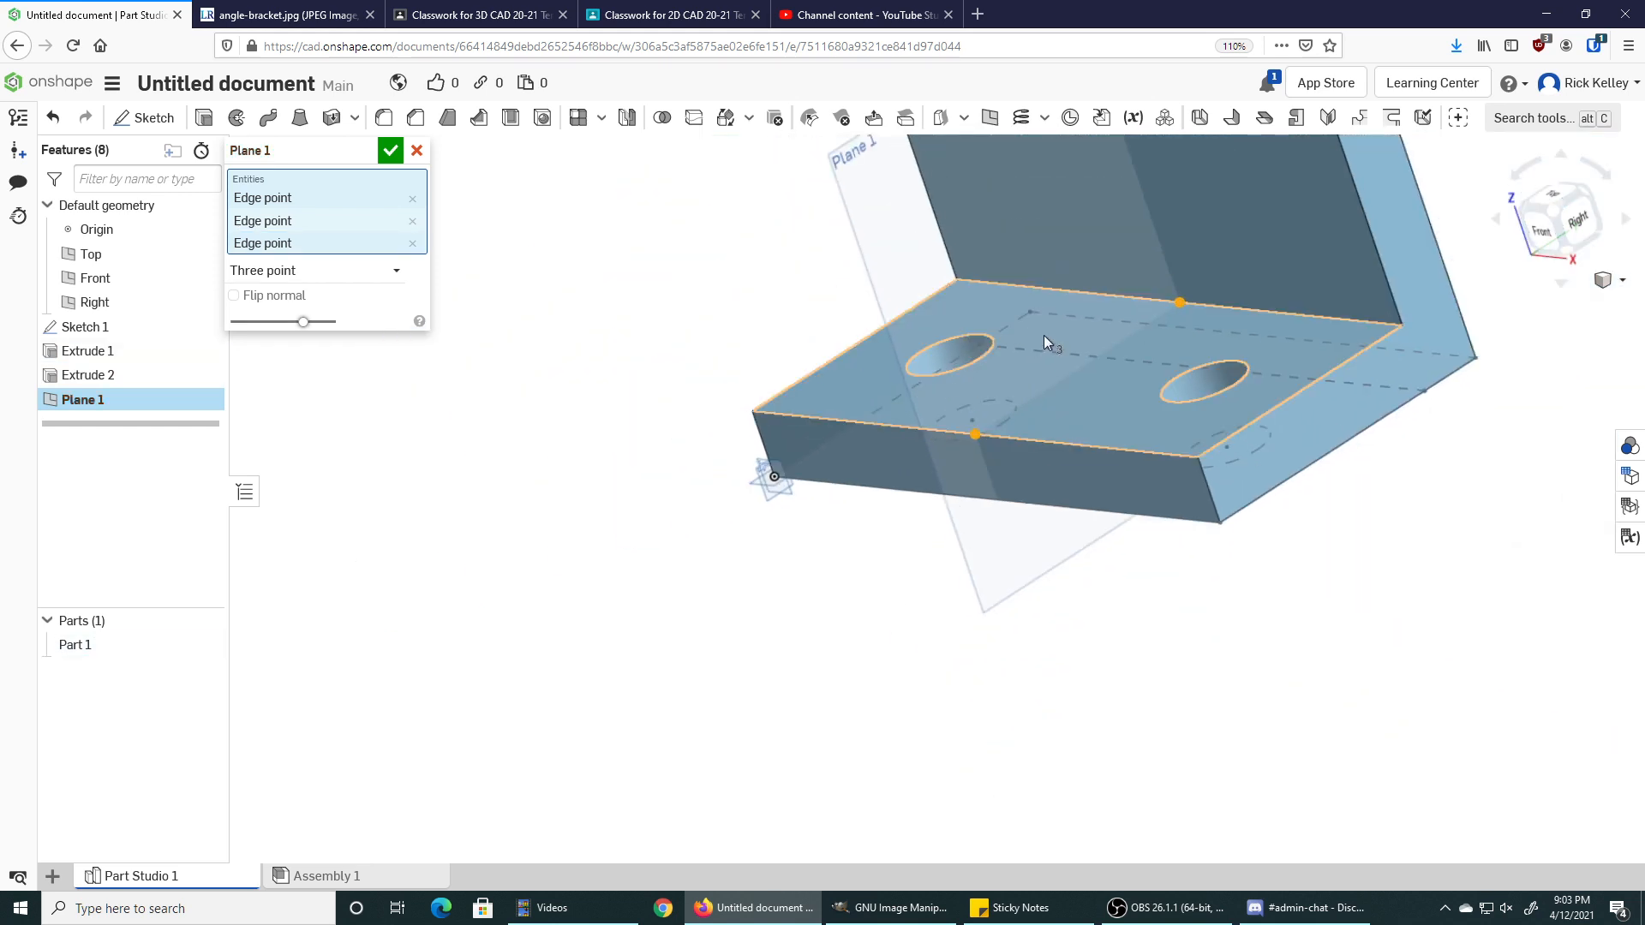
scroll(1021, 410, down, 2)
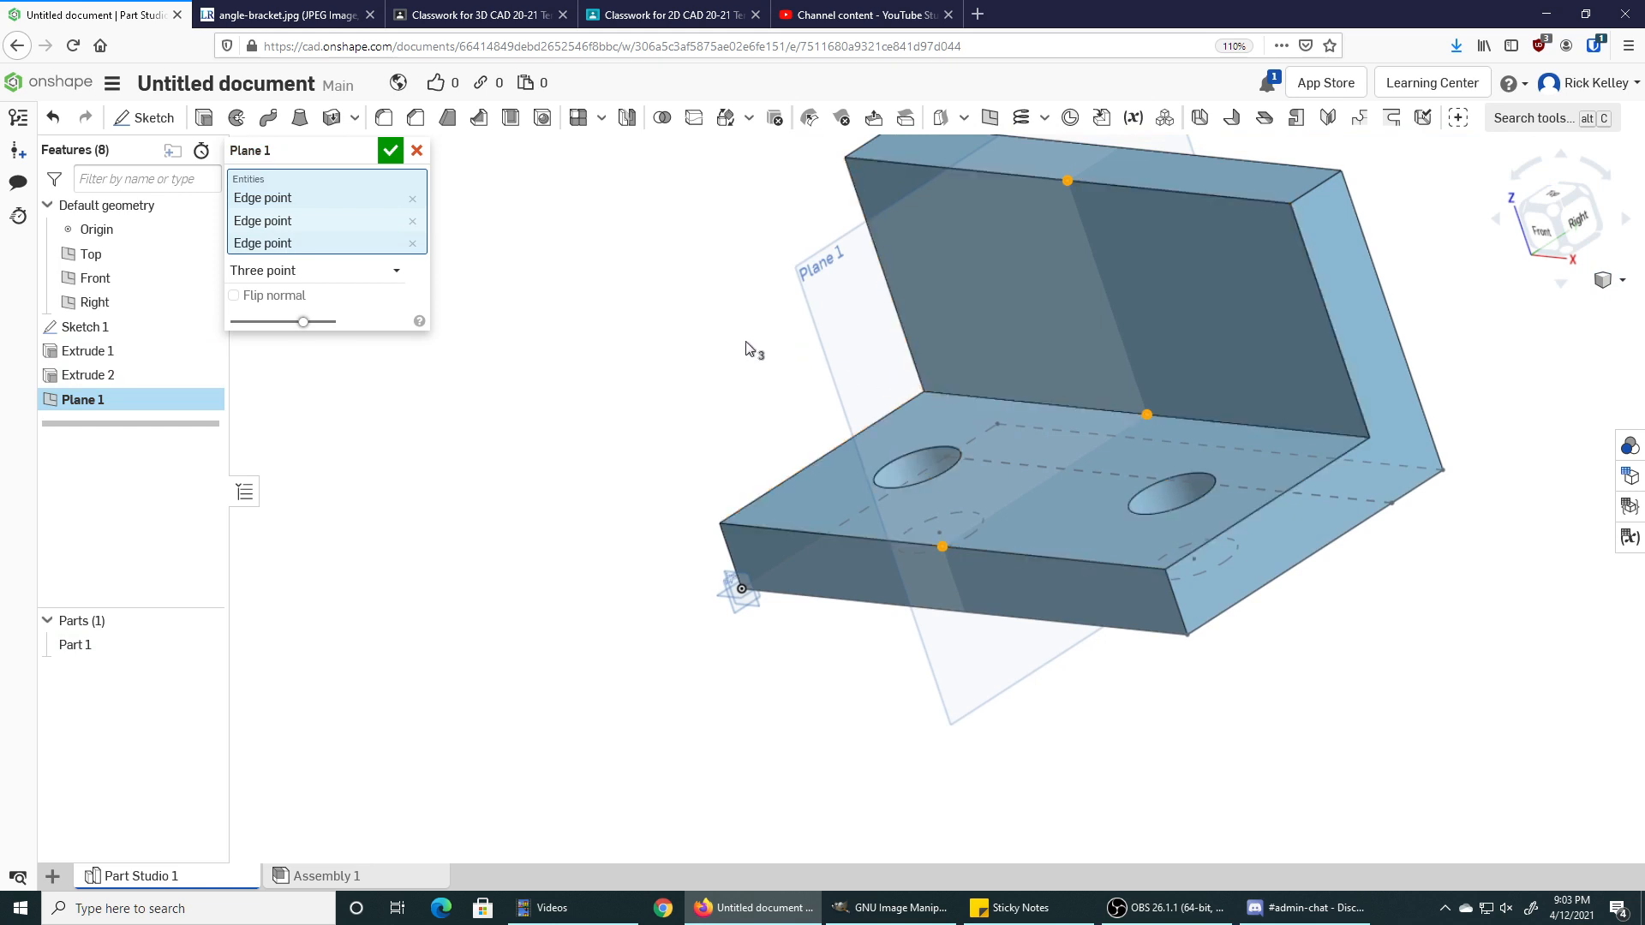
click(390, 151)
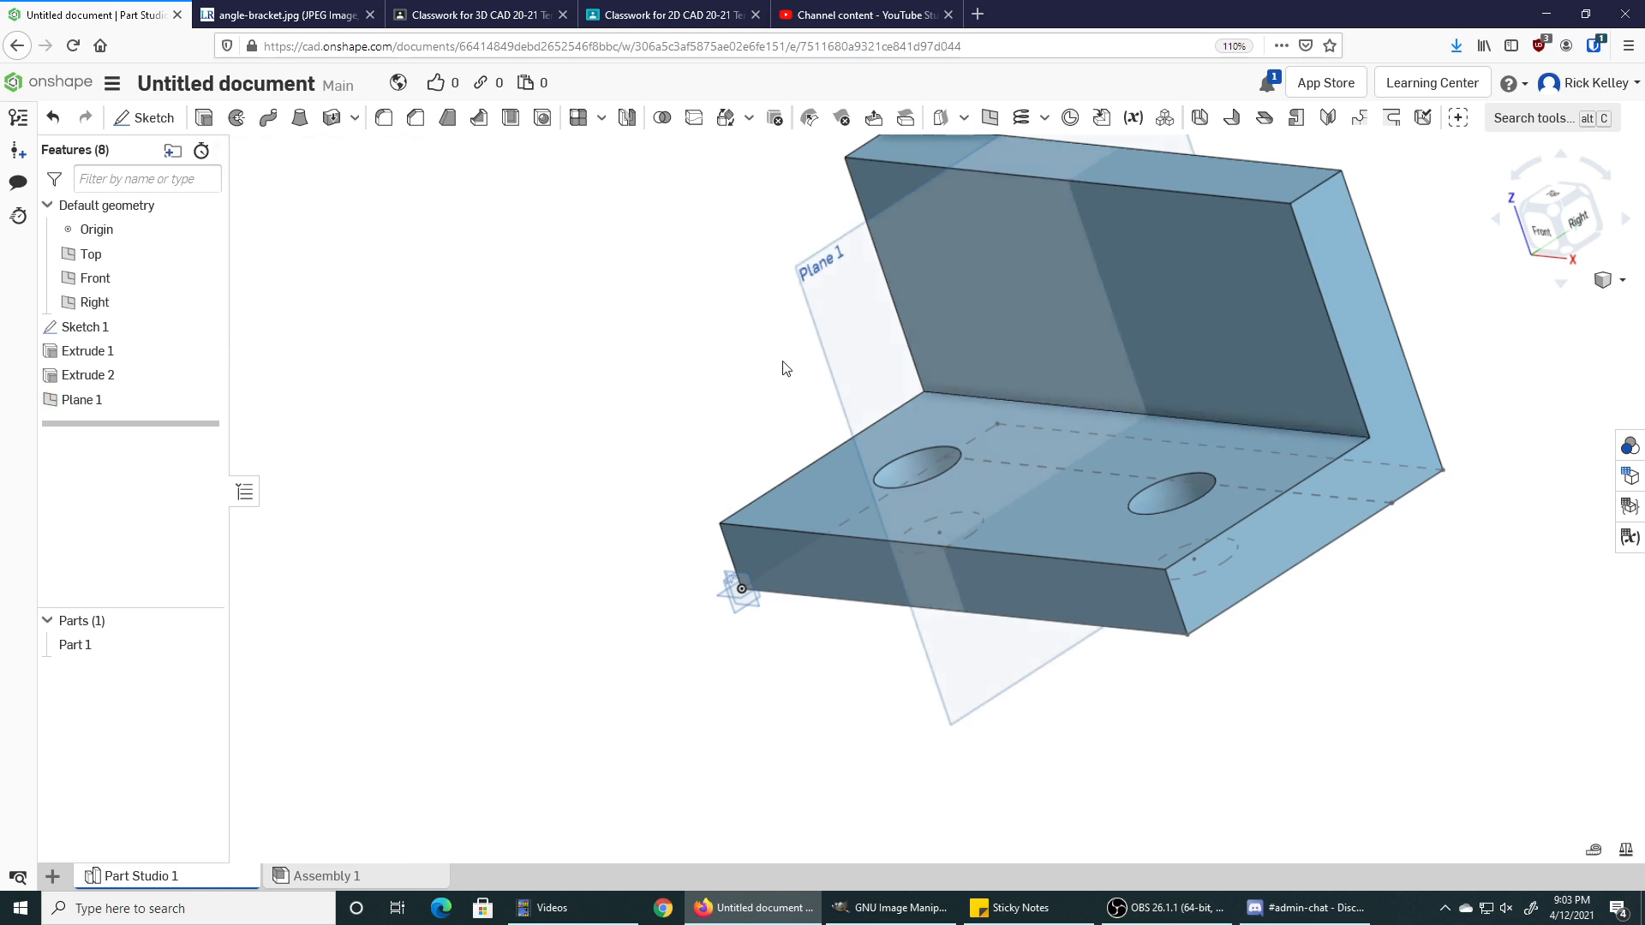
Start a sketch on the new central plane and check the diagonal rib in the angle-bracket drawing.
click(843, 322)
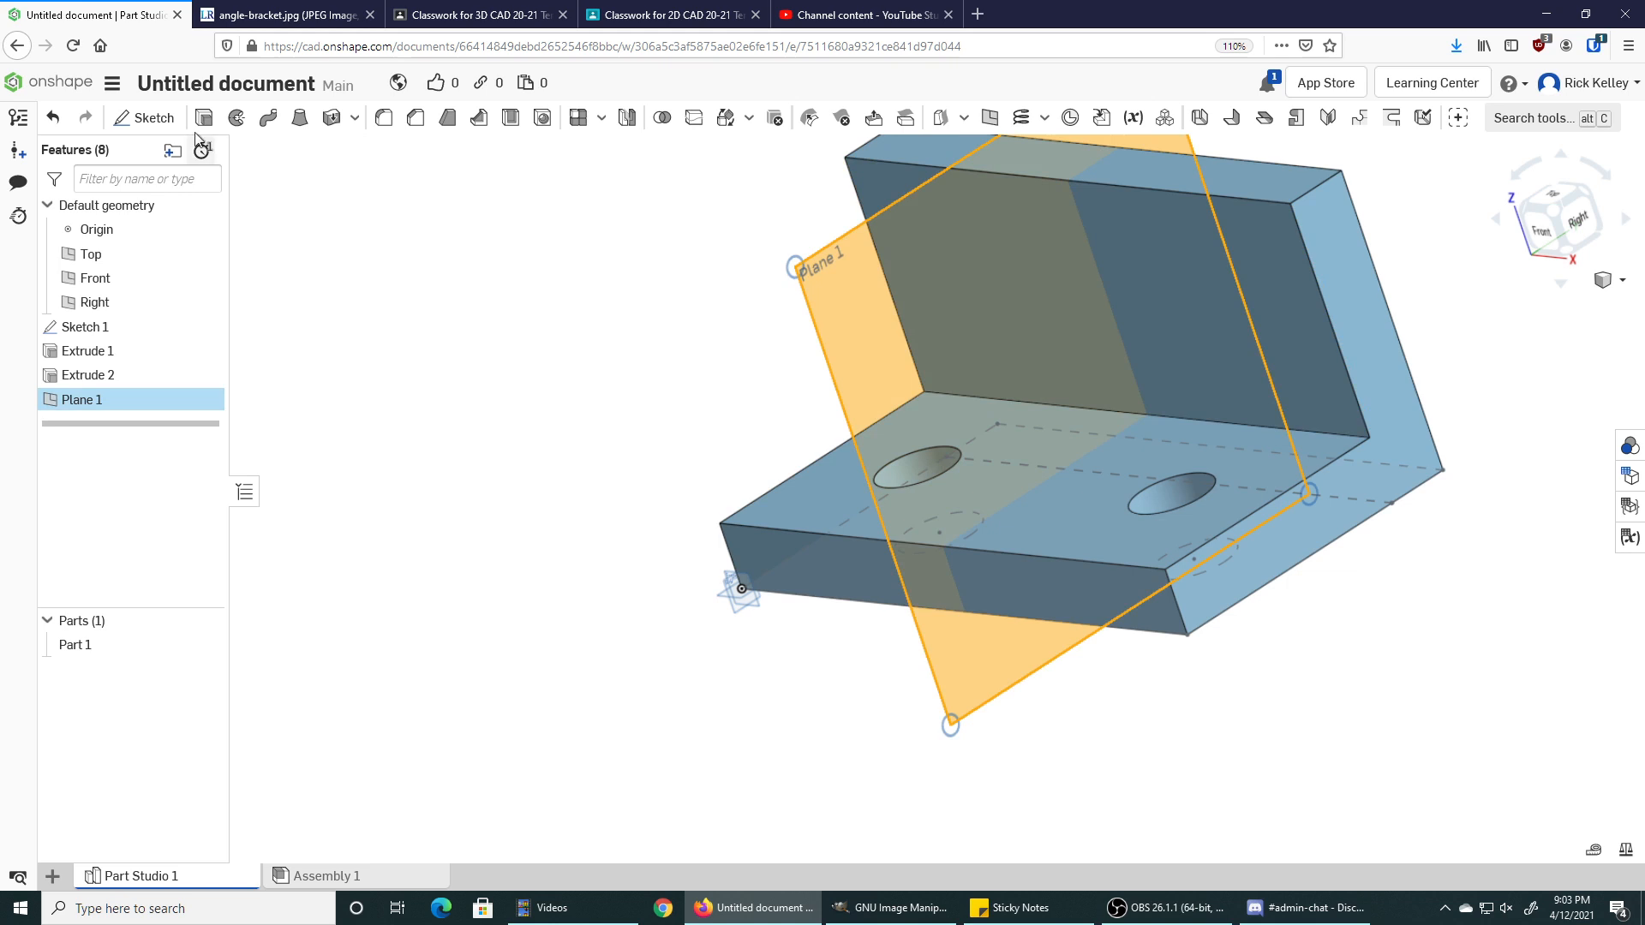
click(166, 128)
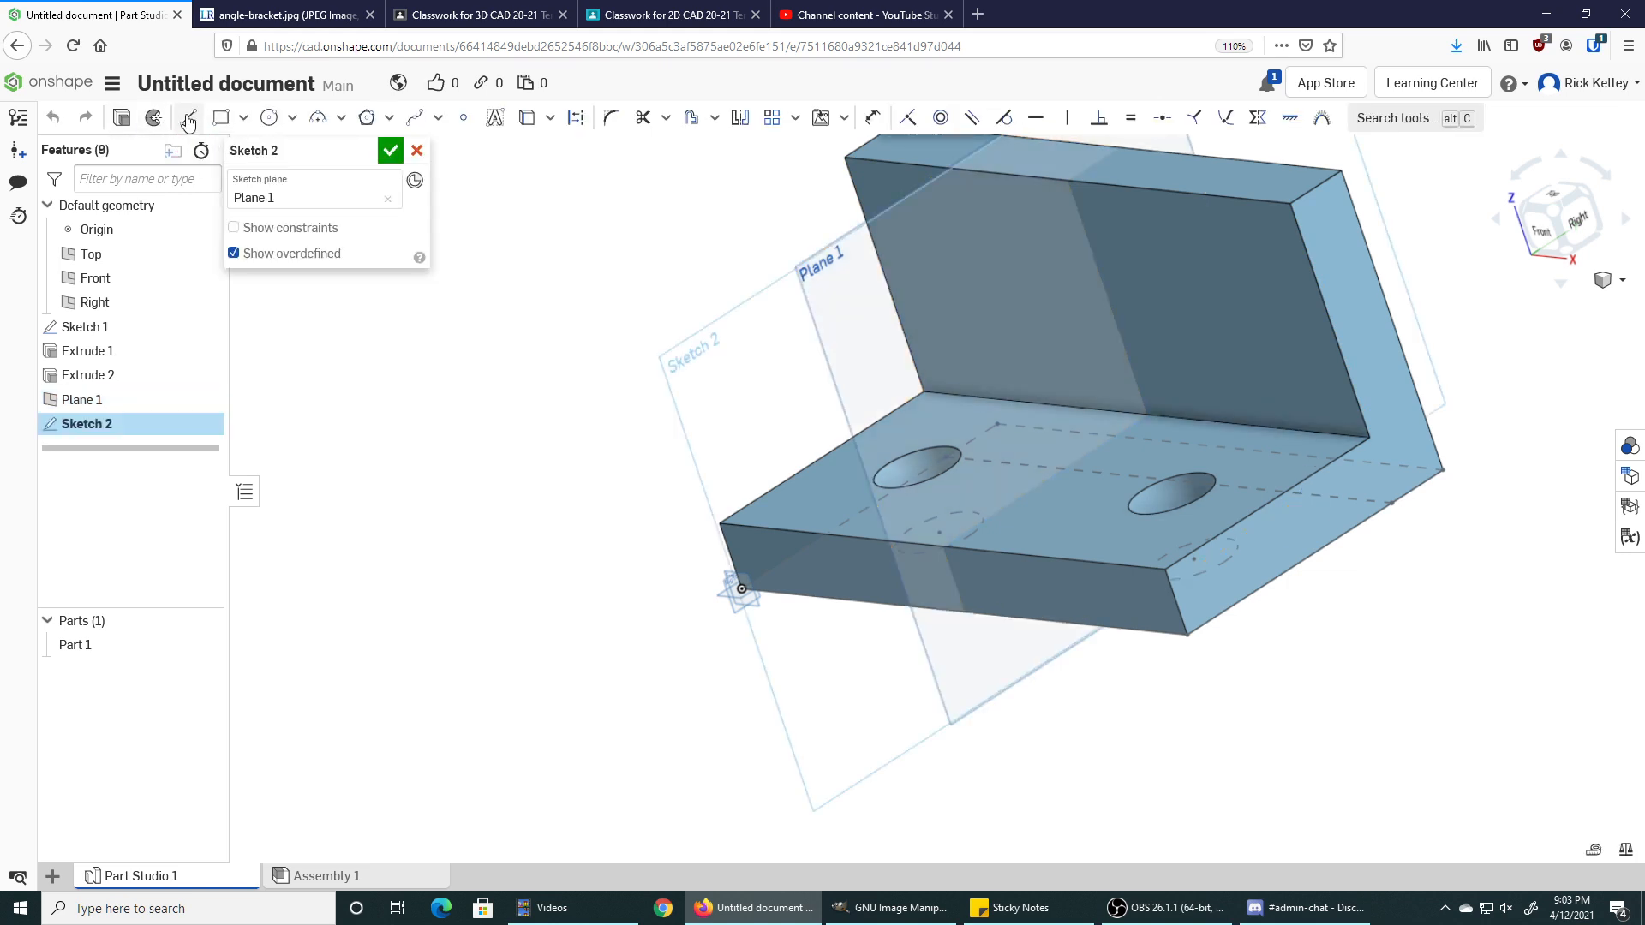
click(279, 23)
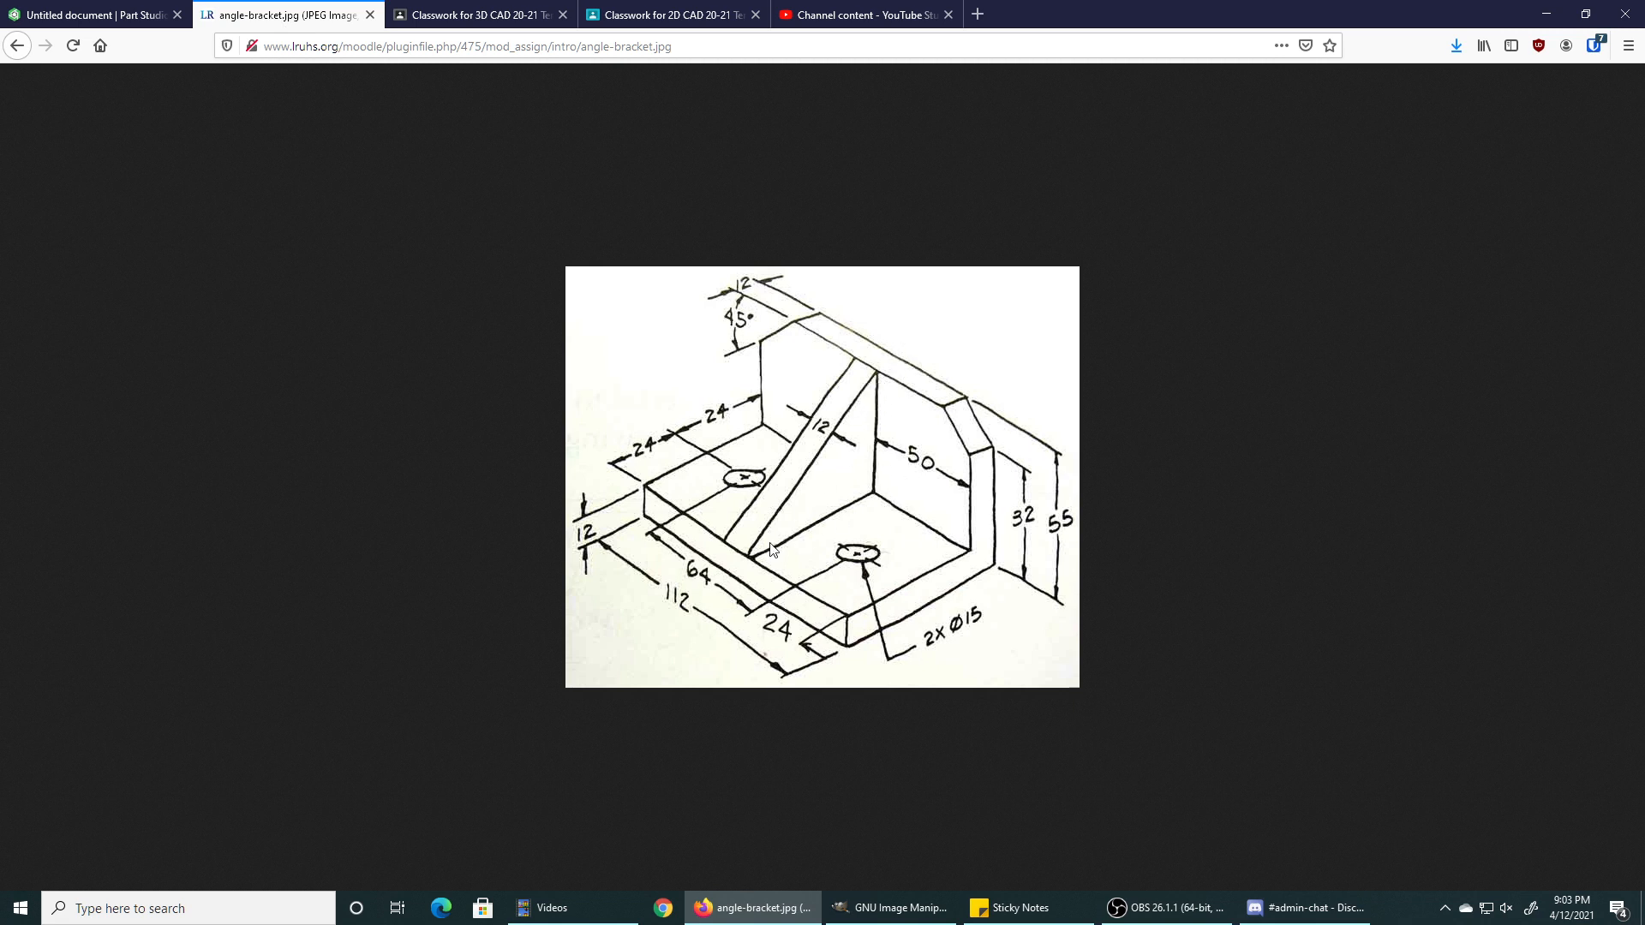
click(120, 16)
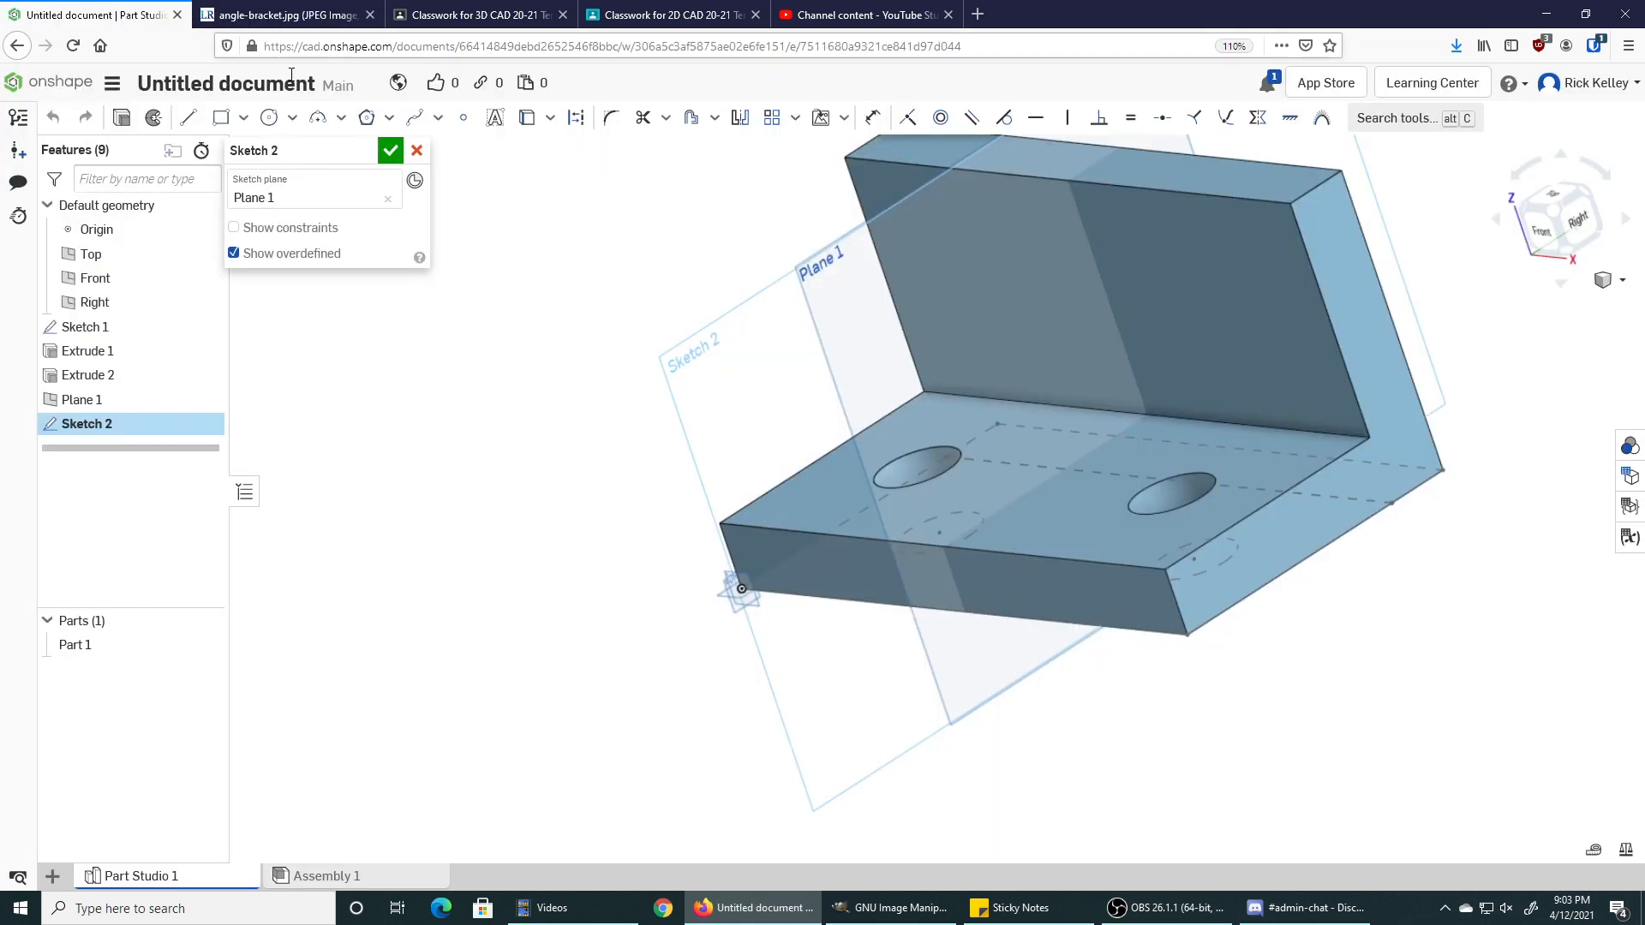
Sketch a diagonal line about 68 in long from near the top of the wall to near the base's upper front edge.
click(187, 117)
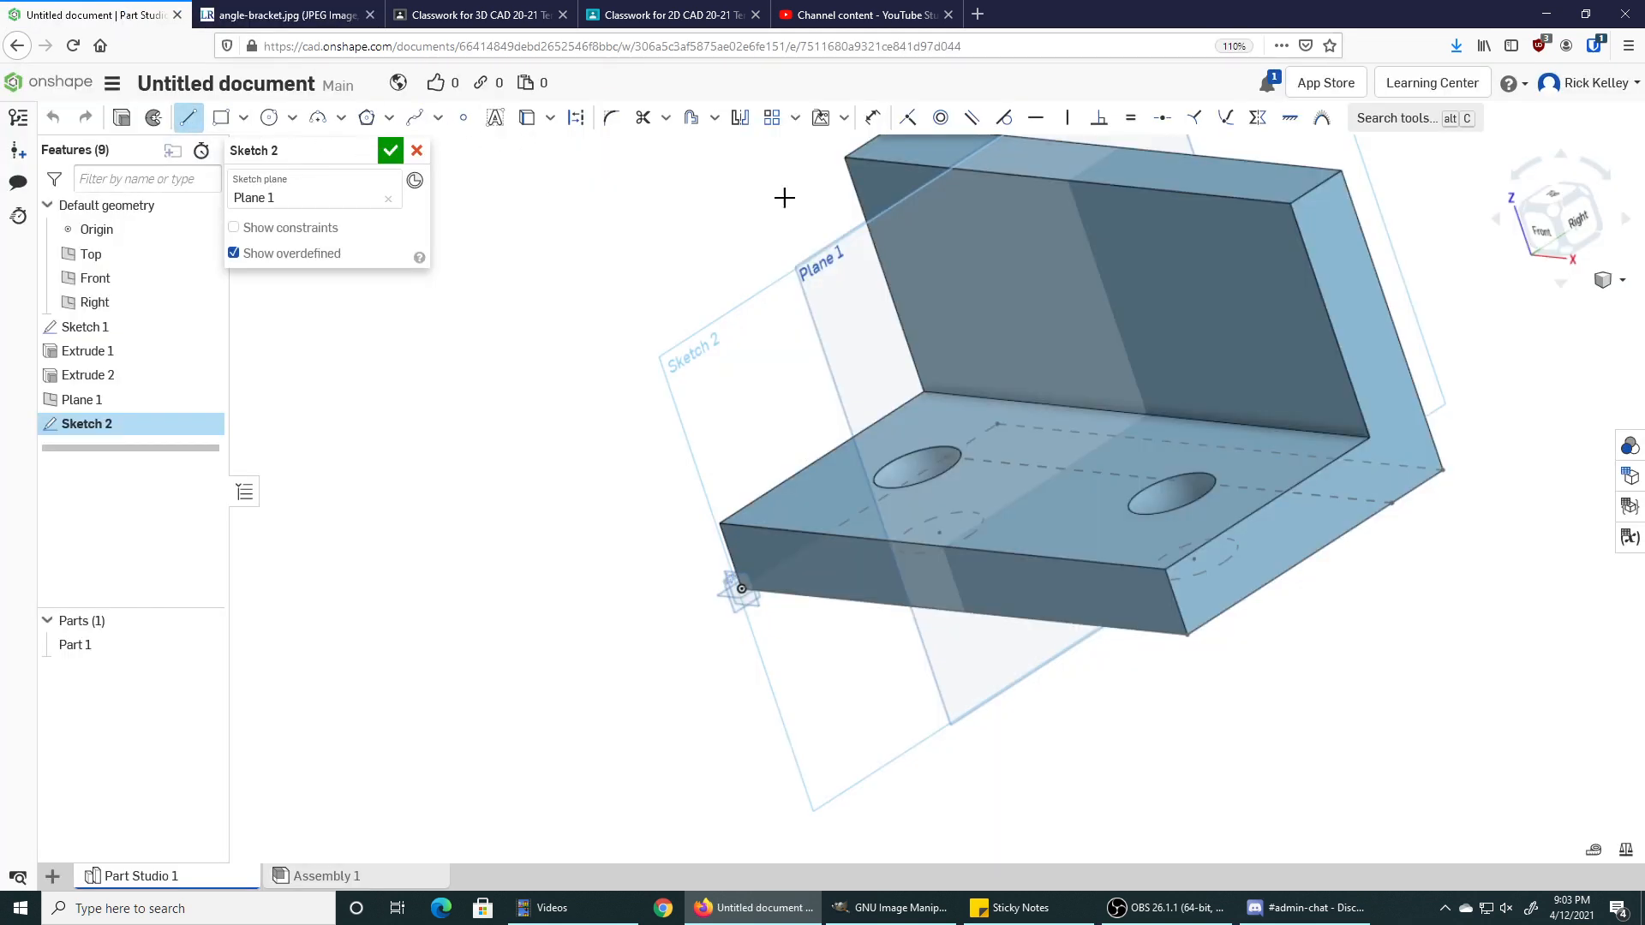
click(1060, 173)
click(934, 557)
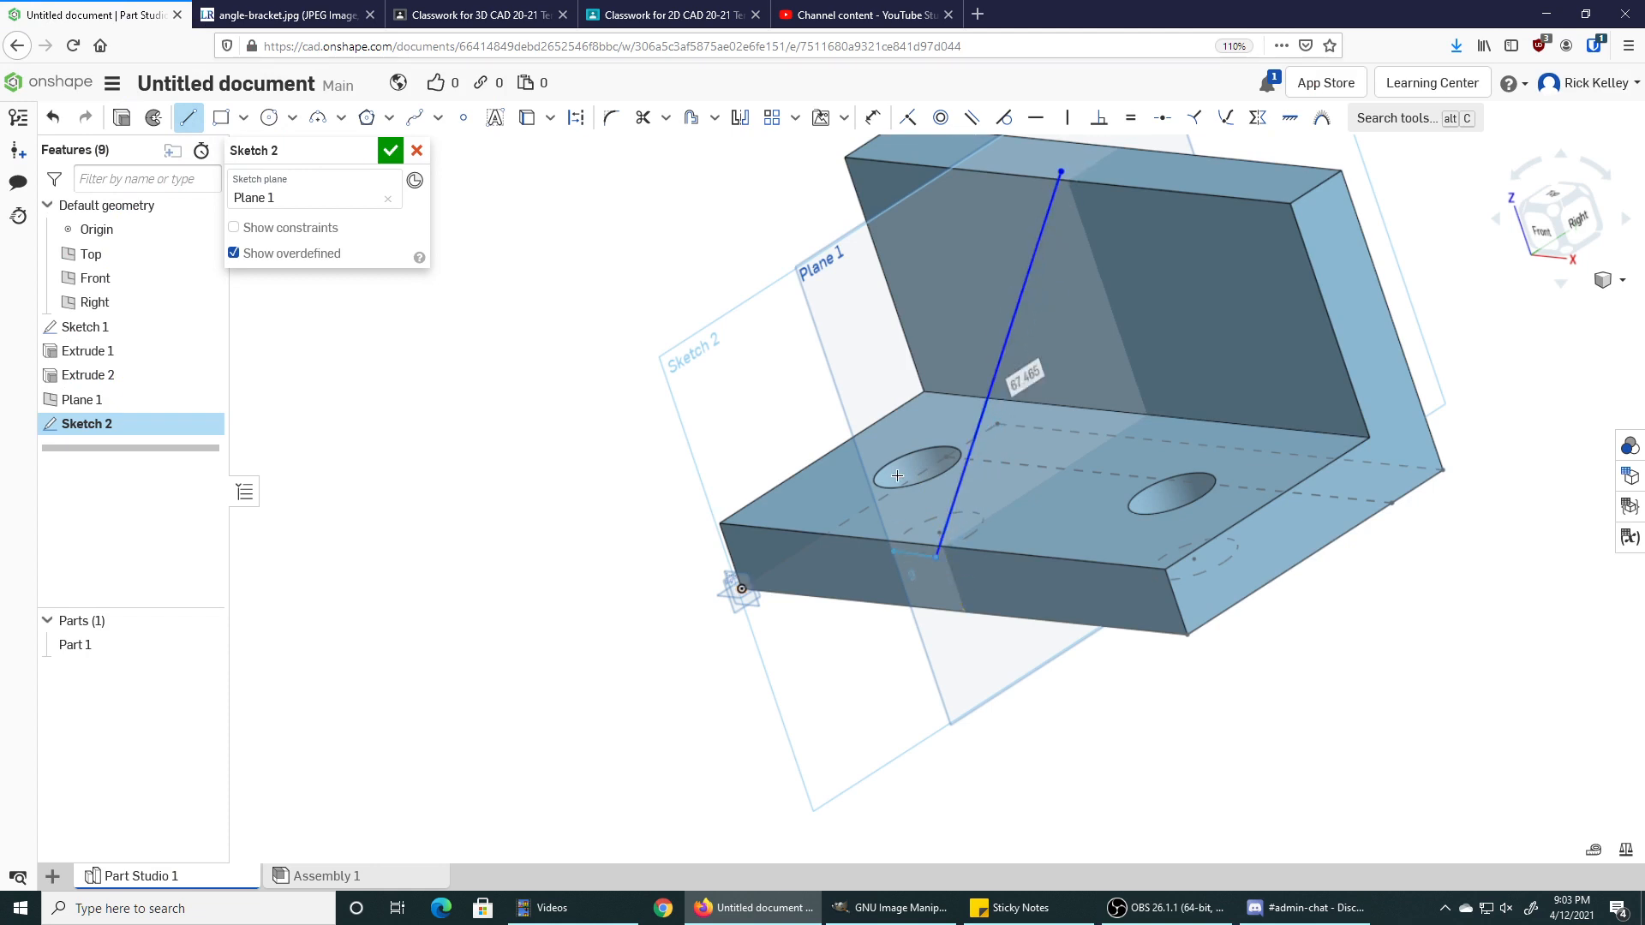
key(Escape)
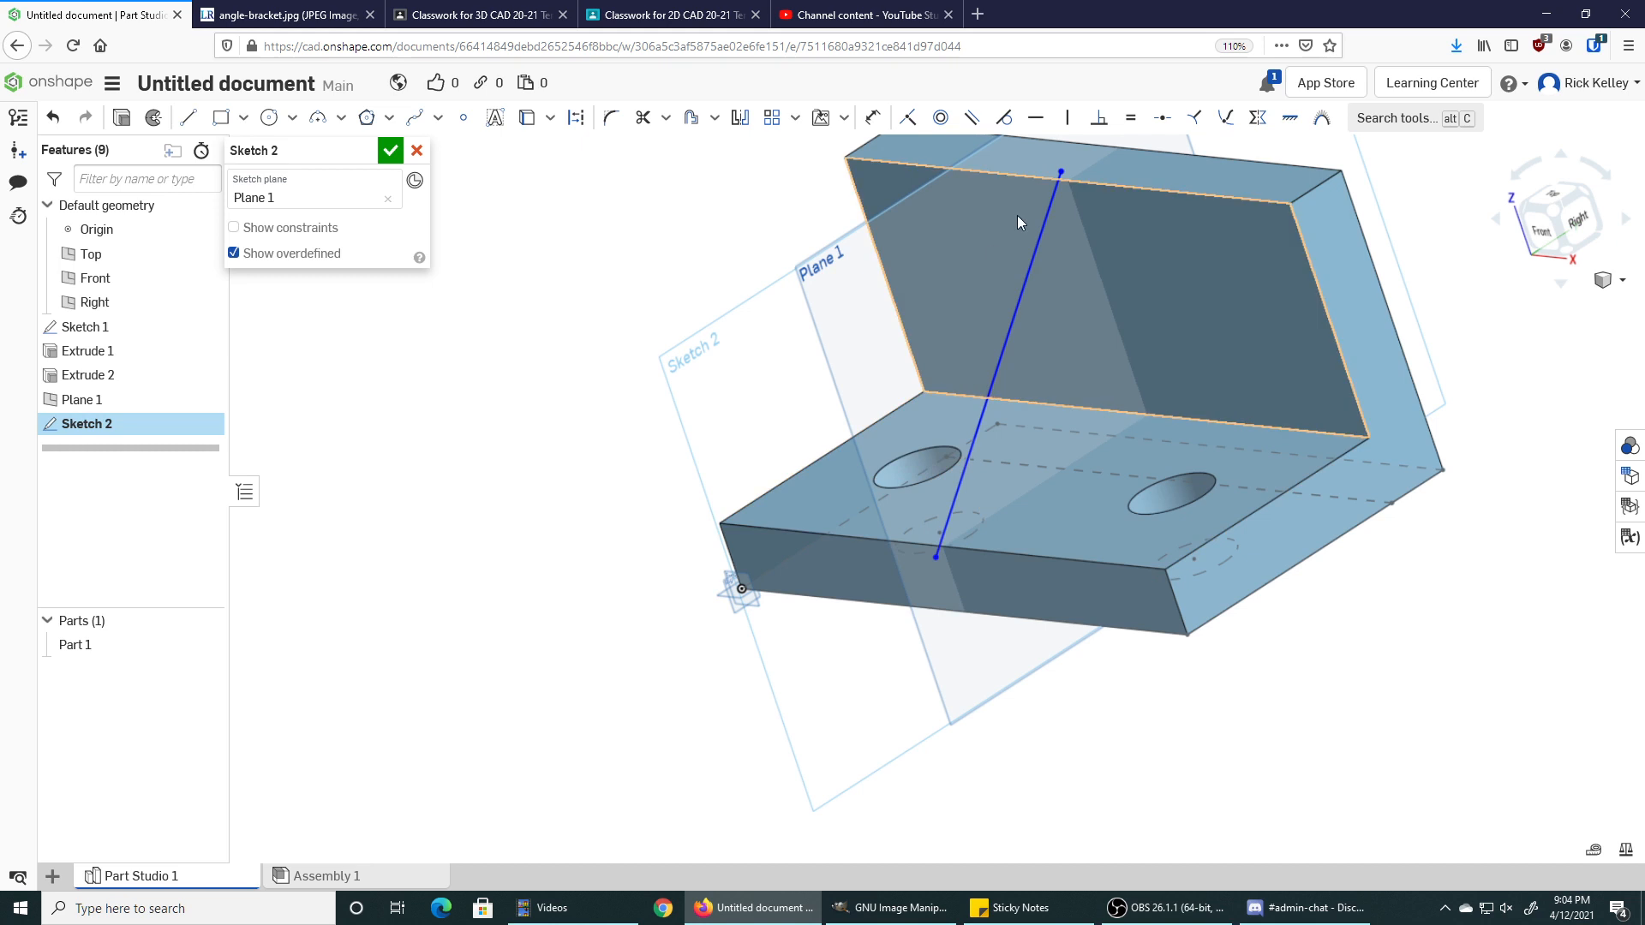
Constrain the diagonal's upper end coincident with the wall's upper front edge and its lower end with the base's upper front edge at the central plane.
scroll(1059, 167, up, 3)
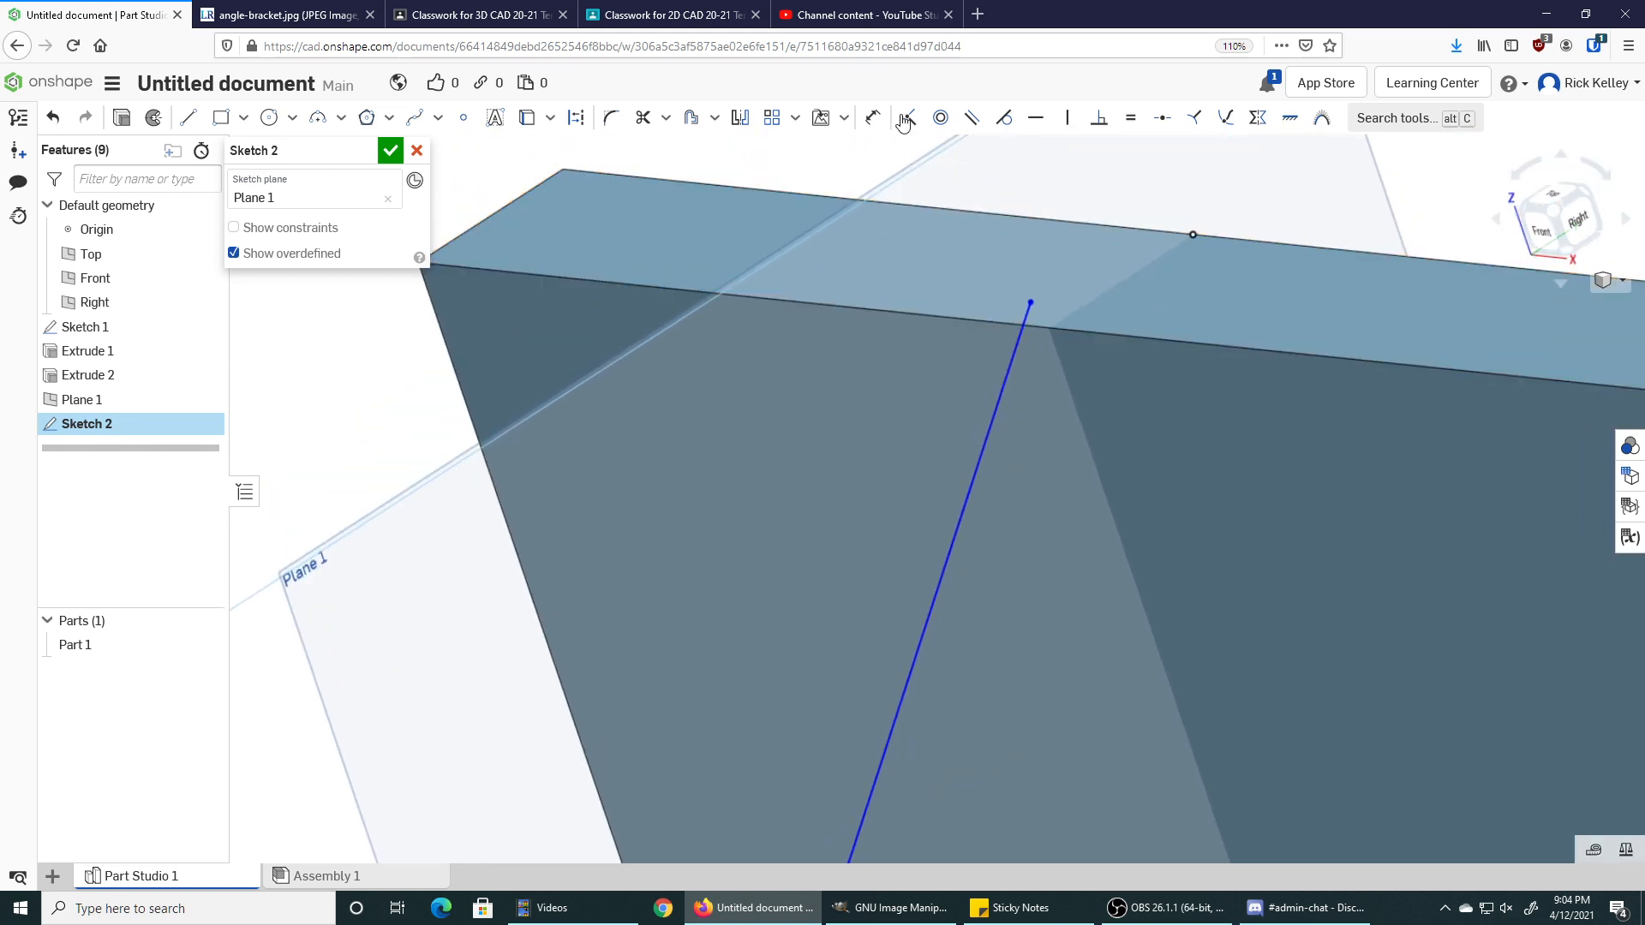
click(911, 119)
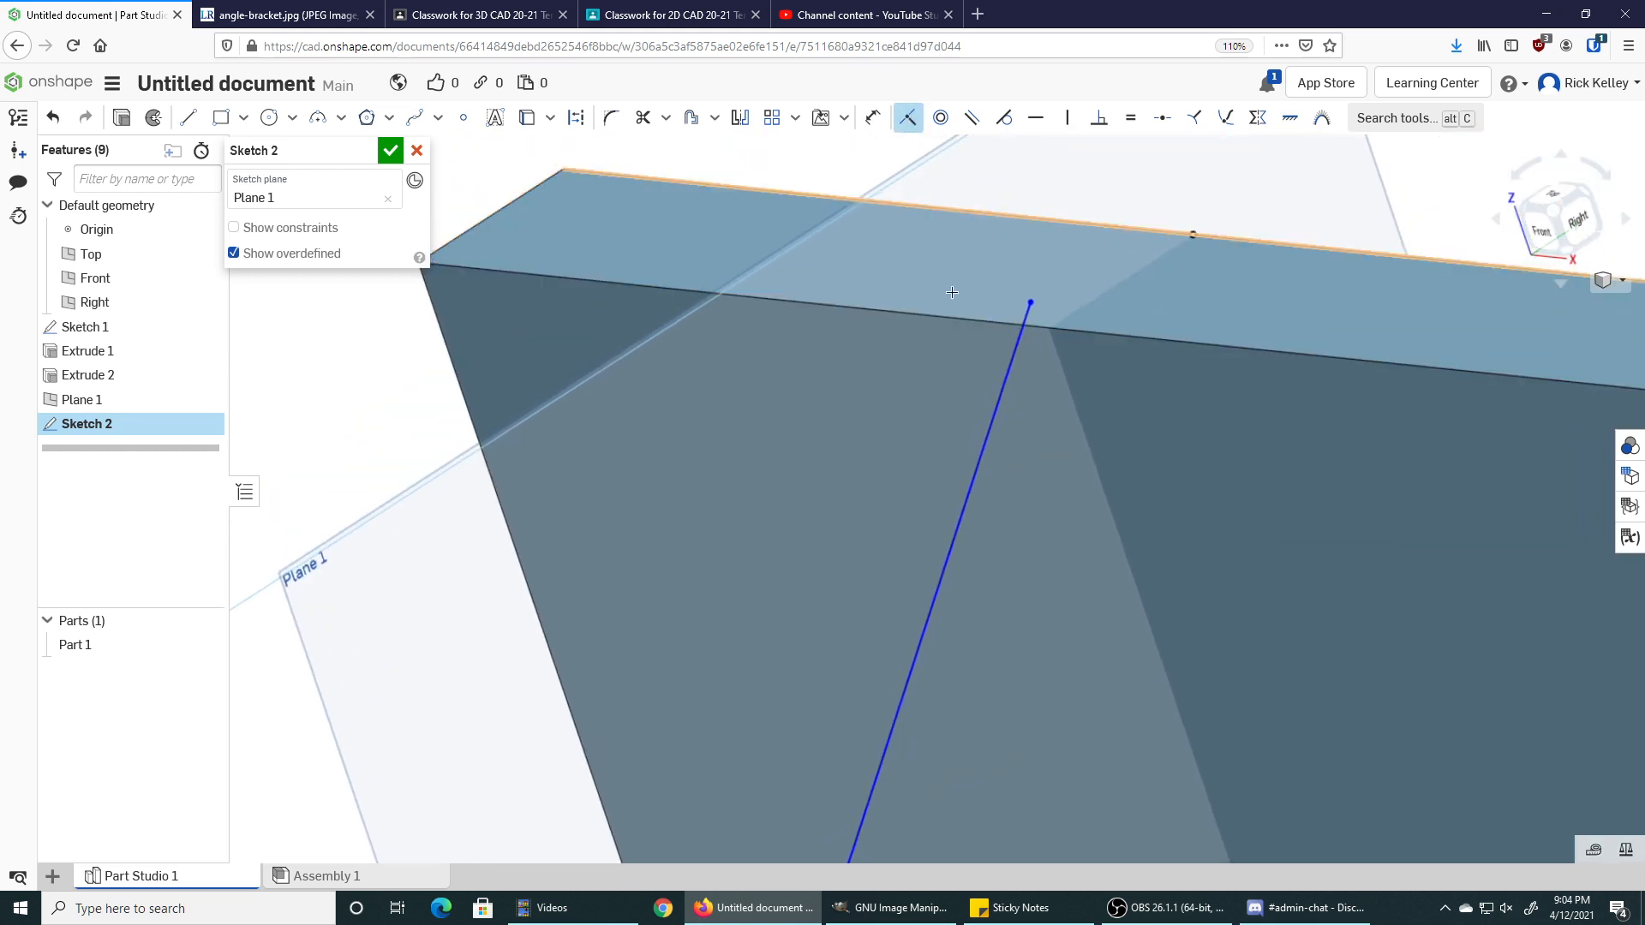
click(1028, 301)
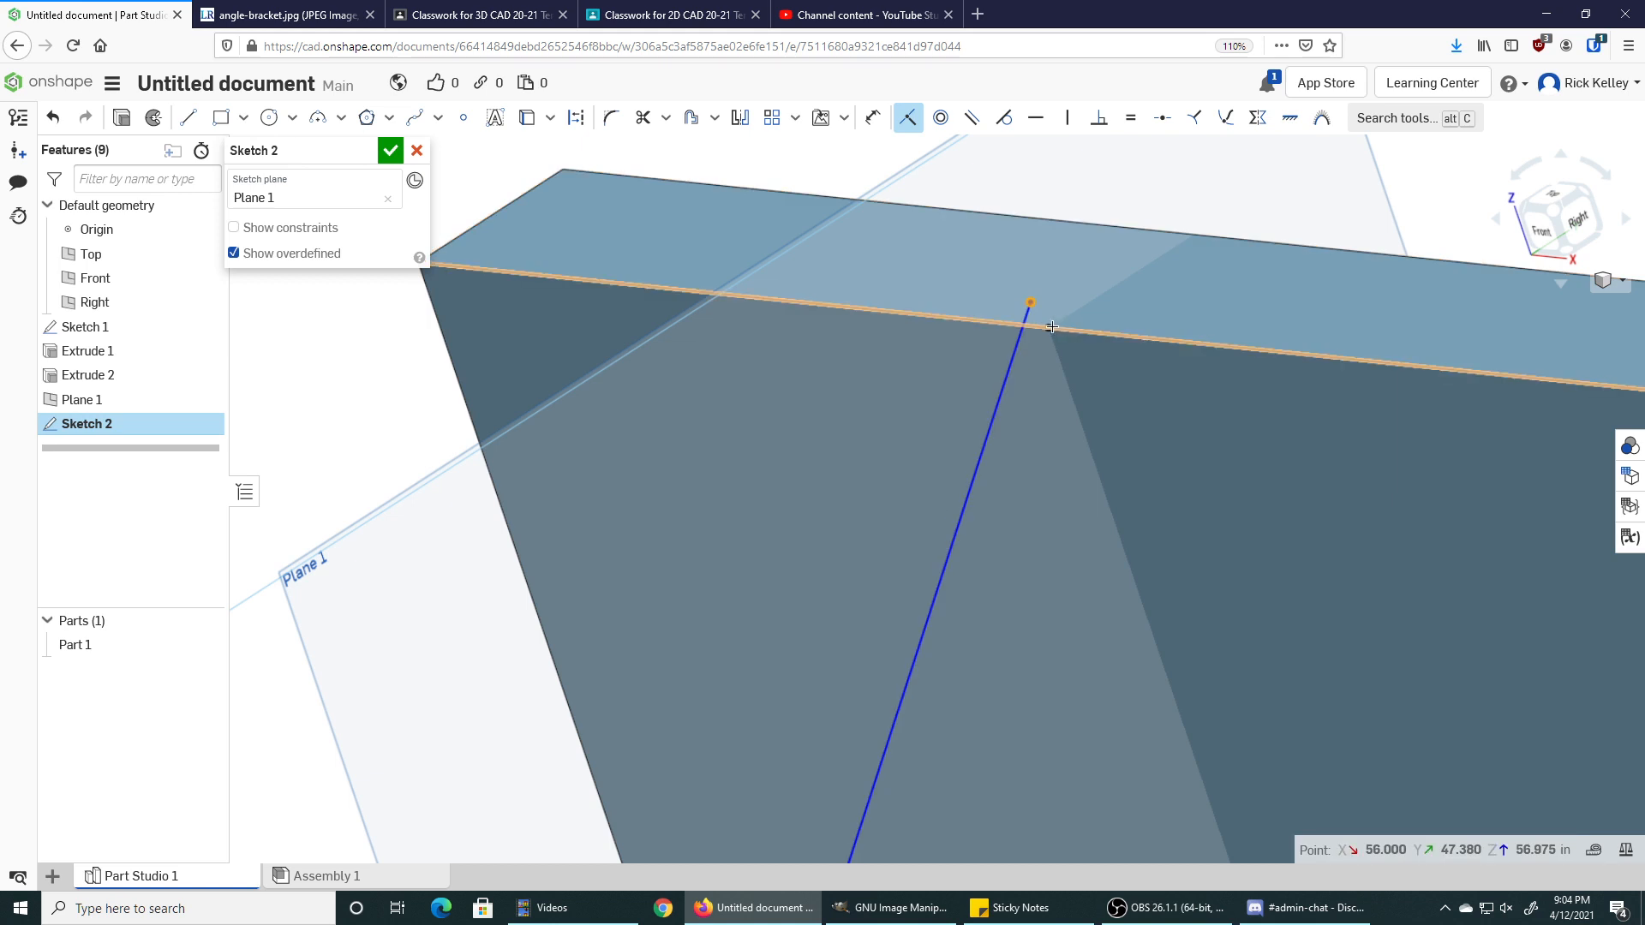
click(1048, 326)
scroll(973, 349, down, 5)
middle_drag(924, 350, 888, 141)
middle_drag(846, 578, 838, 490)
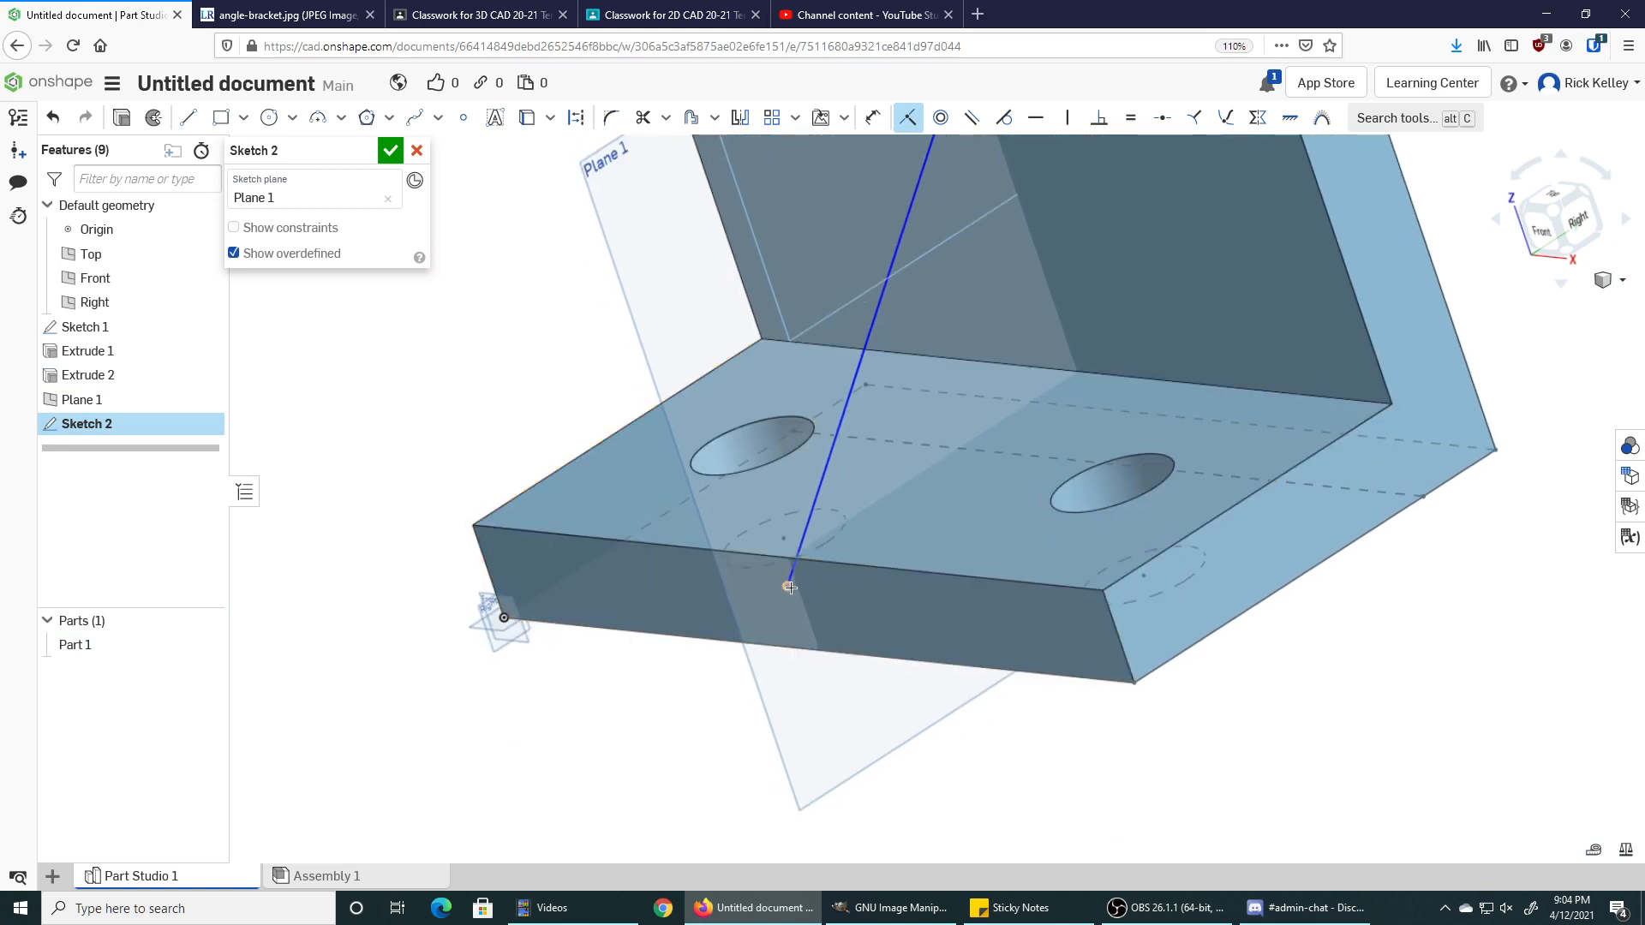
scroll(792, 556, up, 6)
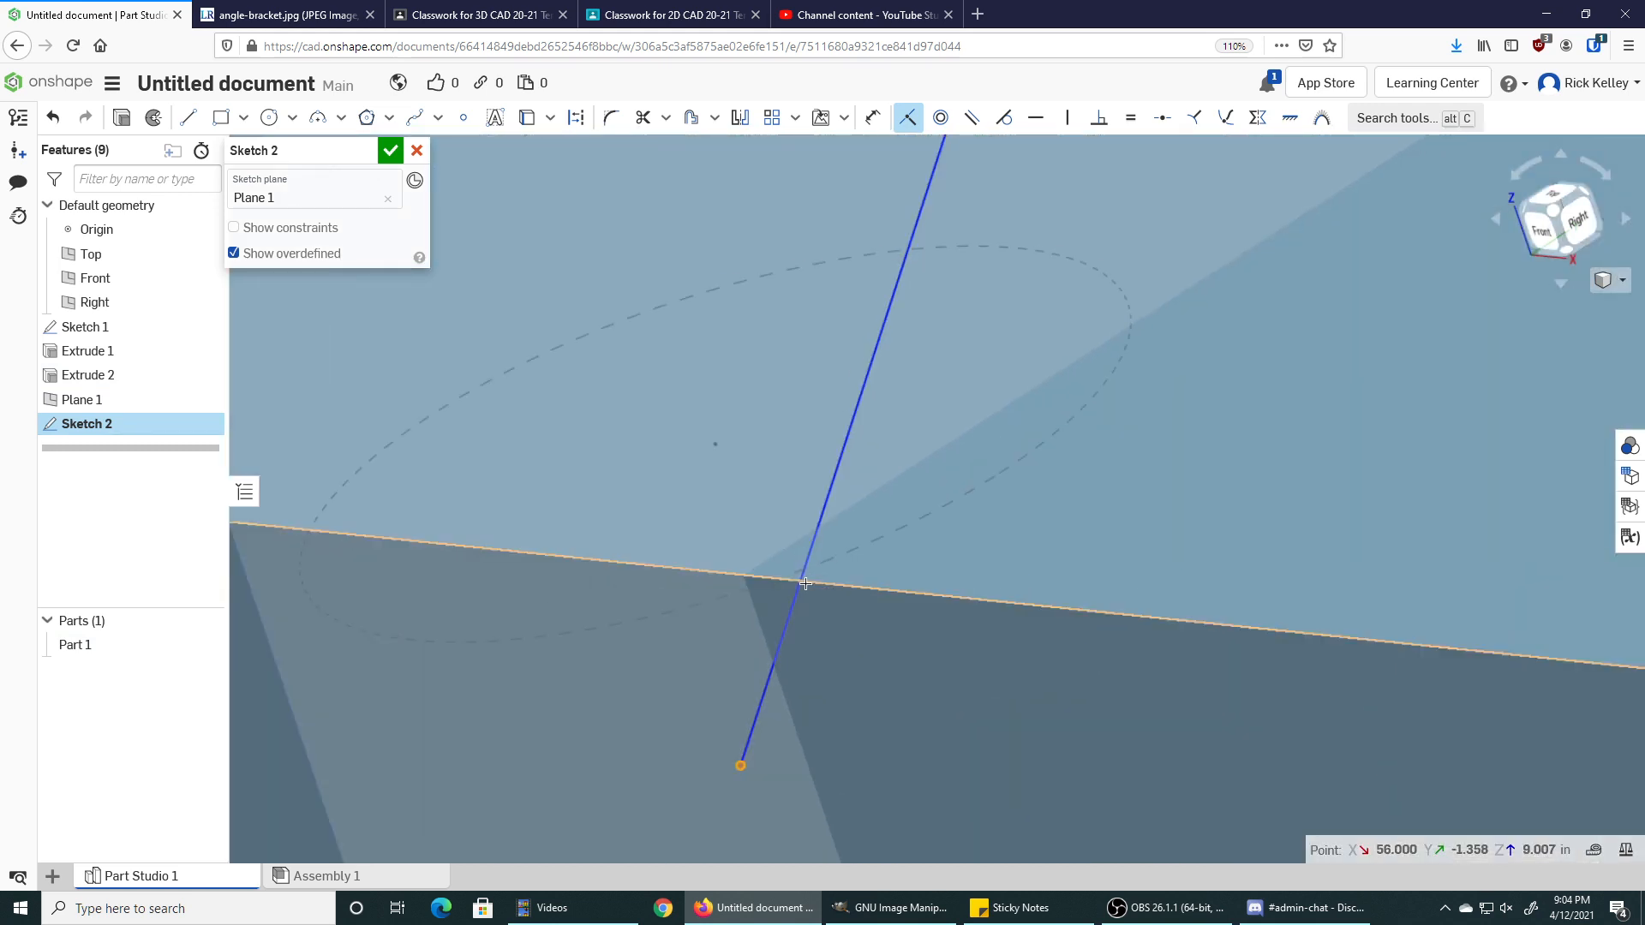
click(743, 573)
scroll(704, 540, down, 6)
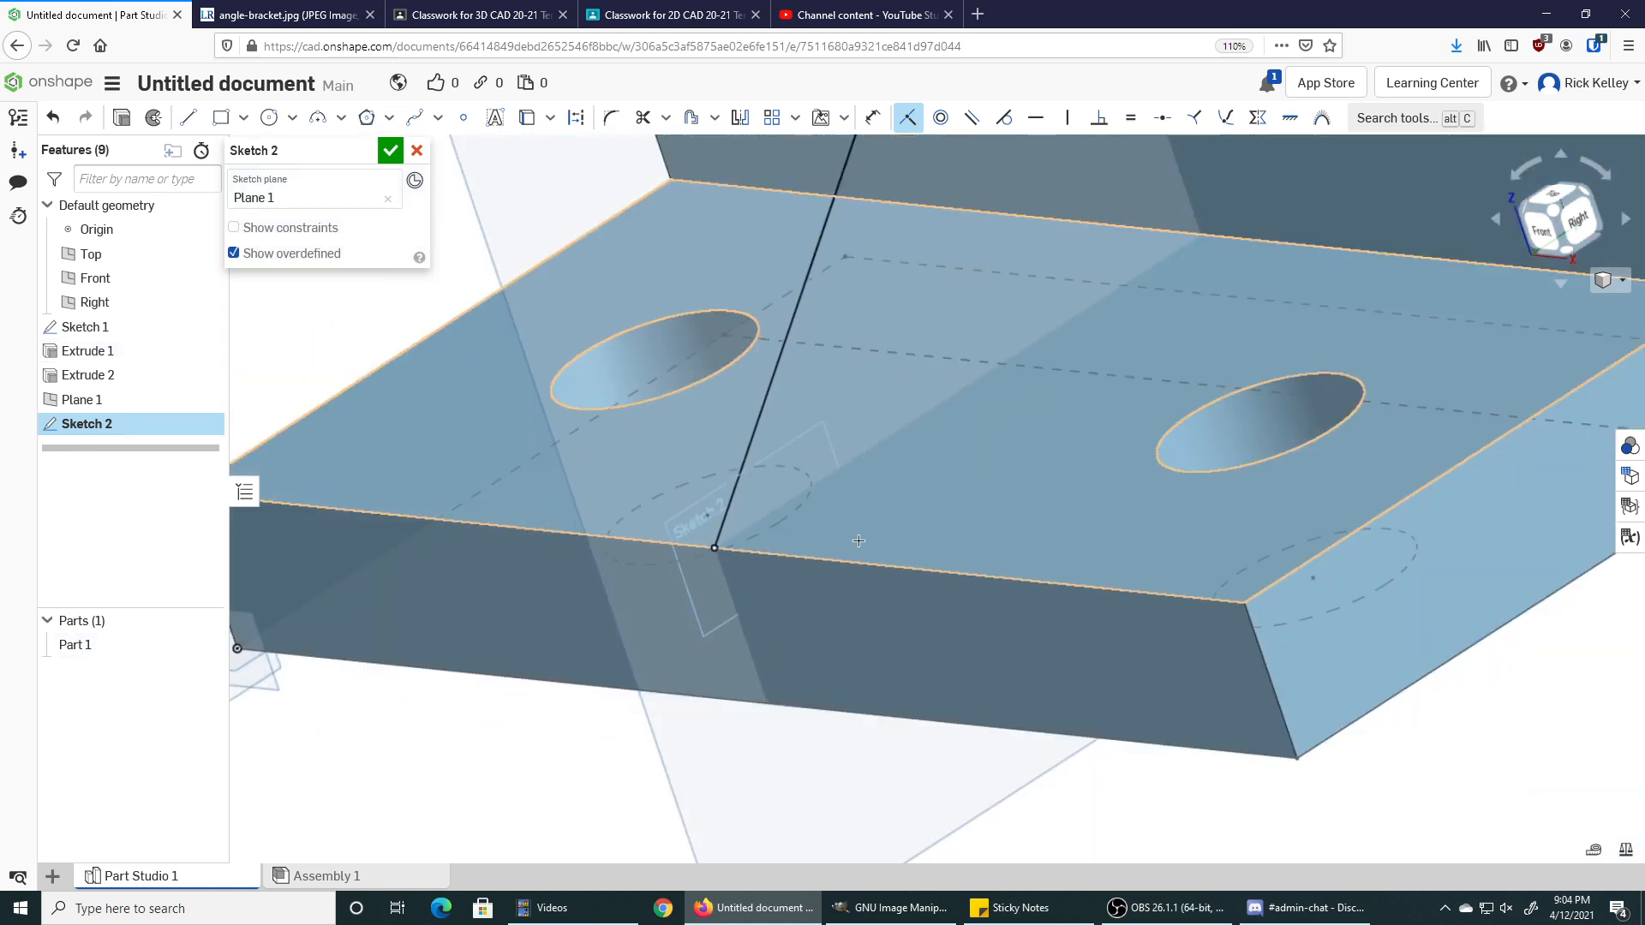
scroll(858, 541, down, 5)
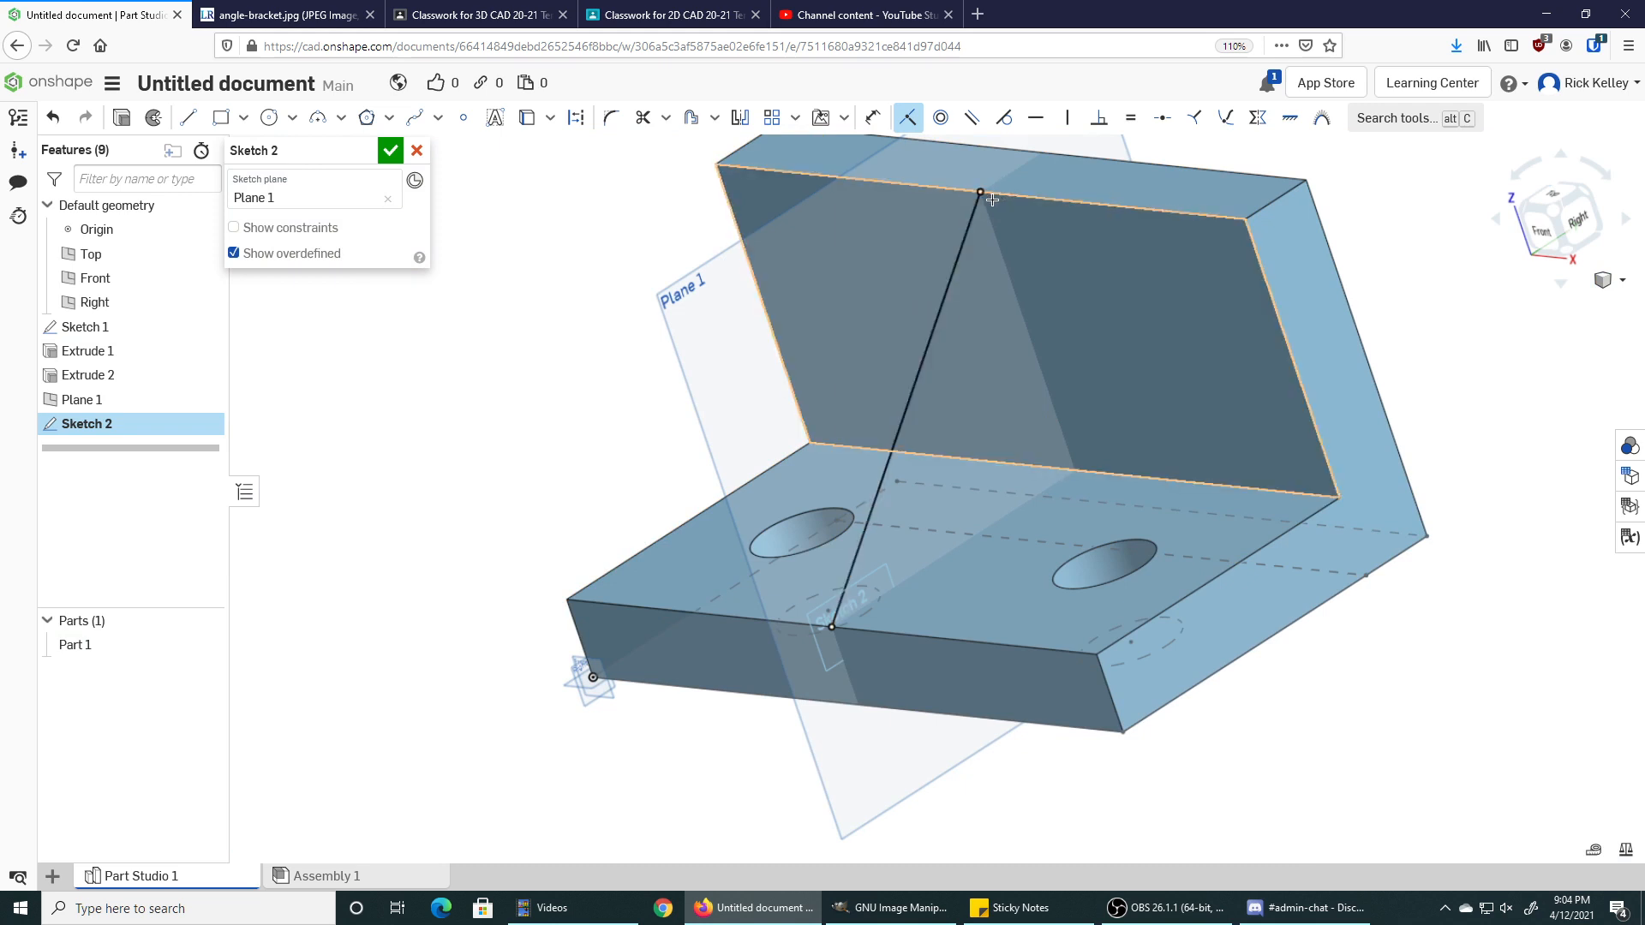
Sketch a vertical line about 38 in down from the diagonal's upper end and a line about 48 in long to its lower end.
key(l)
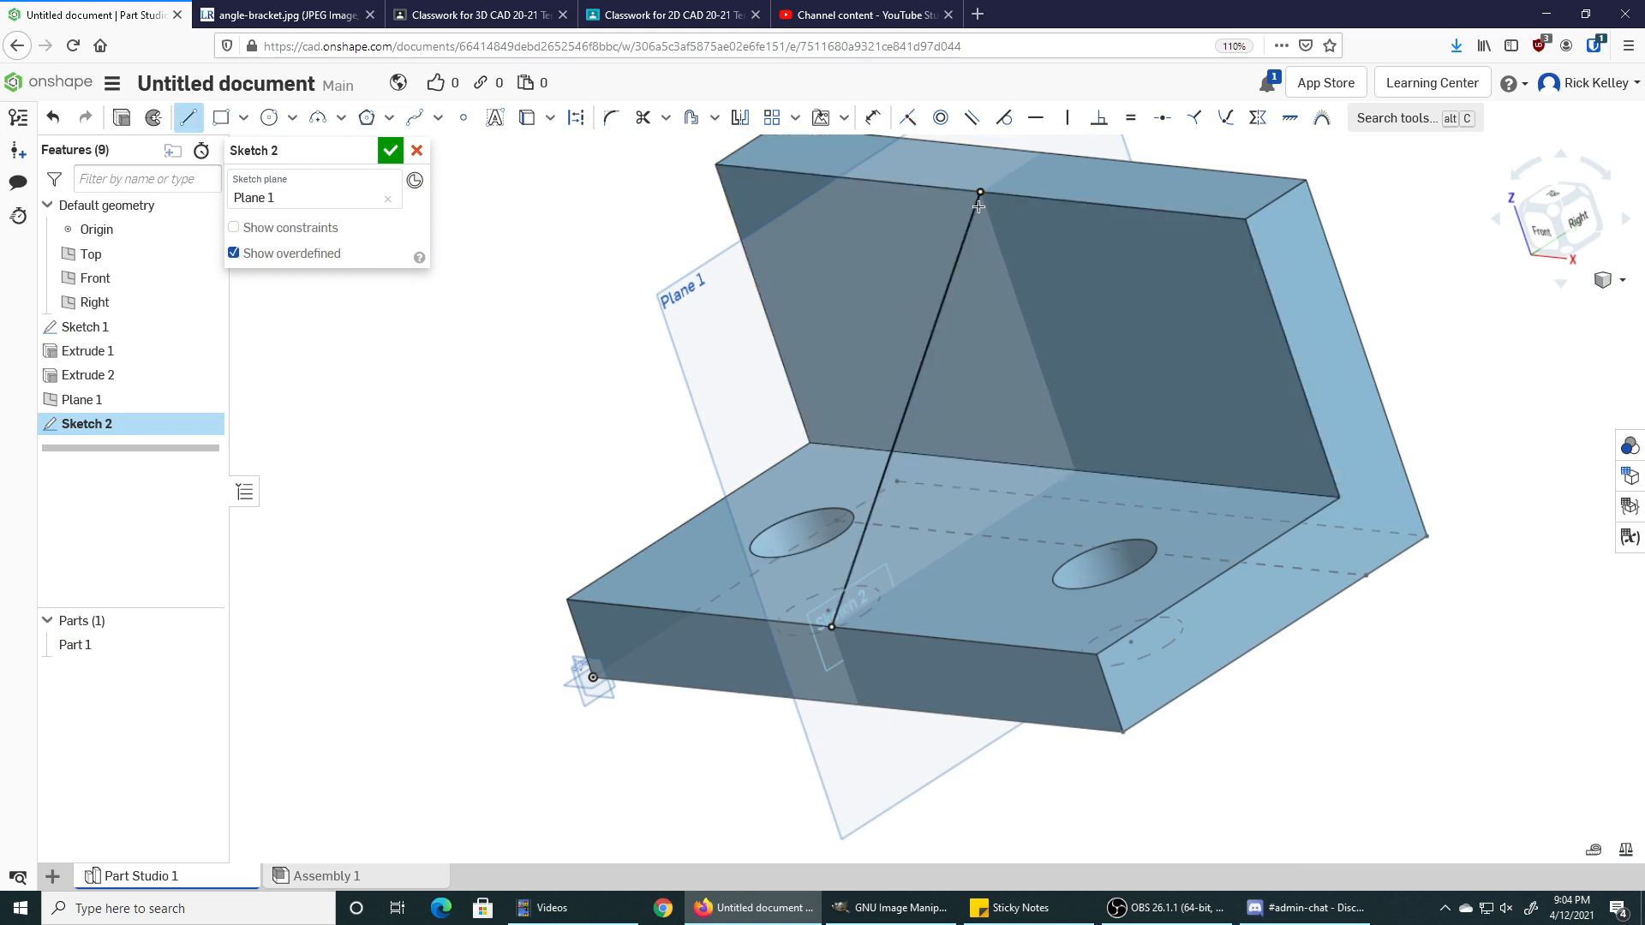
click(980, 192)
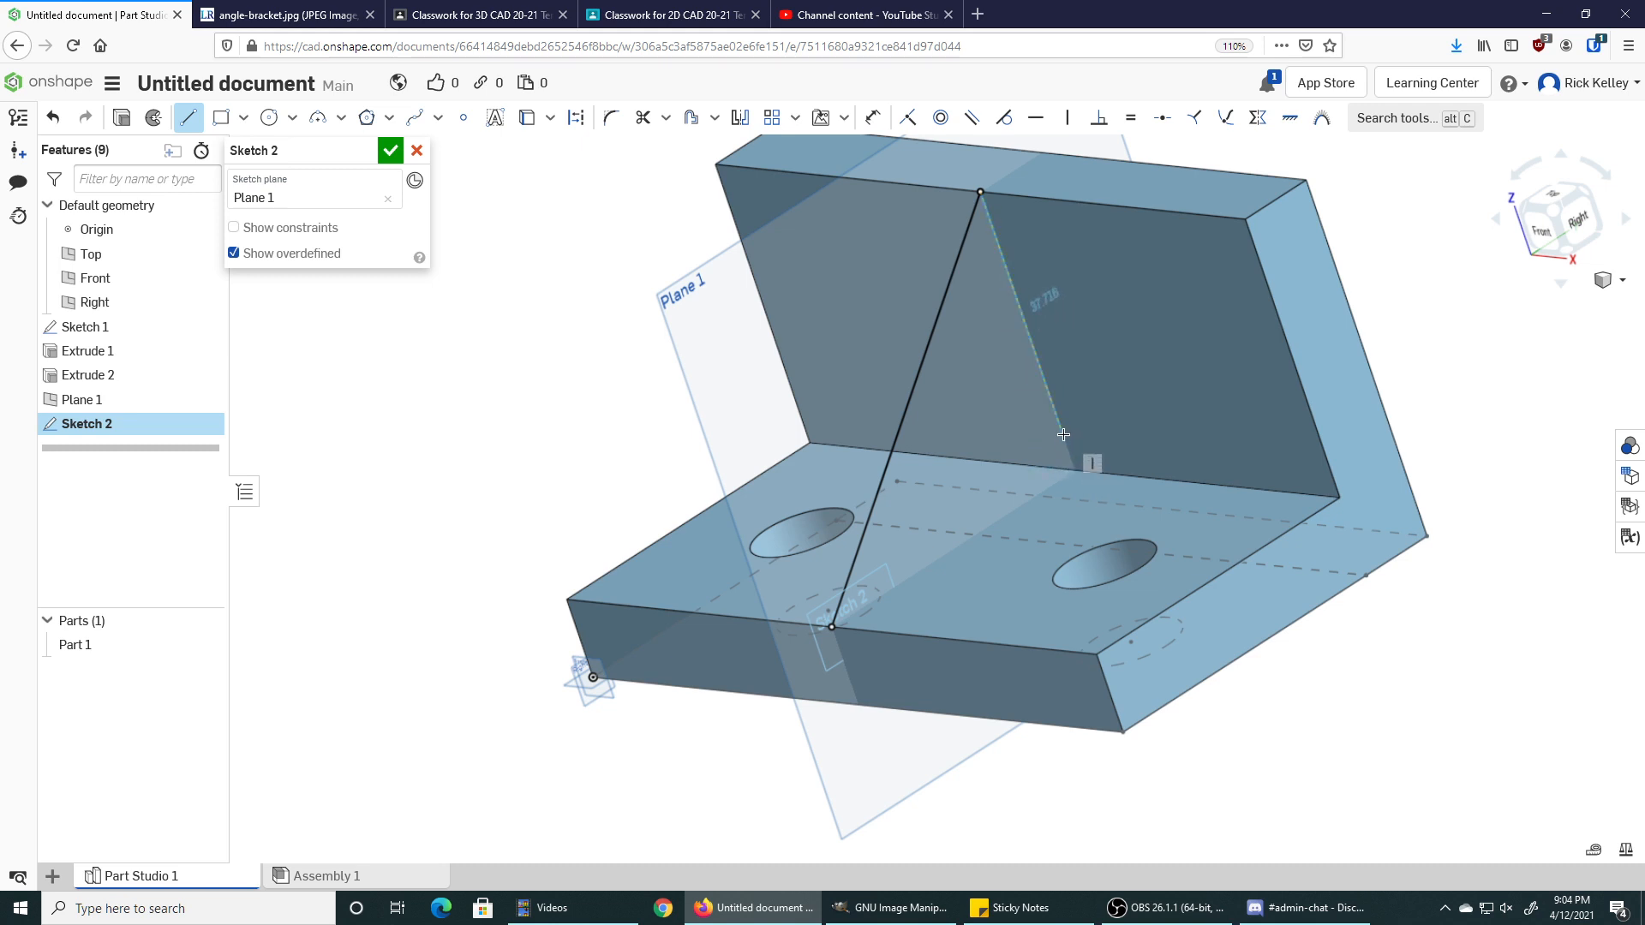
click(1065, 437)
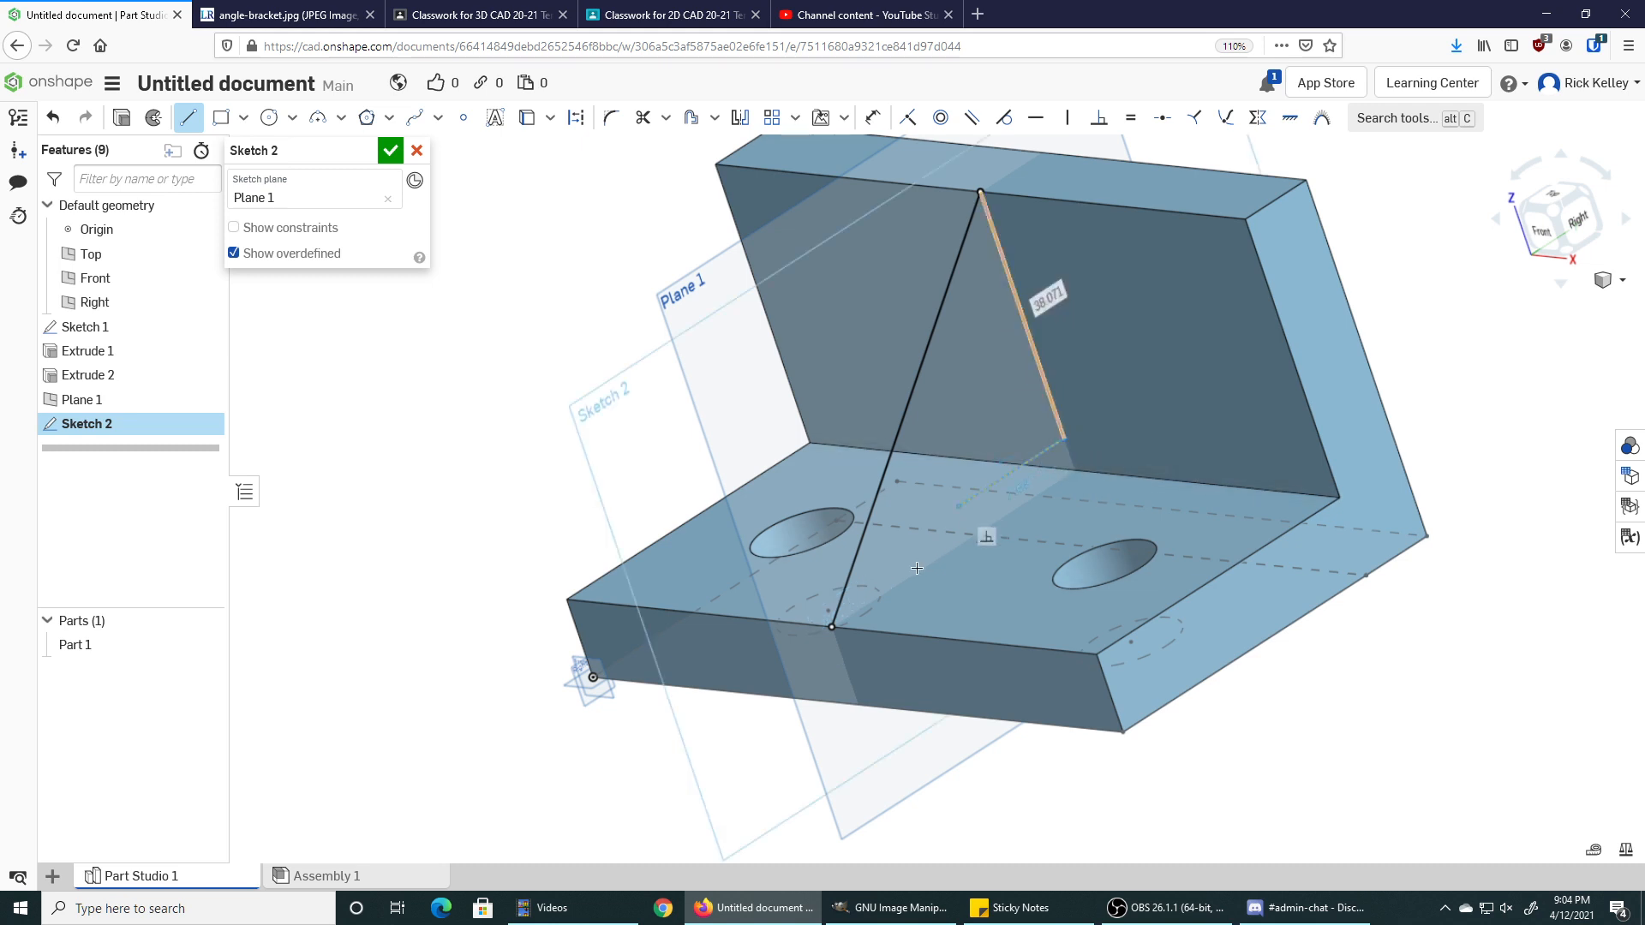
click(831, 628)
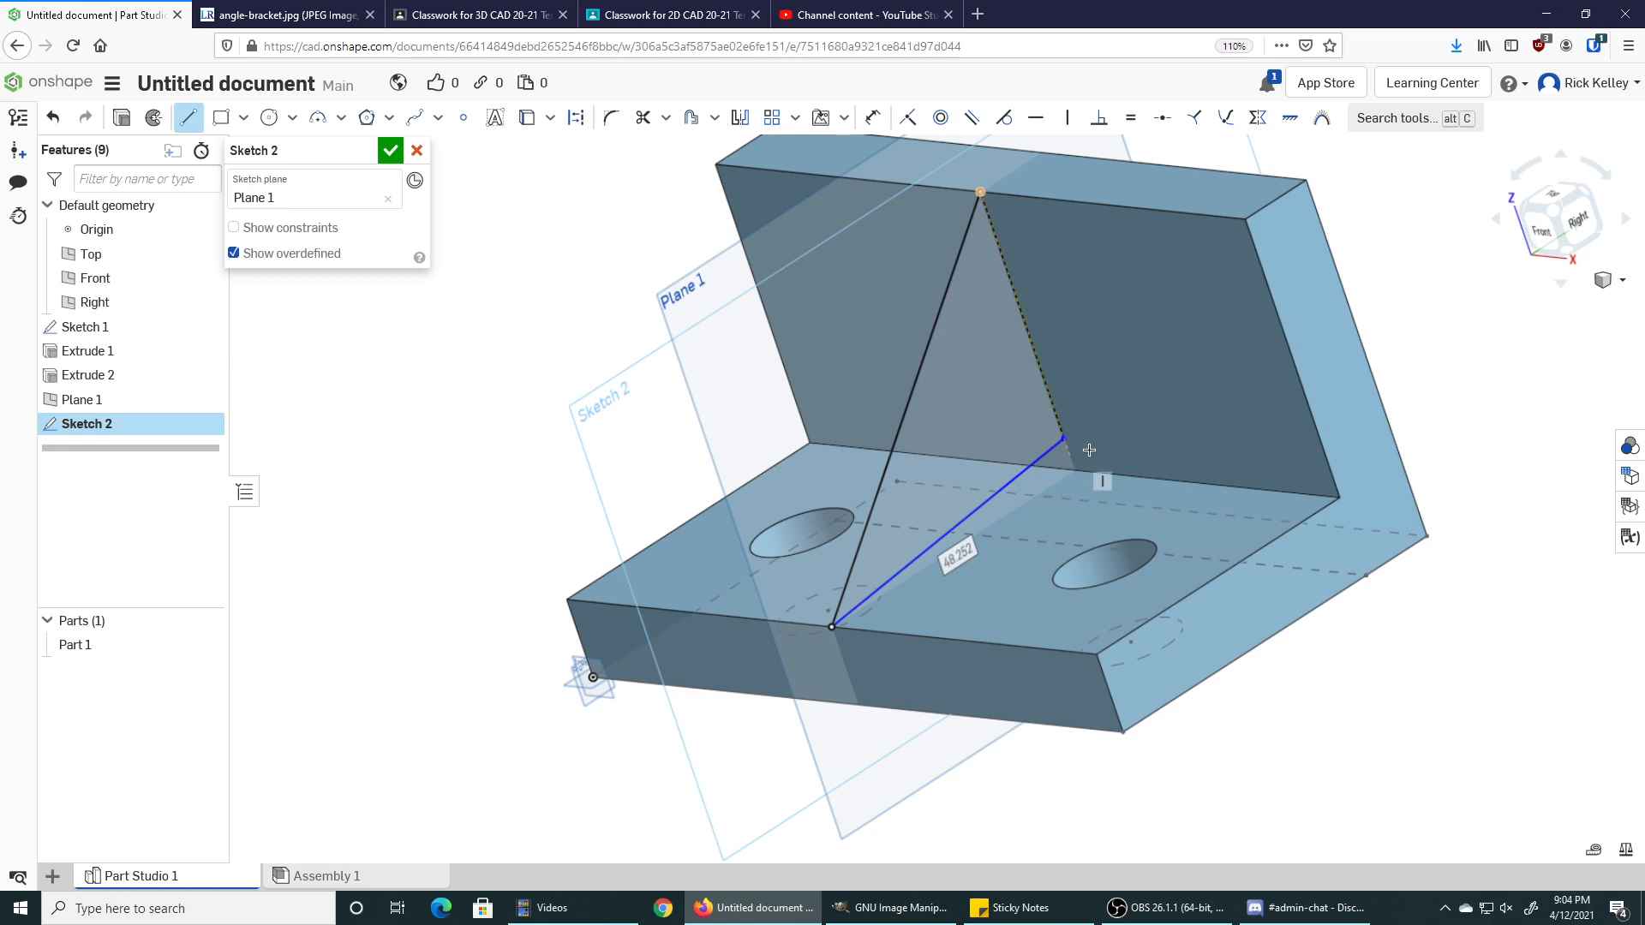
Make the triangle's rear corner coincident with the inner edge where wall and base meet, and finish the sketch.
scroll(1079, 436, up, 5)
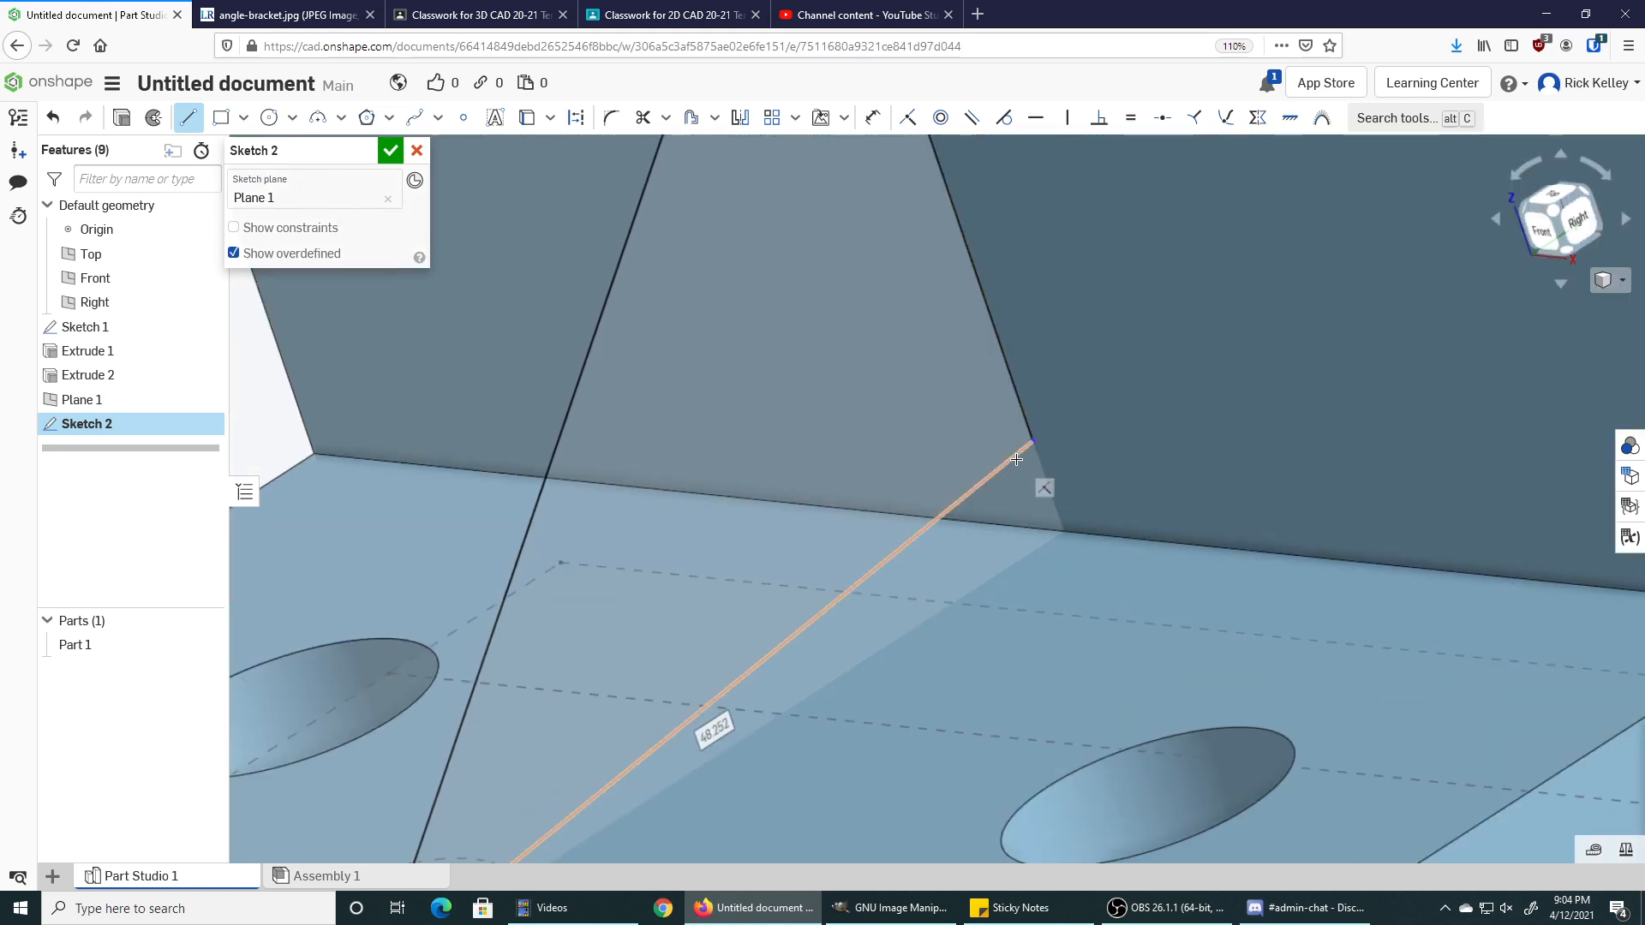
click(908, 117)
click(1032, 442)
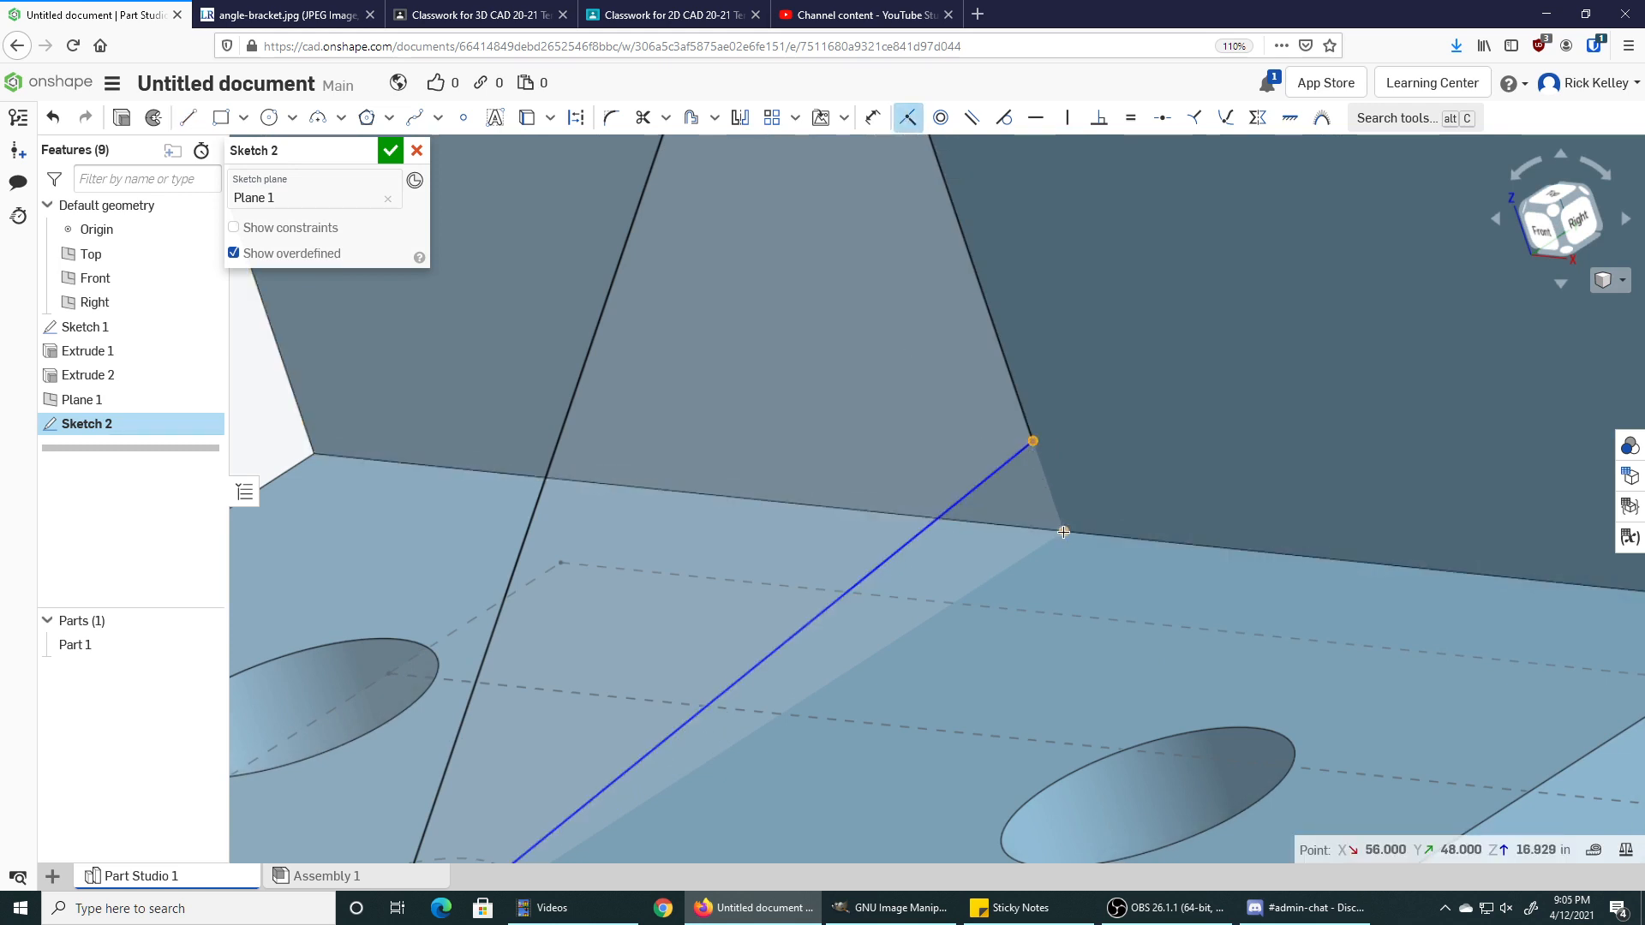
click(1131, 538)
scroll(985, 508, down, 5)
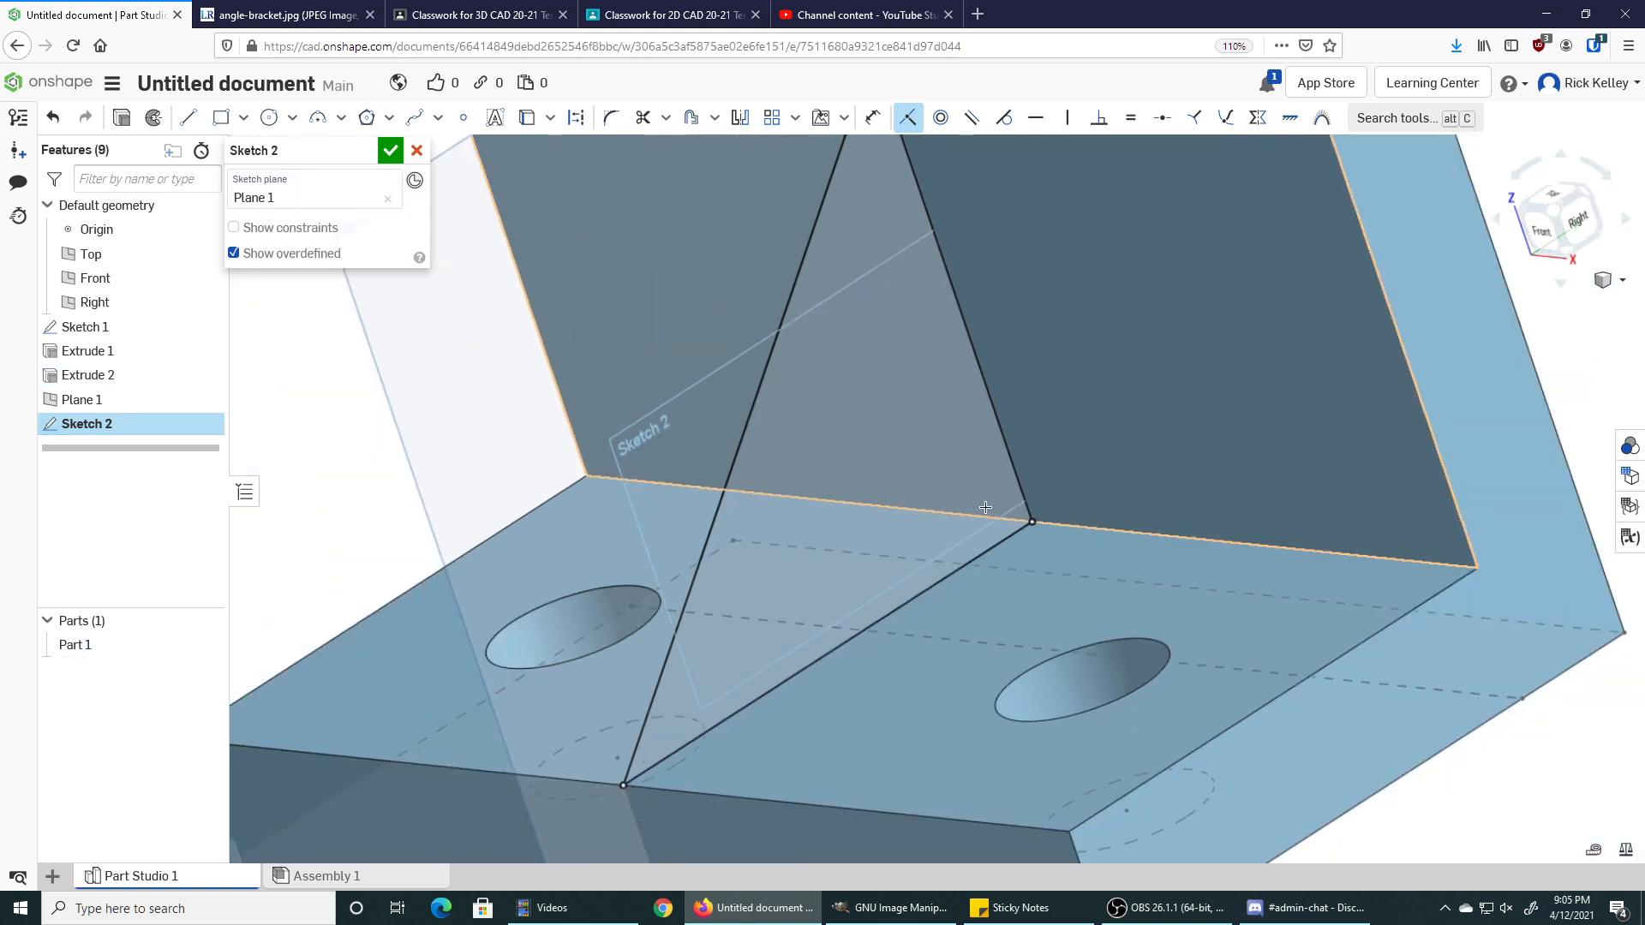
scroll(985, 507, down, 3)
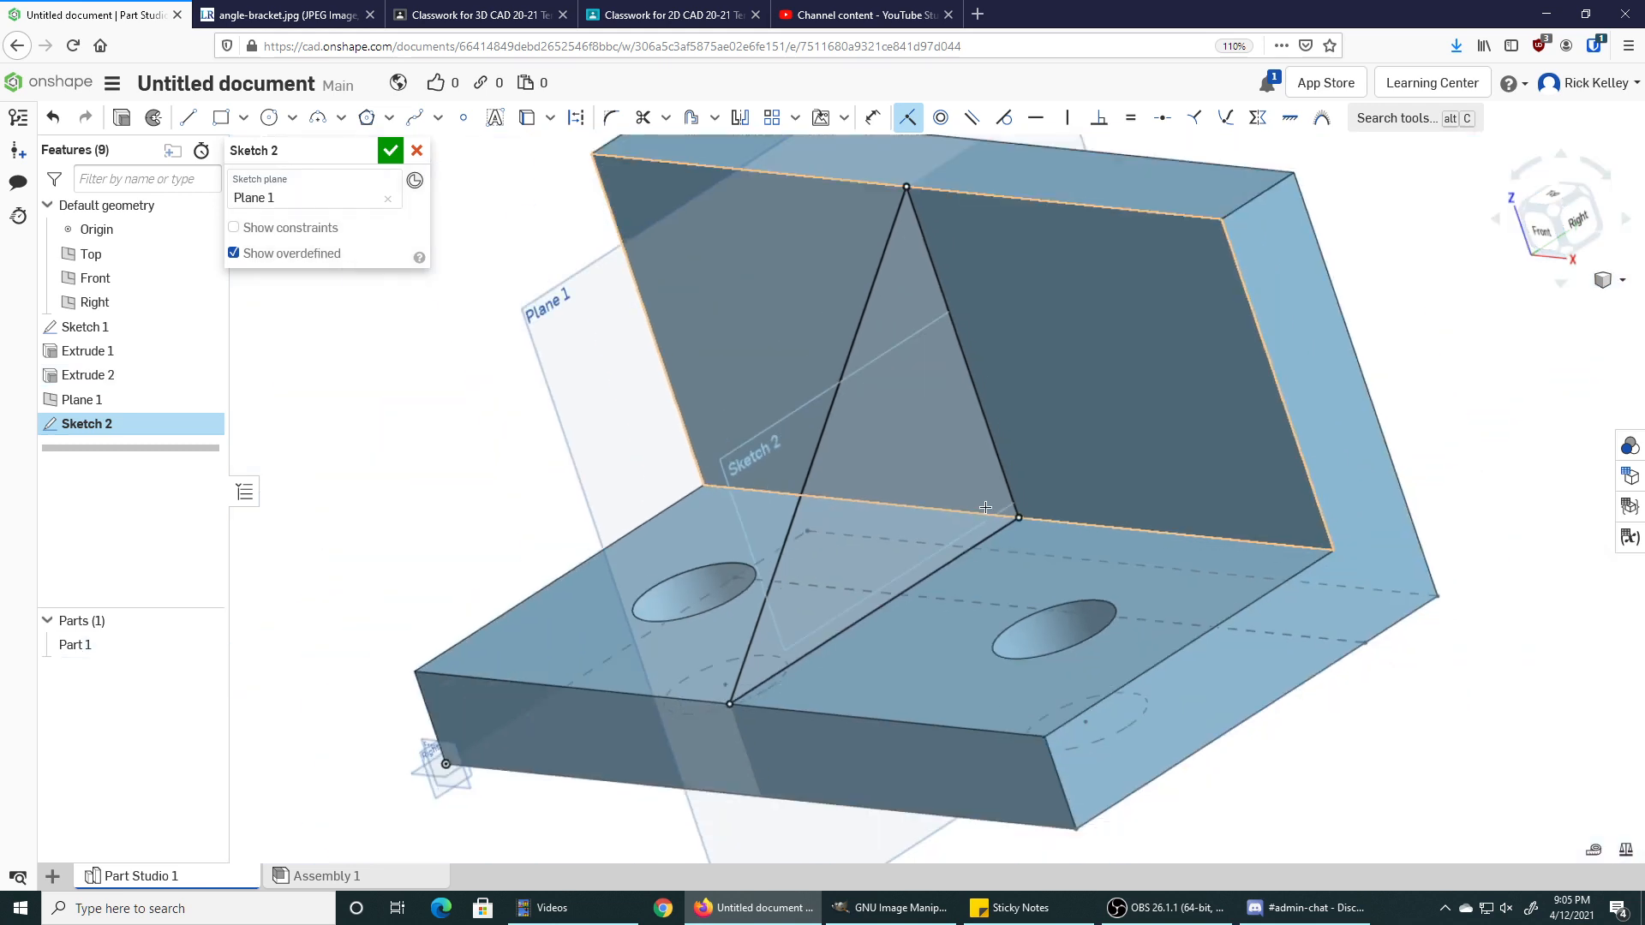
click(390, 152)
Extrude the triangular rib sketch to a depth of 12 in, adding it to the bracket.
mouse_move(660, 433)
right_down()
mouse_move(636, 511)
mouse_move(874, 488)
mouse_move(811, 507)
right_up()
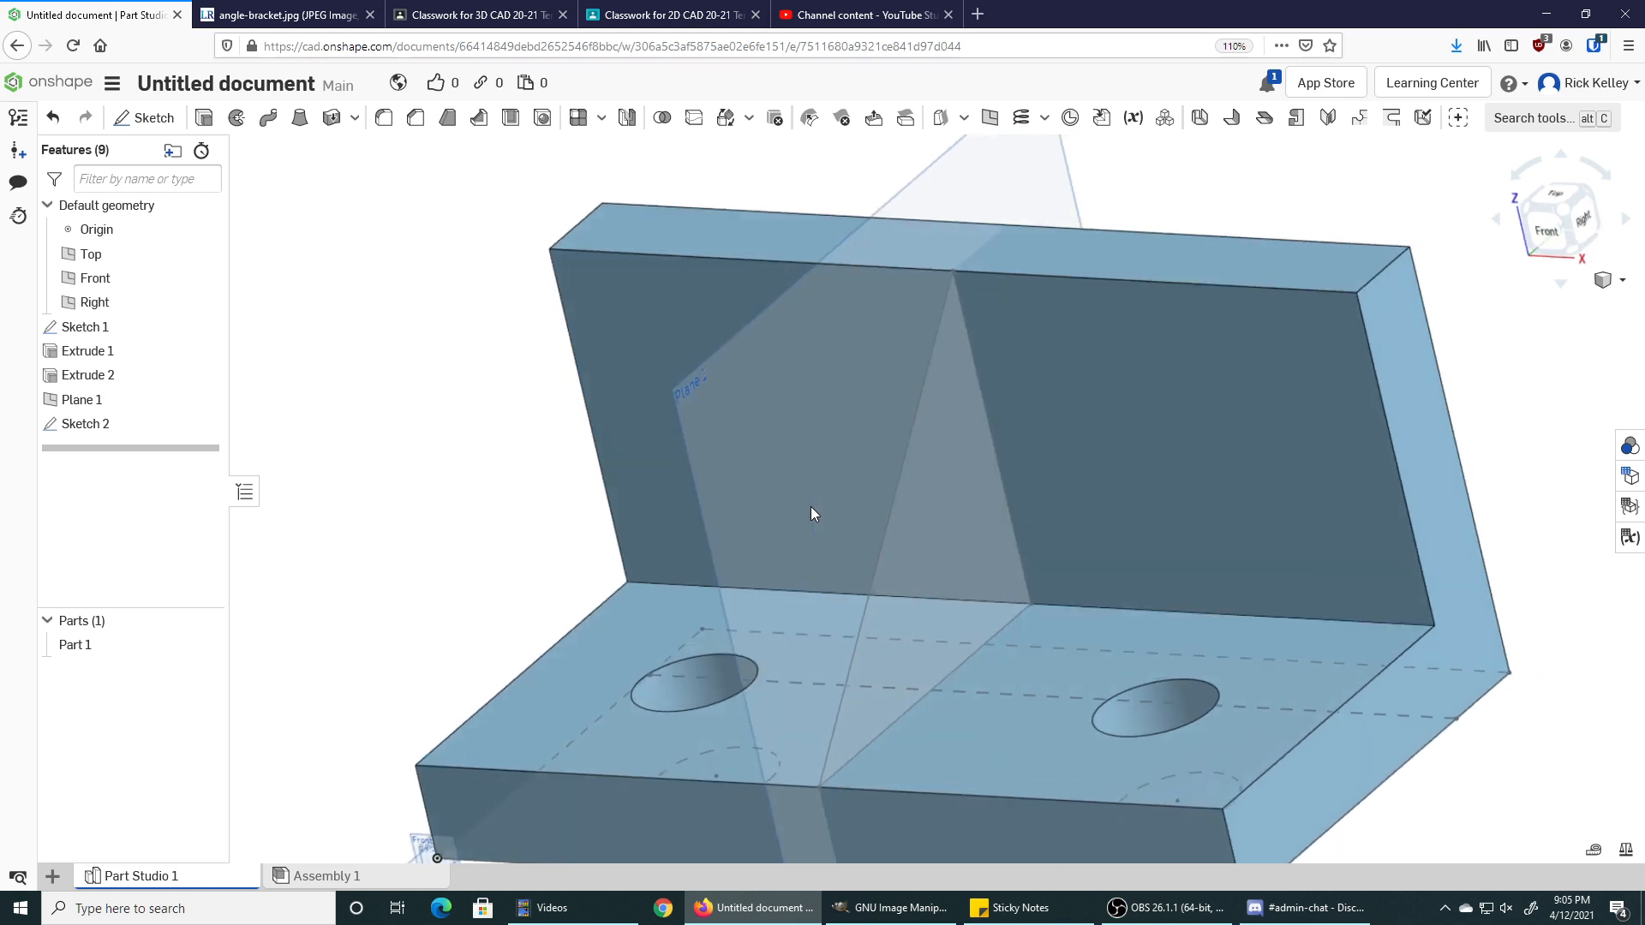
click(199, 126)
mouse_move(823, 598)
right_down()
mouse_move(744, 596)
mouse_move(839, 589)
mouse_move(826, 592)
right_up()
click(692, 573)
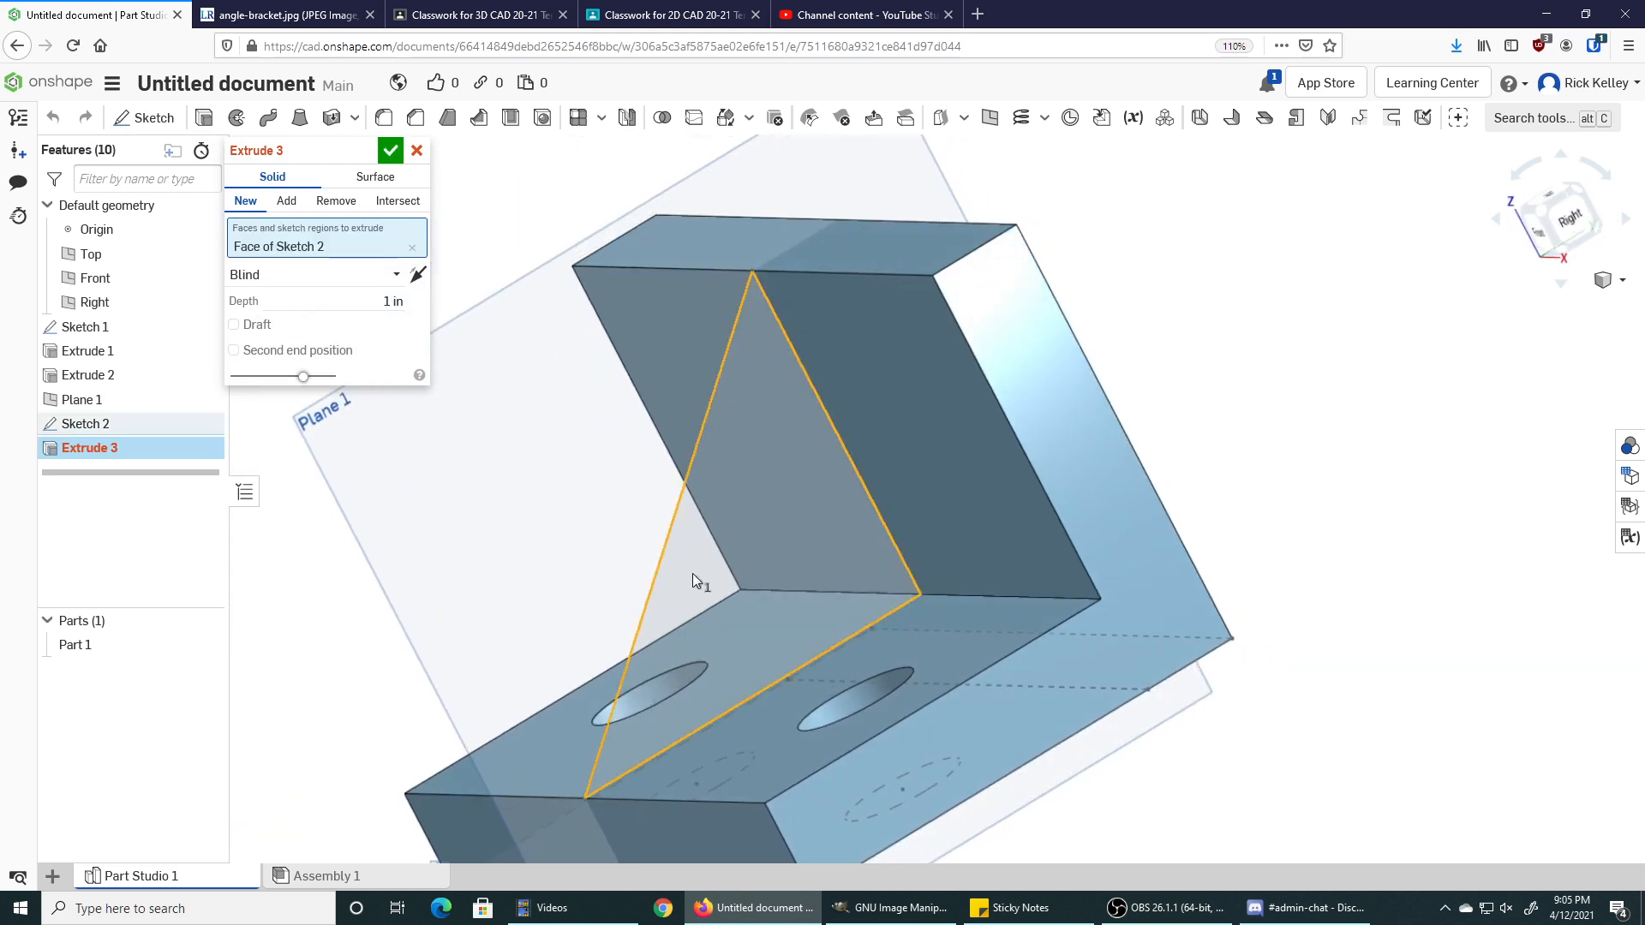
click(358, 302)
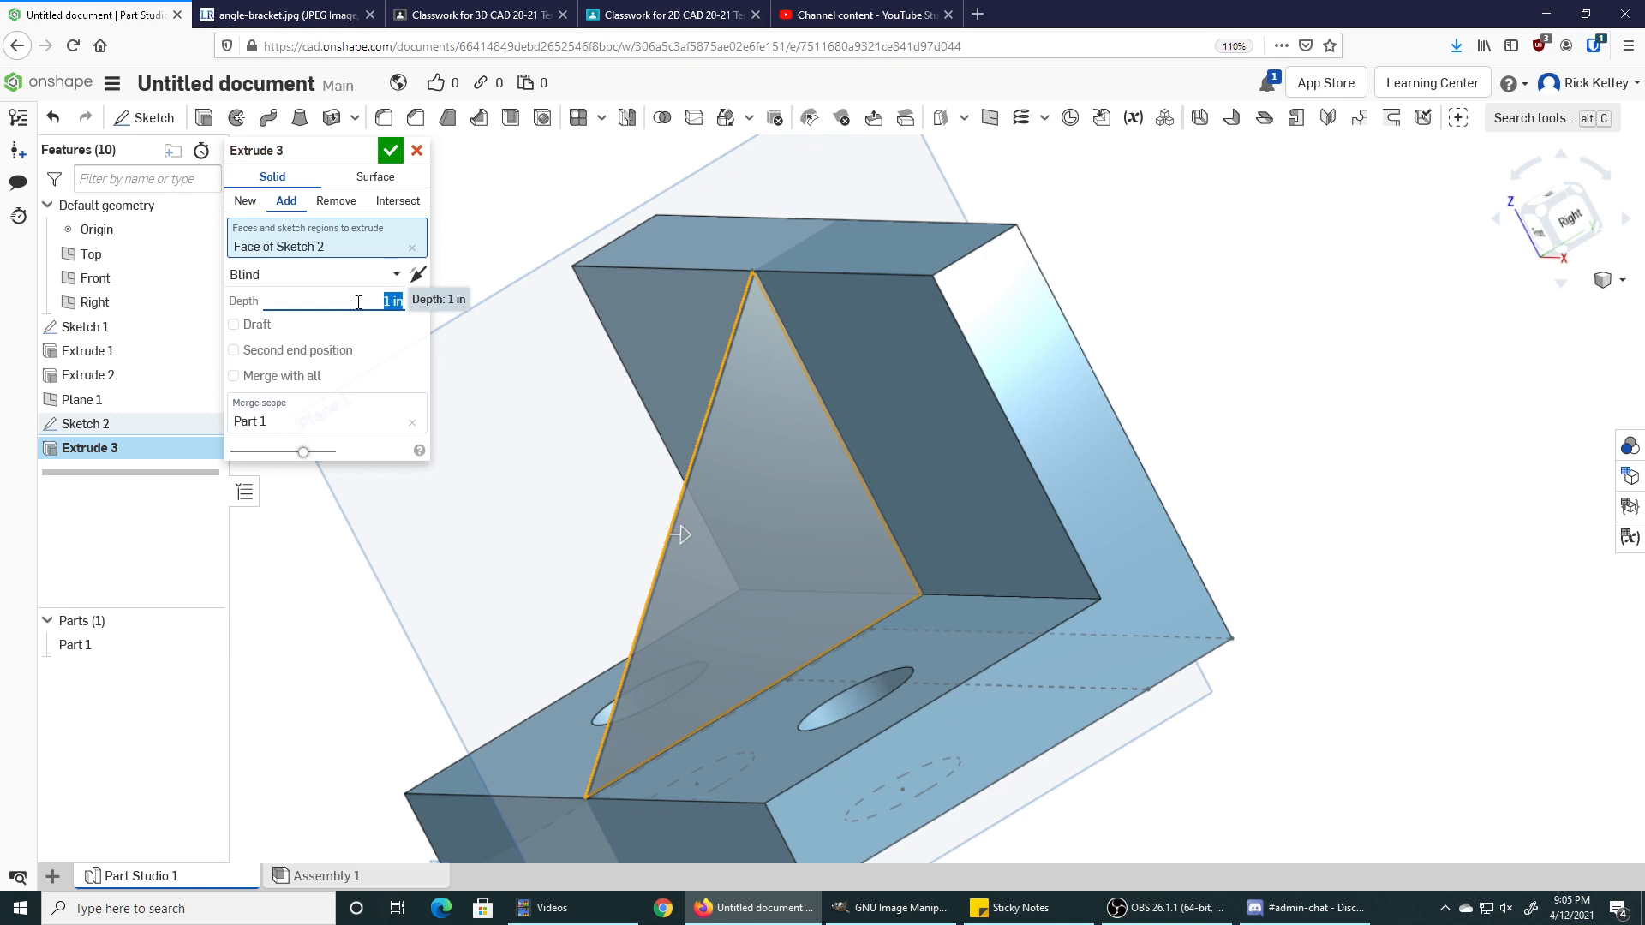
text(12)
key(Return)
scroll(626, 315, down, 5)
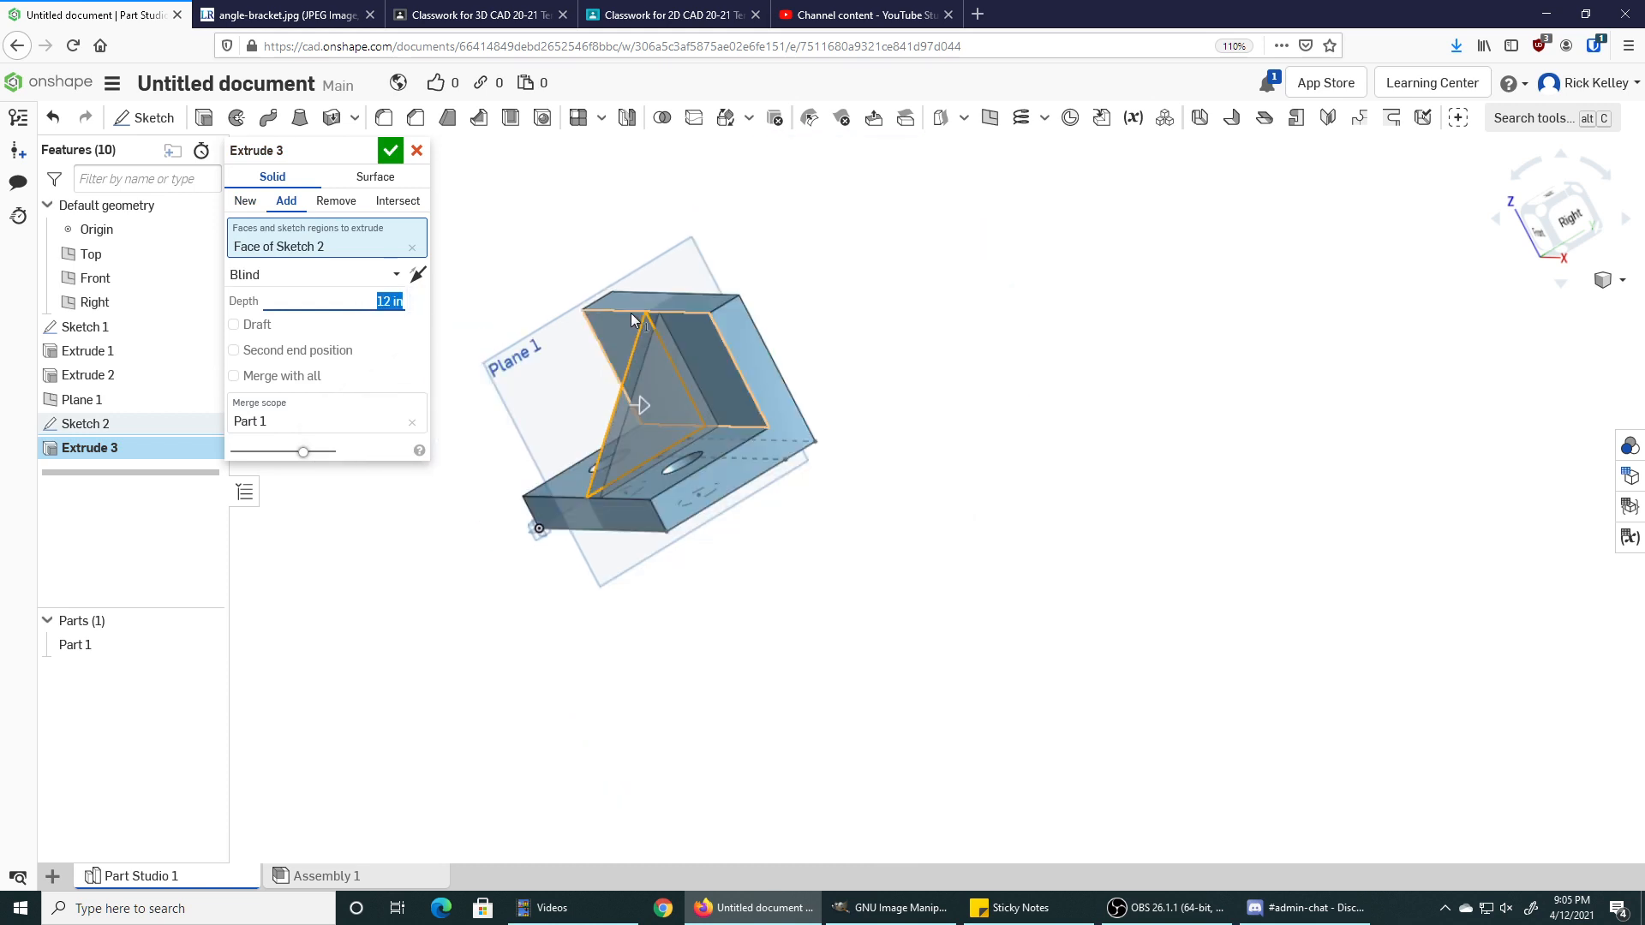
Make the rib extrusion symmetric about its sketch plane and finish the feature.
right_drag(685, 281, 878, 353)
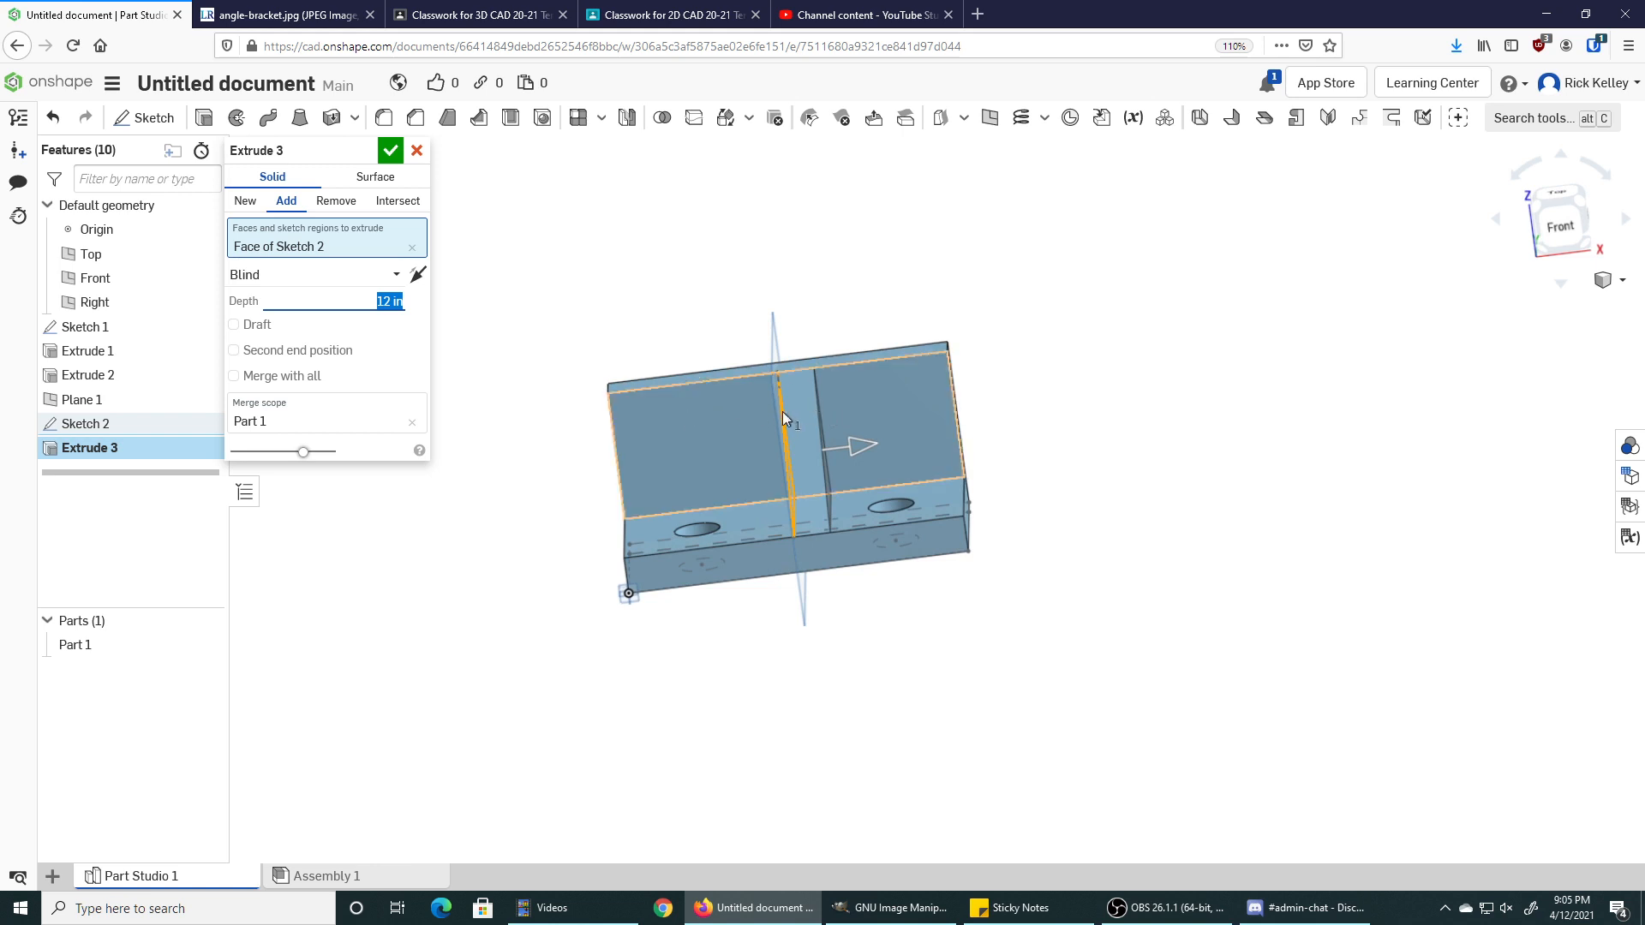
mouse_move(792, 336)
right_down()
mouse_move(837, 330)
mouse_move(798, 335)
right_up()
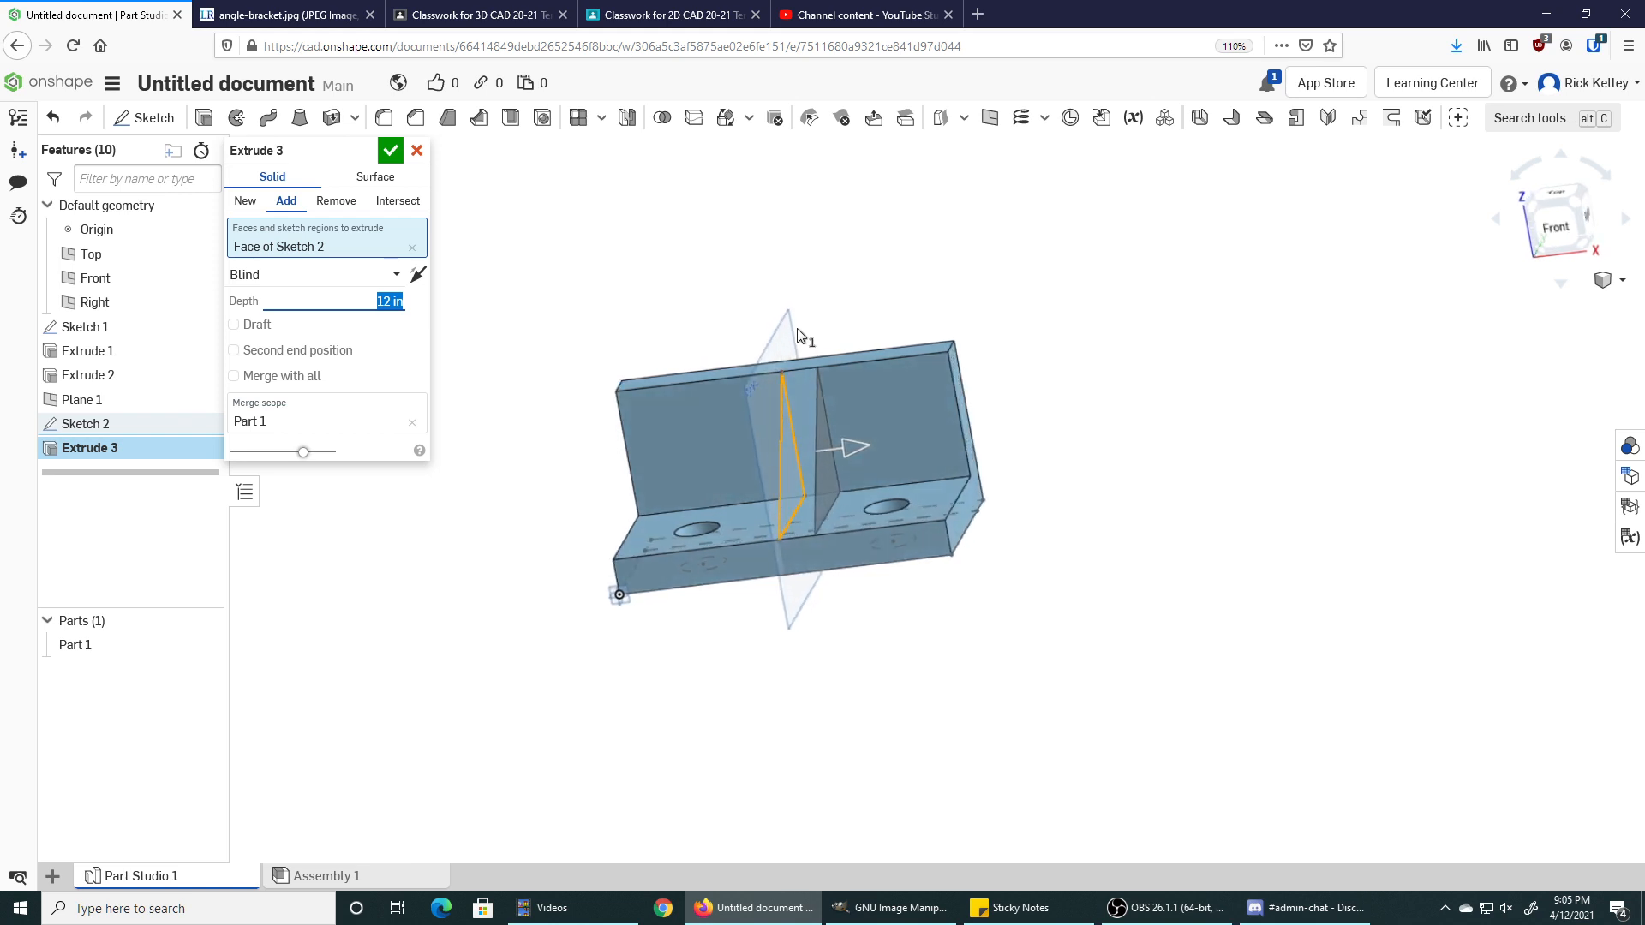
click(263, 276)
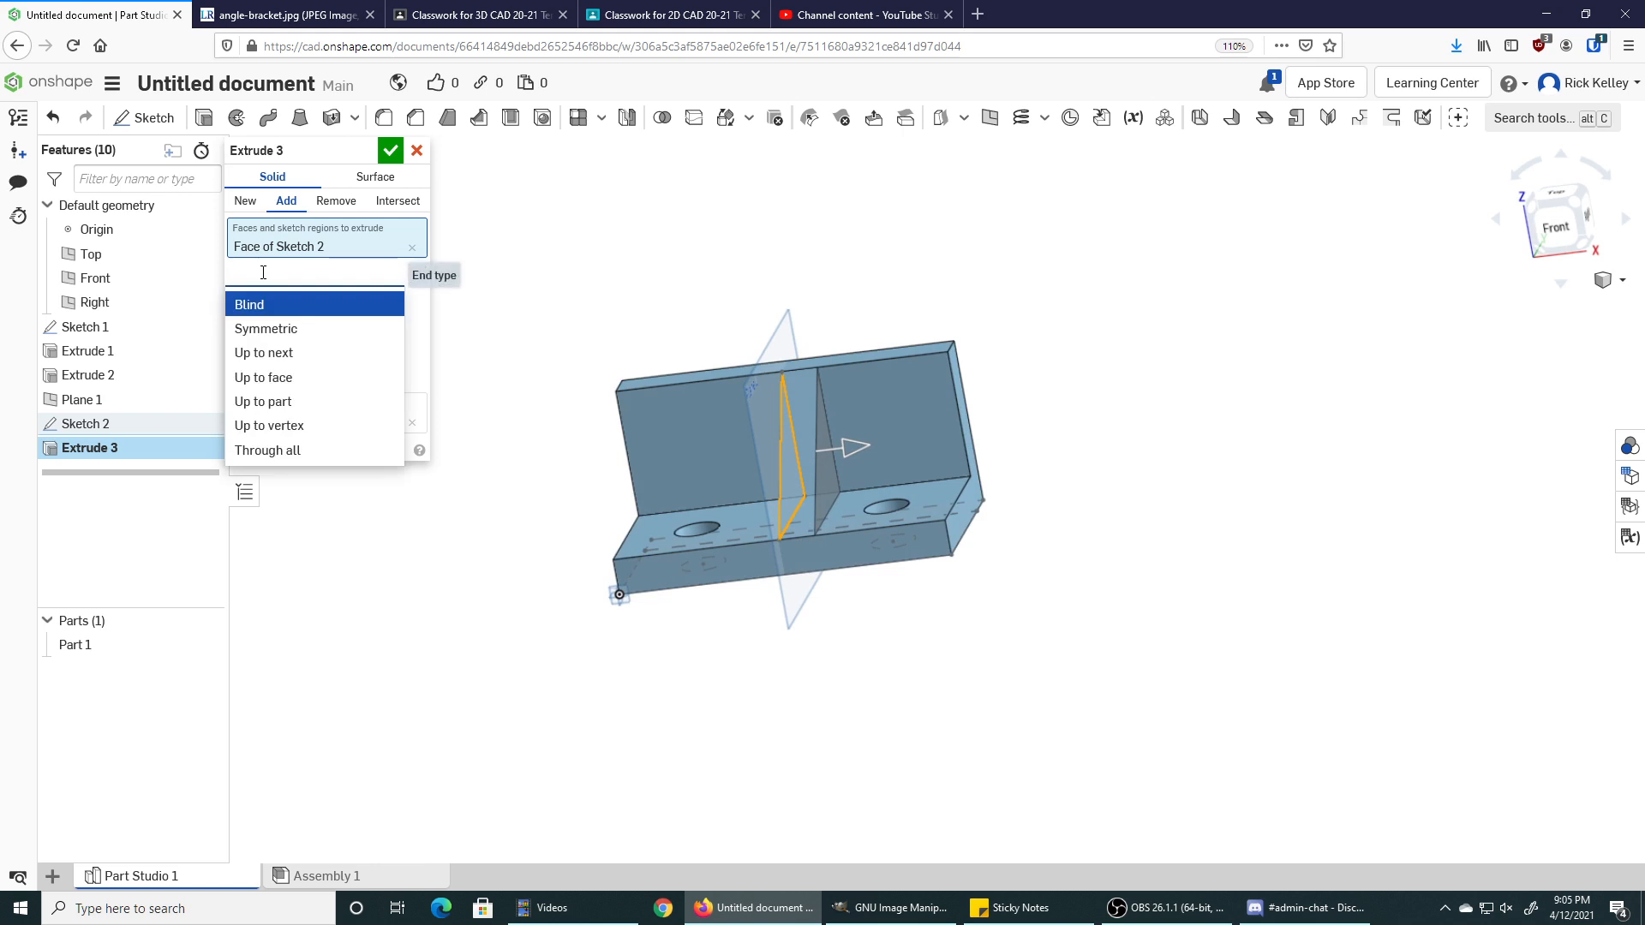
click(280, 337)
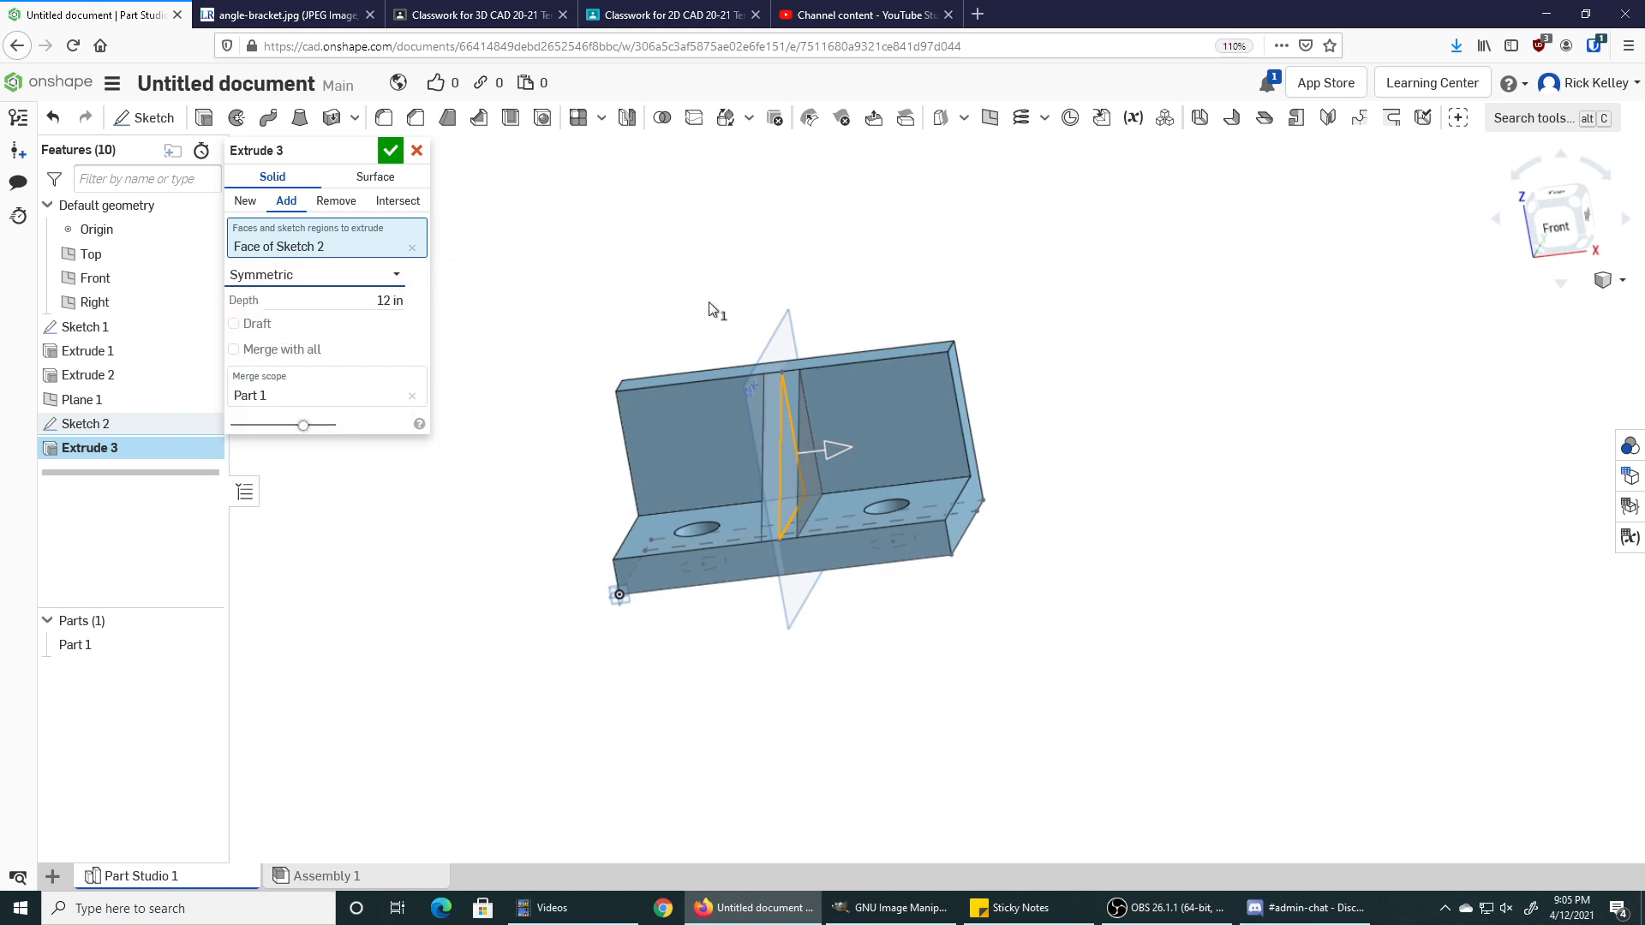
right_drag(790, 289, 789, 295)
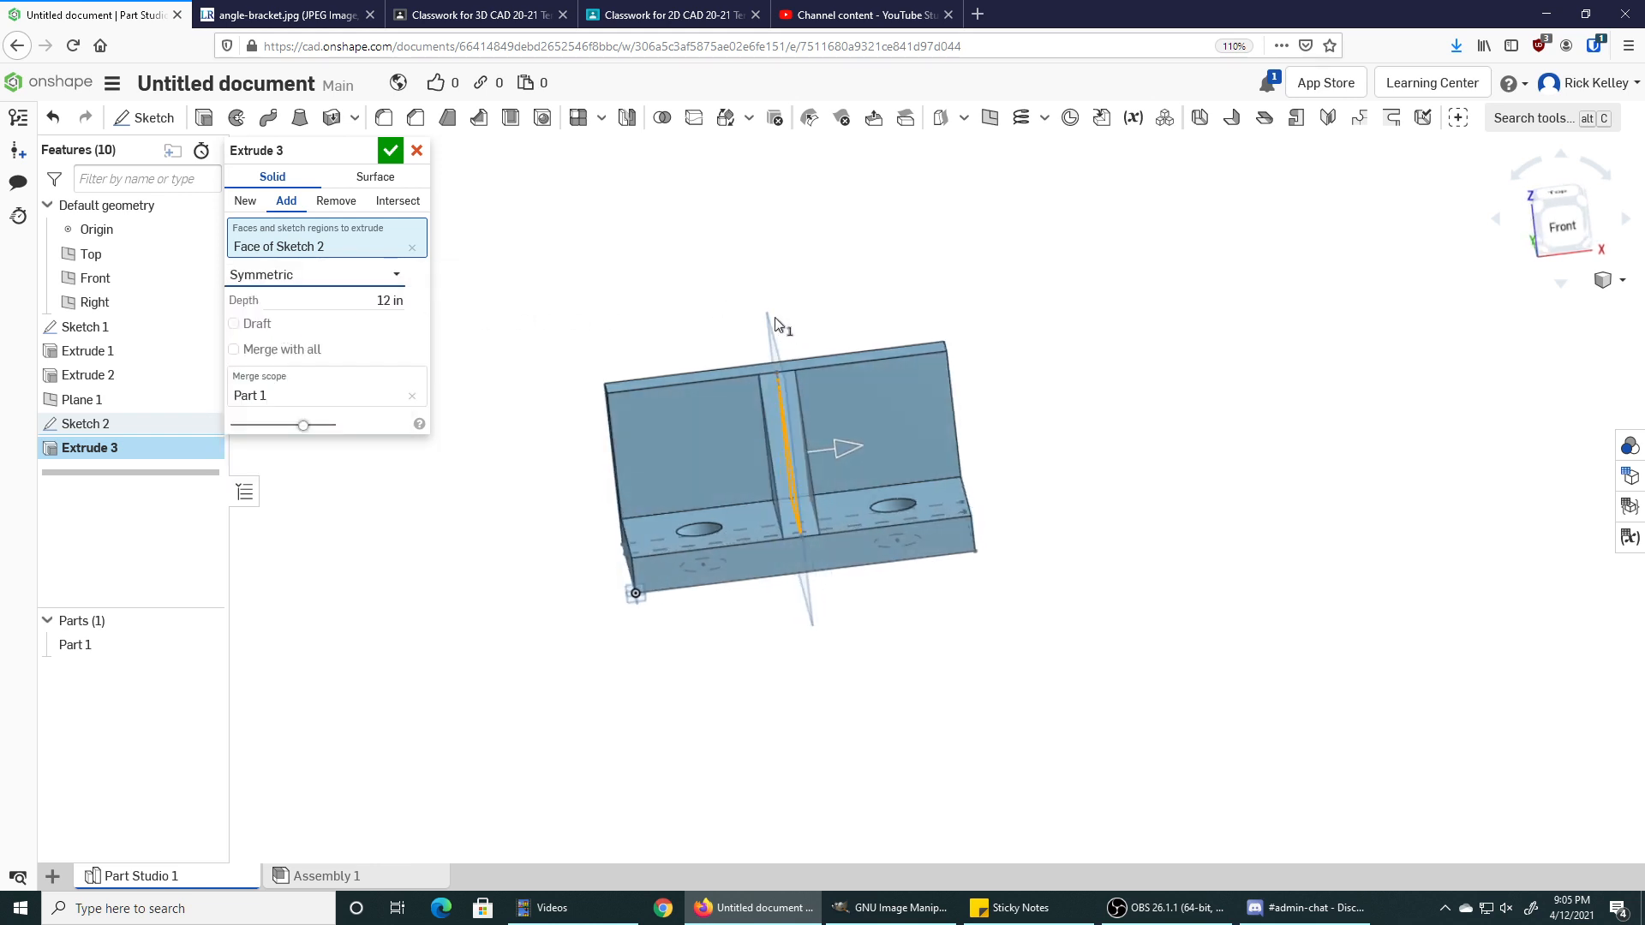
scroll(773, 363, up, 5)
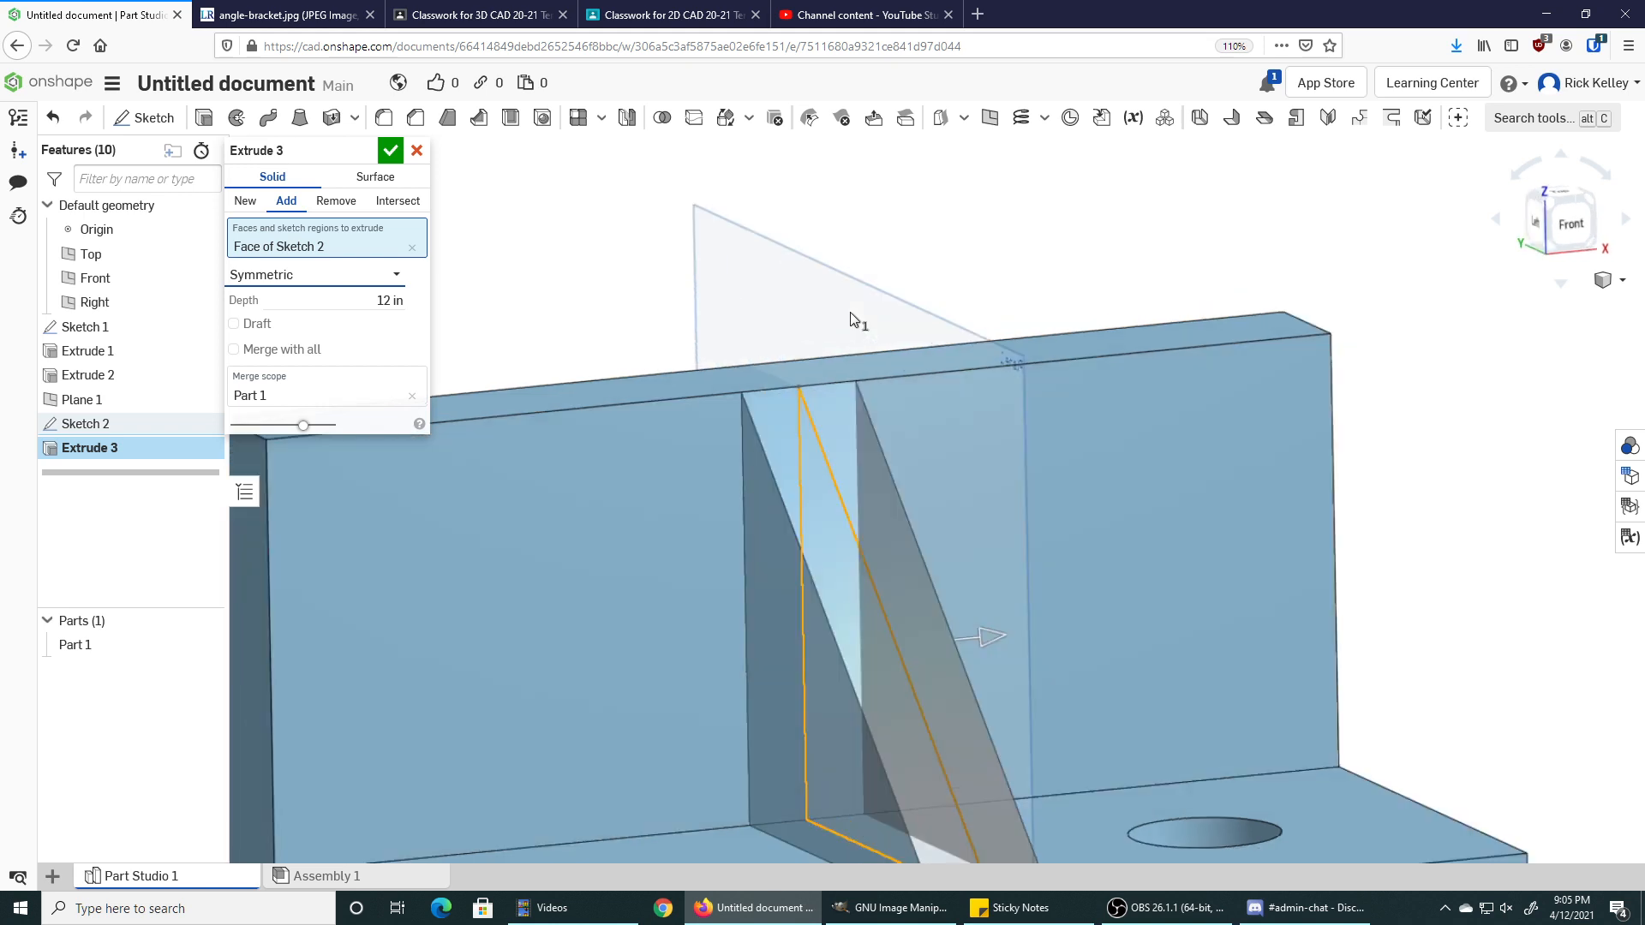
right_drag(849, 313, 783, 330)
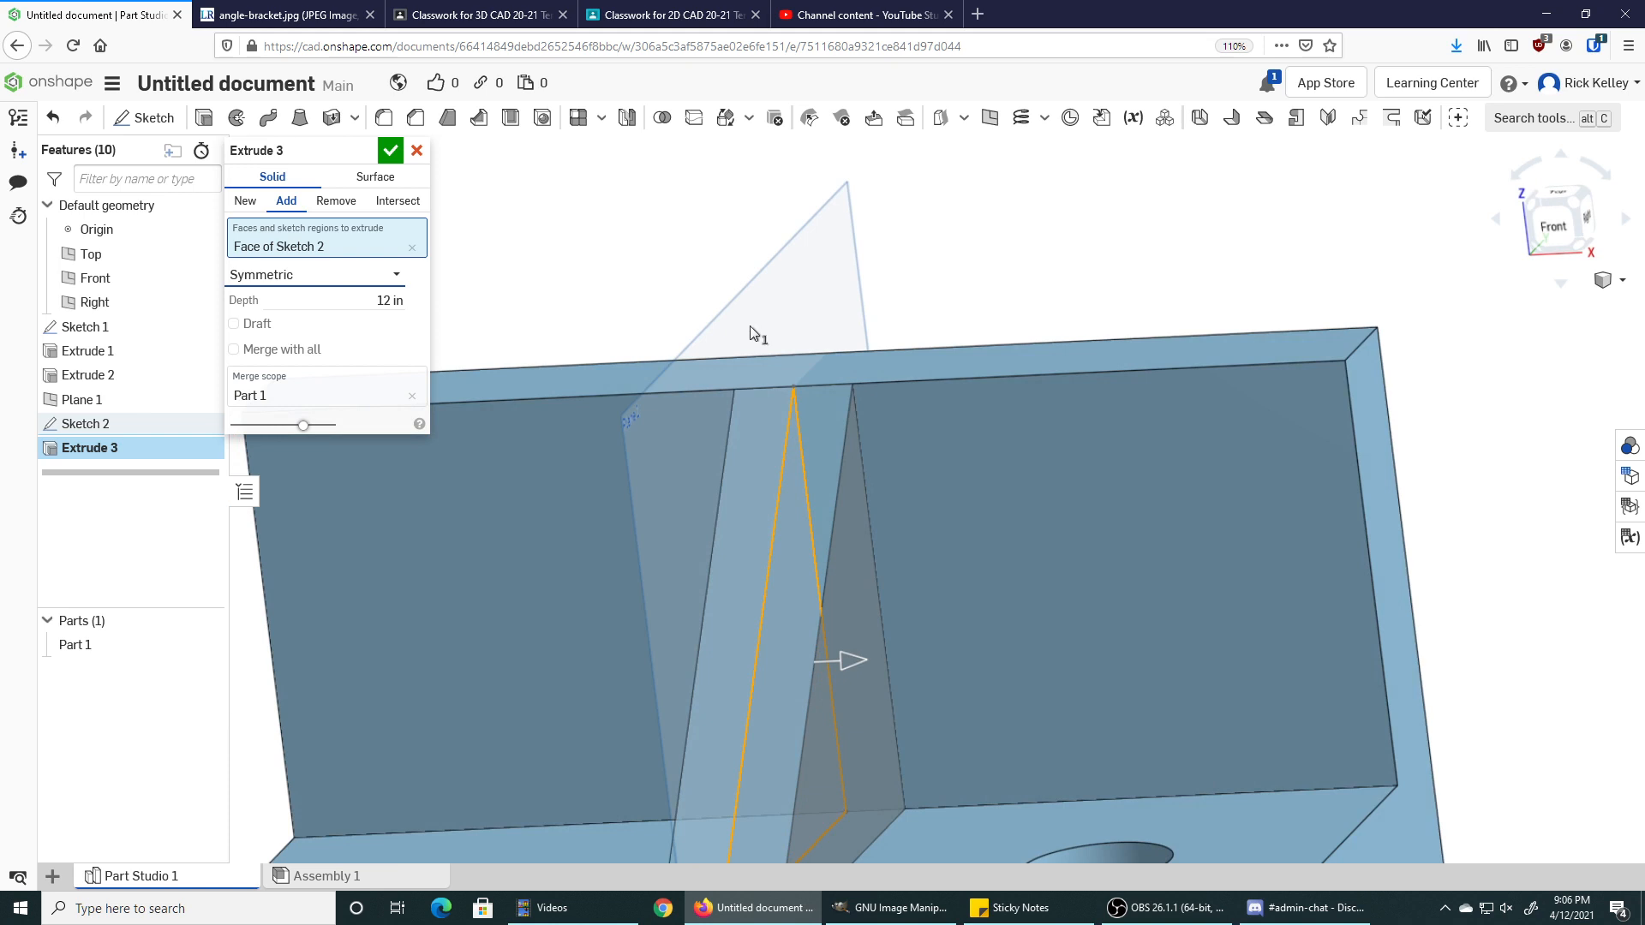
click(387, 153)
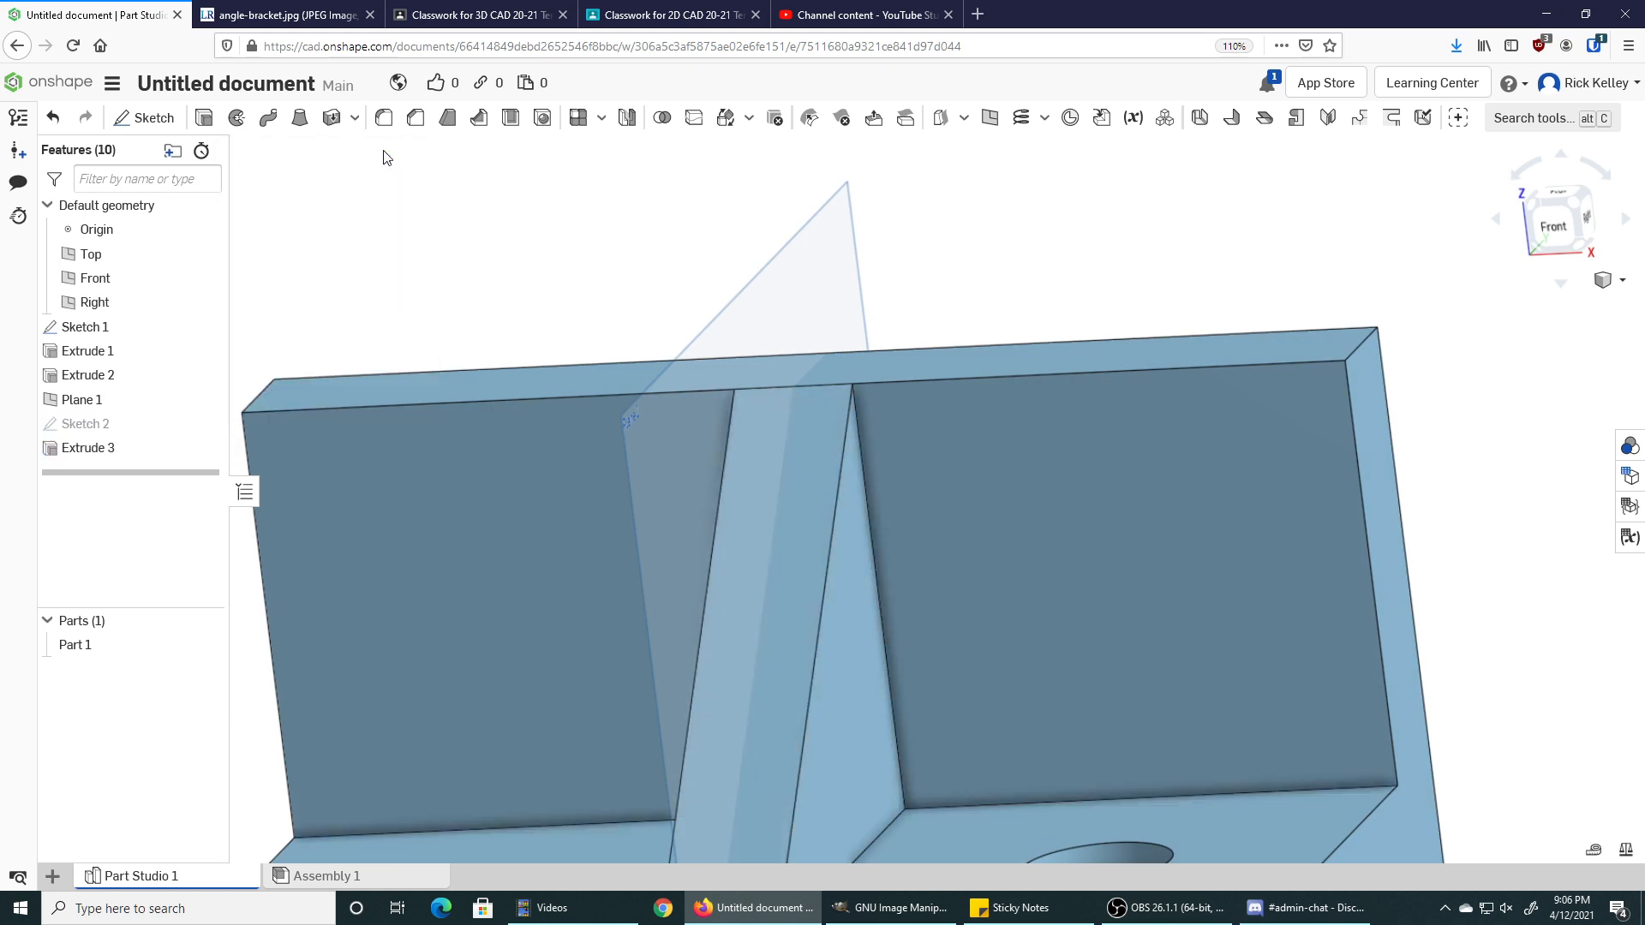
scroll(506, 352, down, 5)
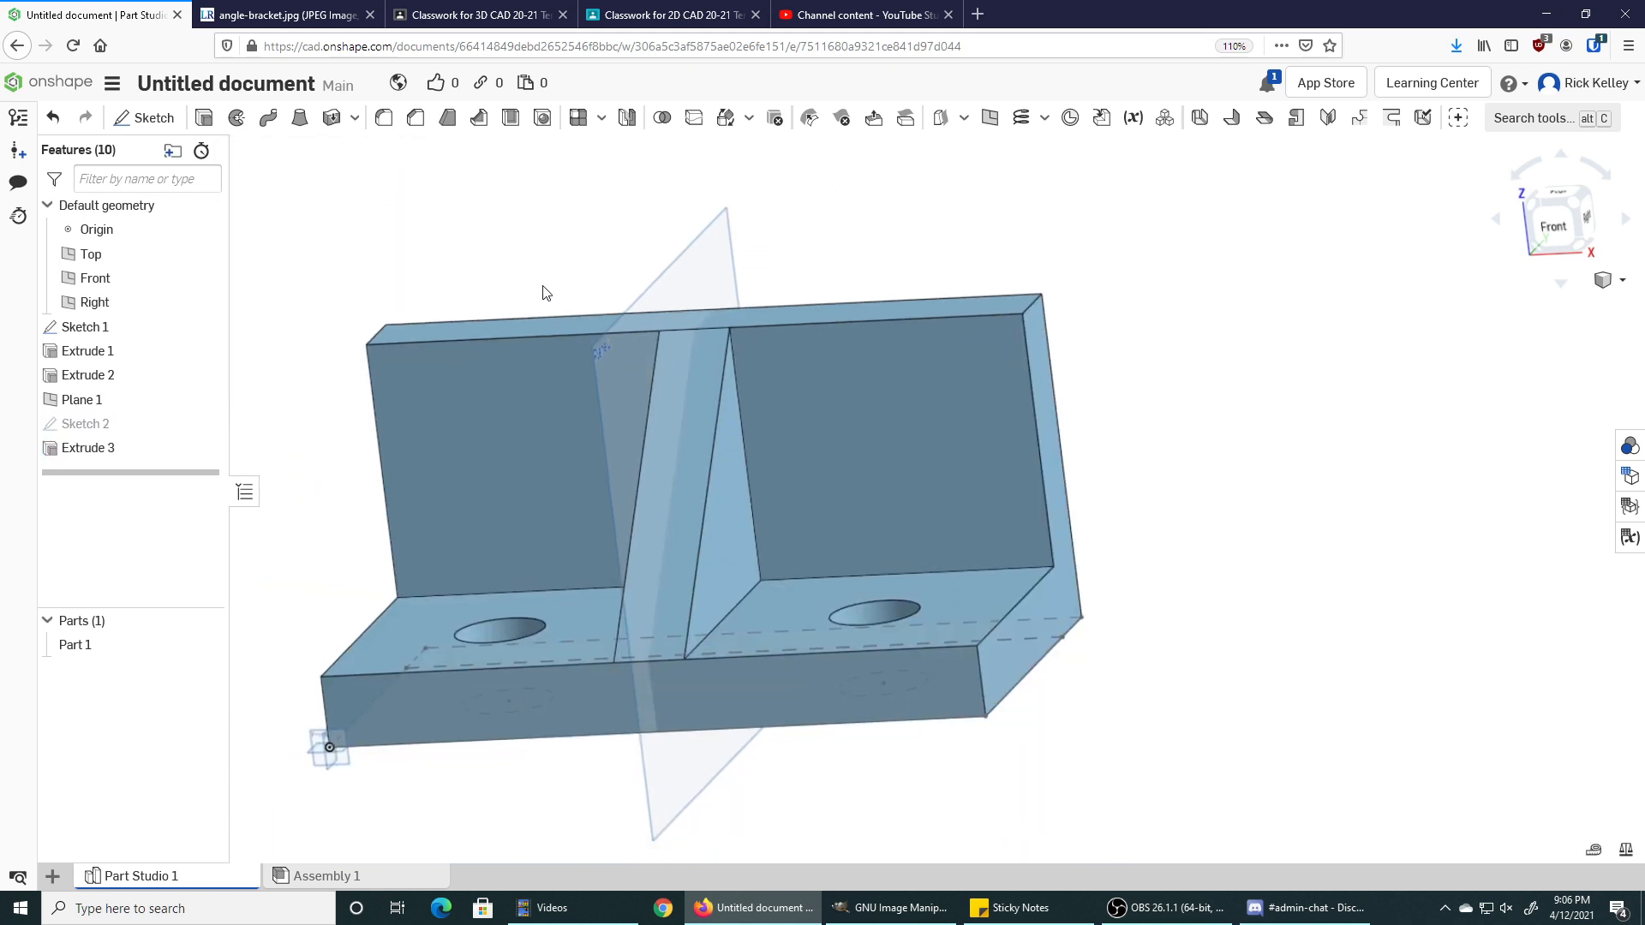
mouse_move(812, 438)
right_down()
mouse_move(840, 434)
mouse_move(812, 450)
right_up()
Check the cut corners in the reference drawing and start a chamfer on the short edge at the wall's upper right corner.
click(283, 15)
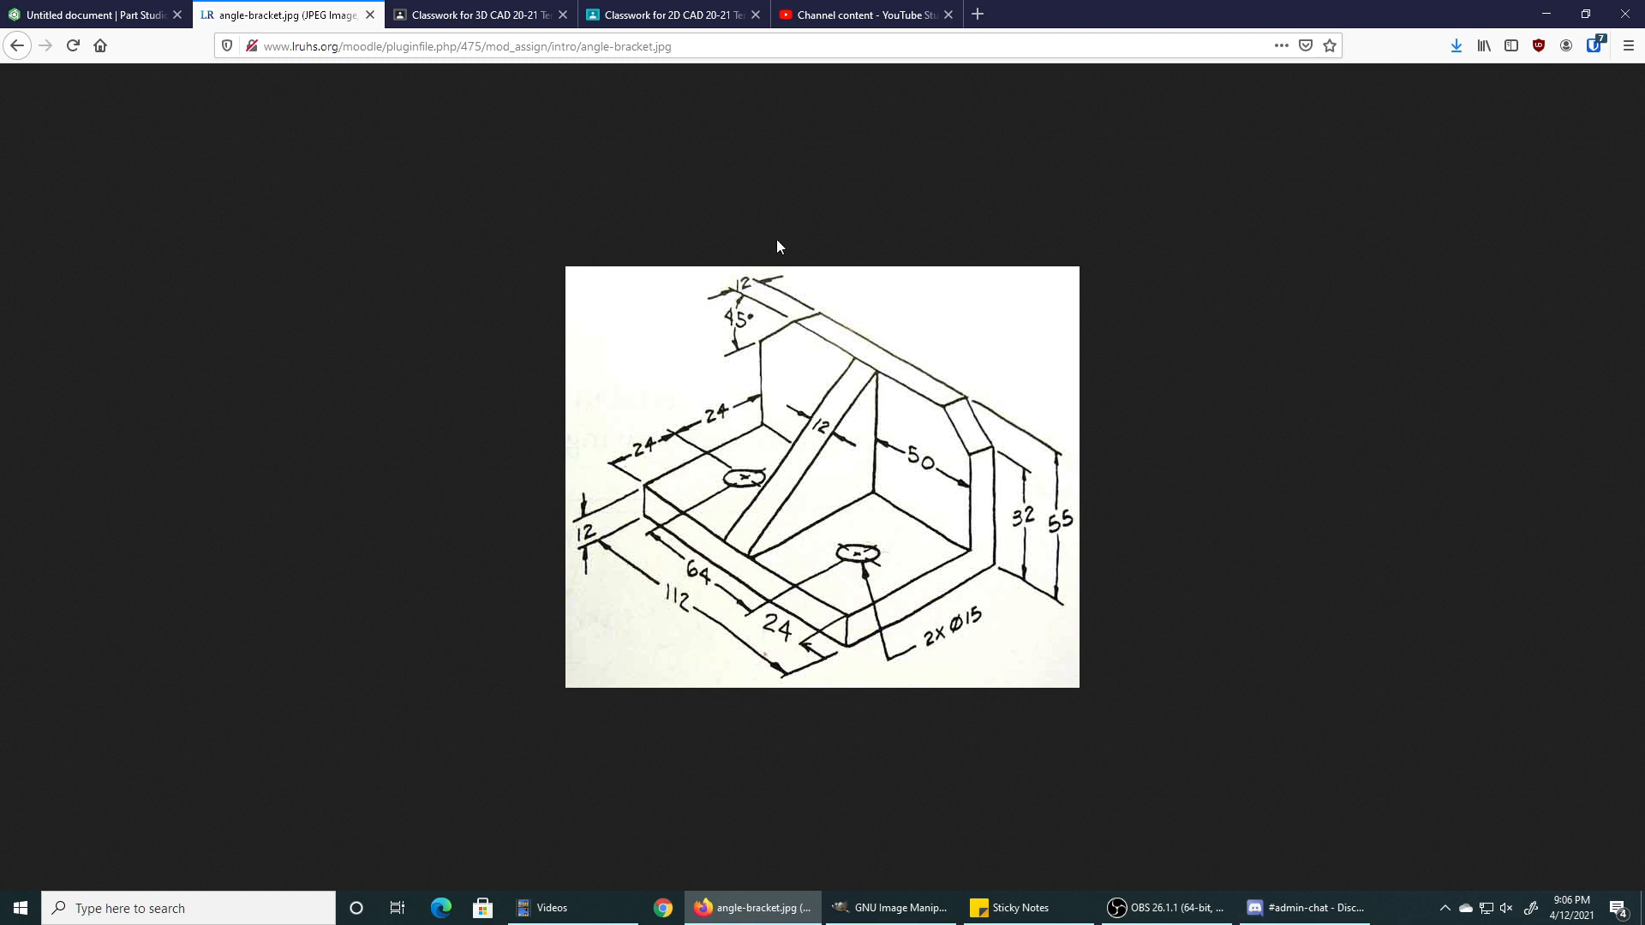
click(473, 16)
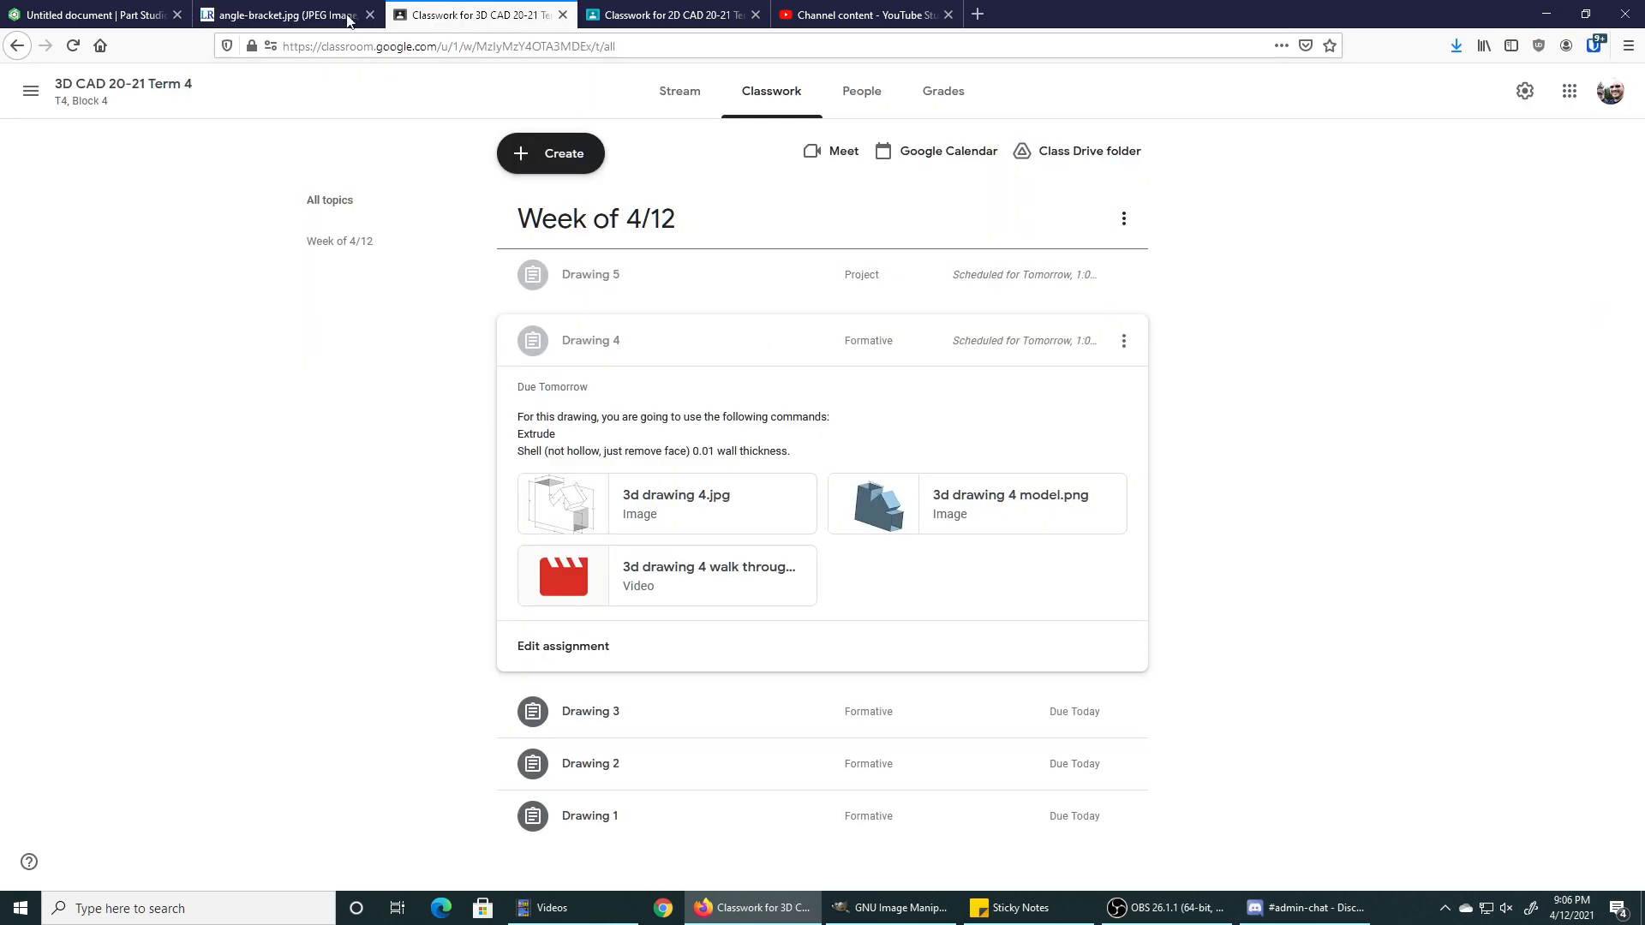
click(106, 17)
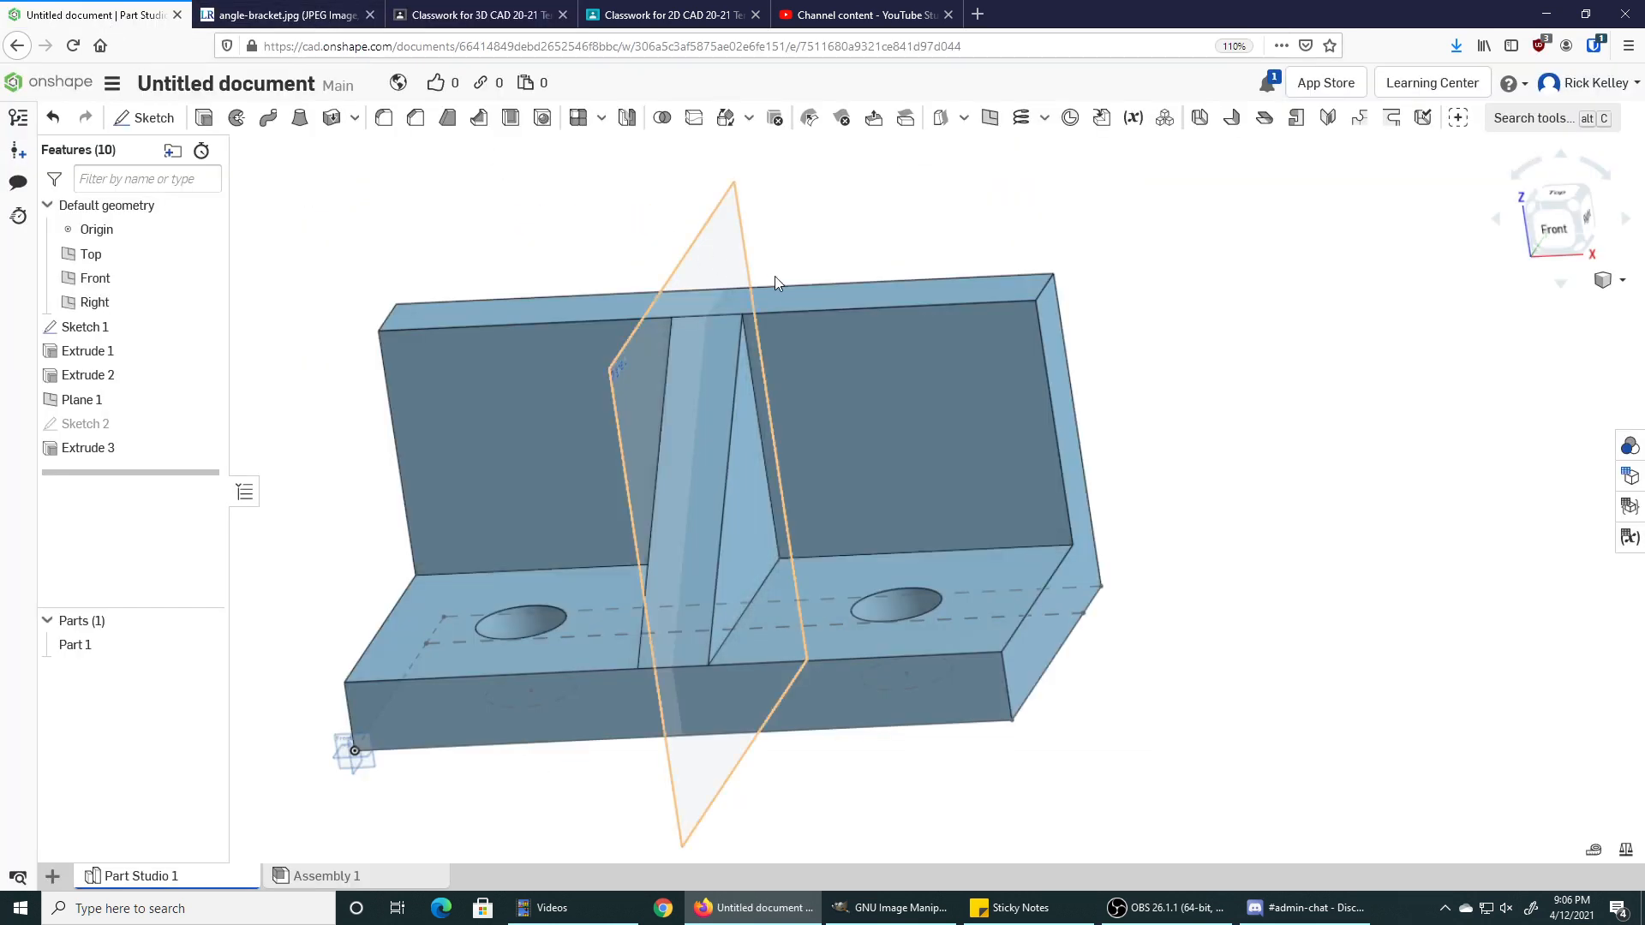
click(417, 122)
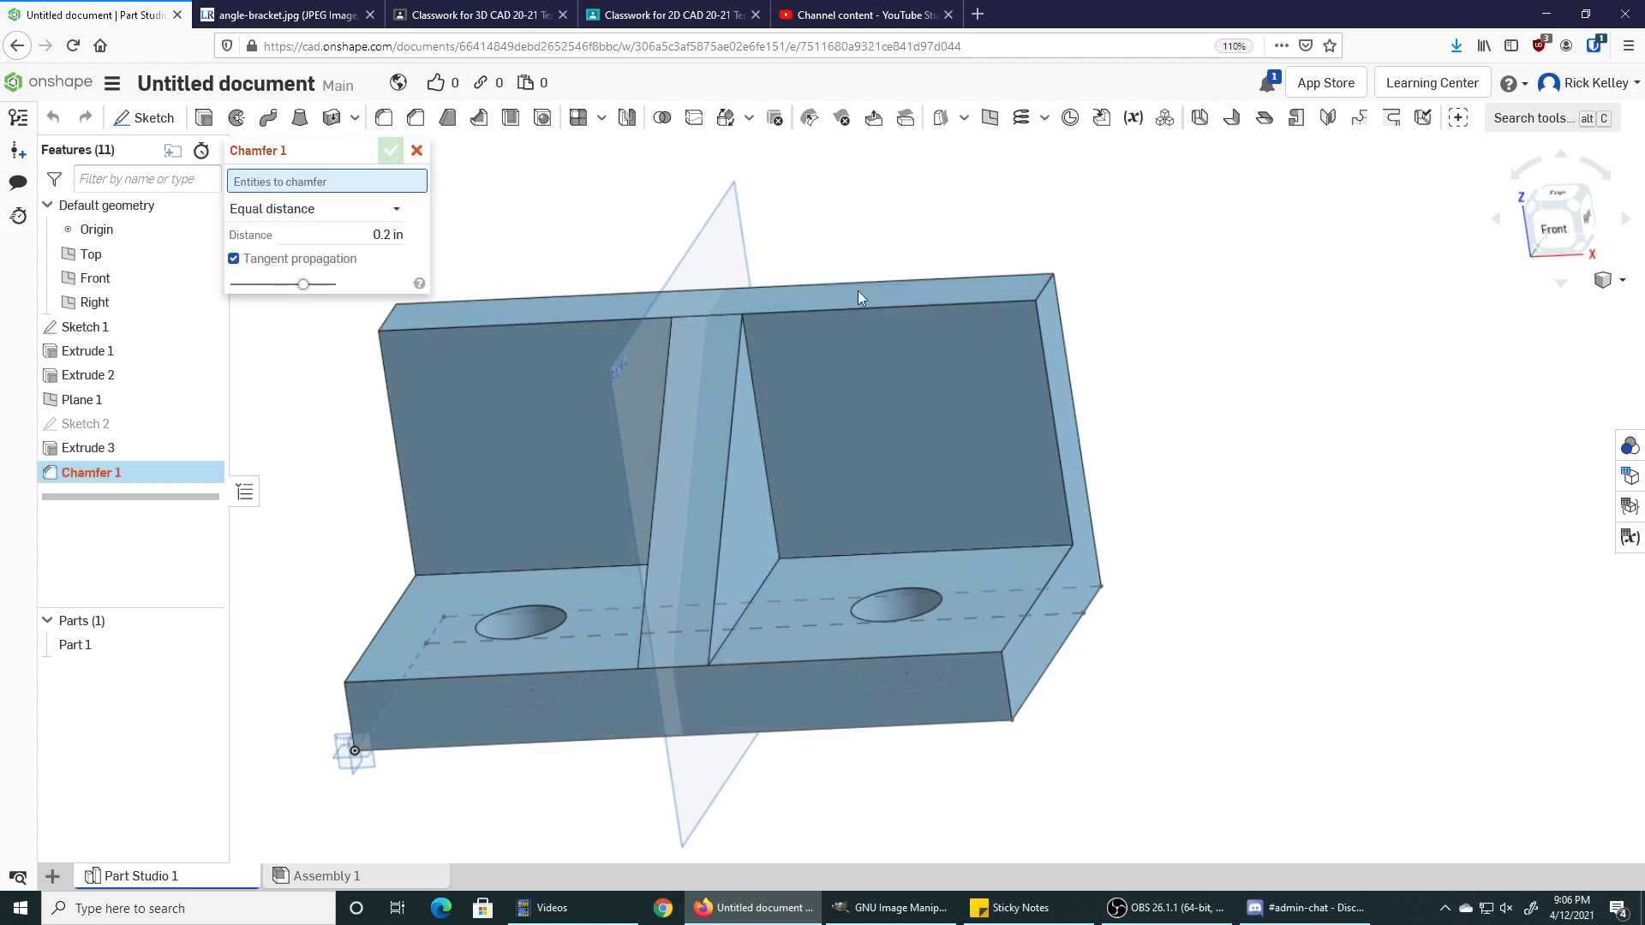
click(1042, 295)
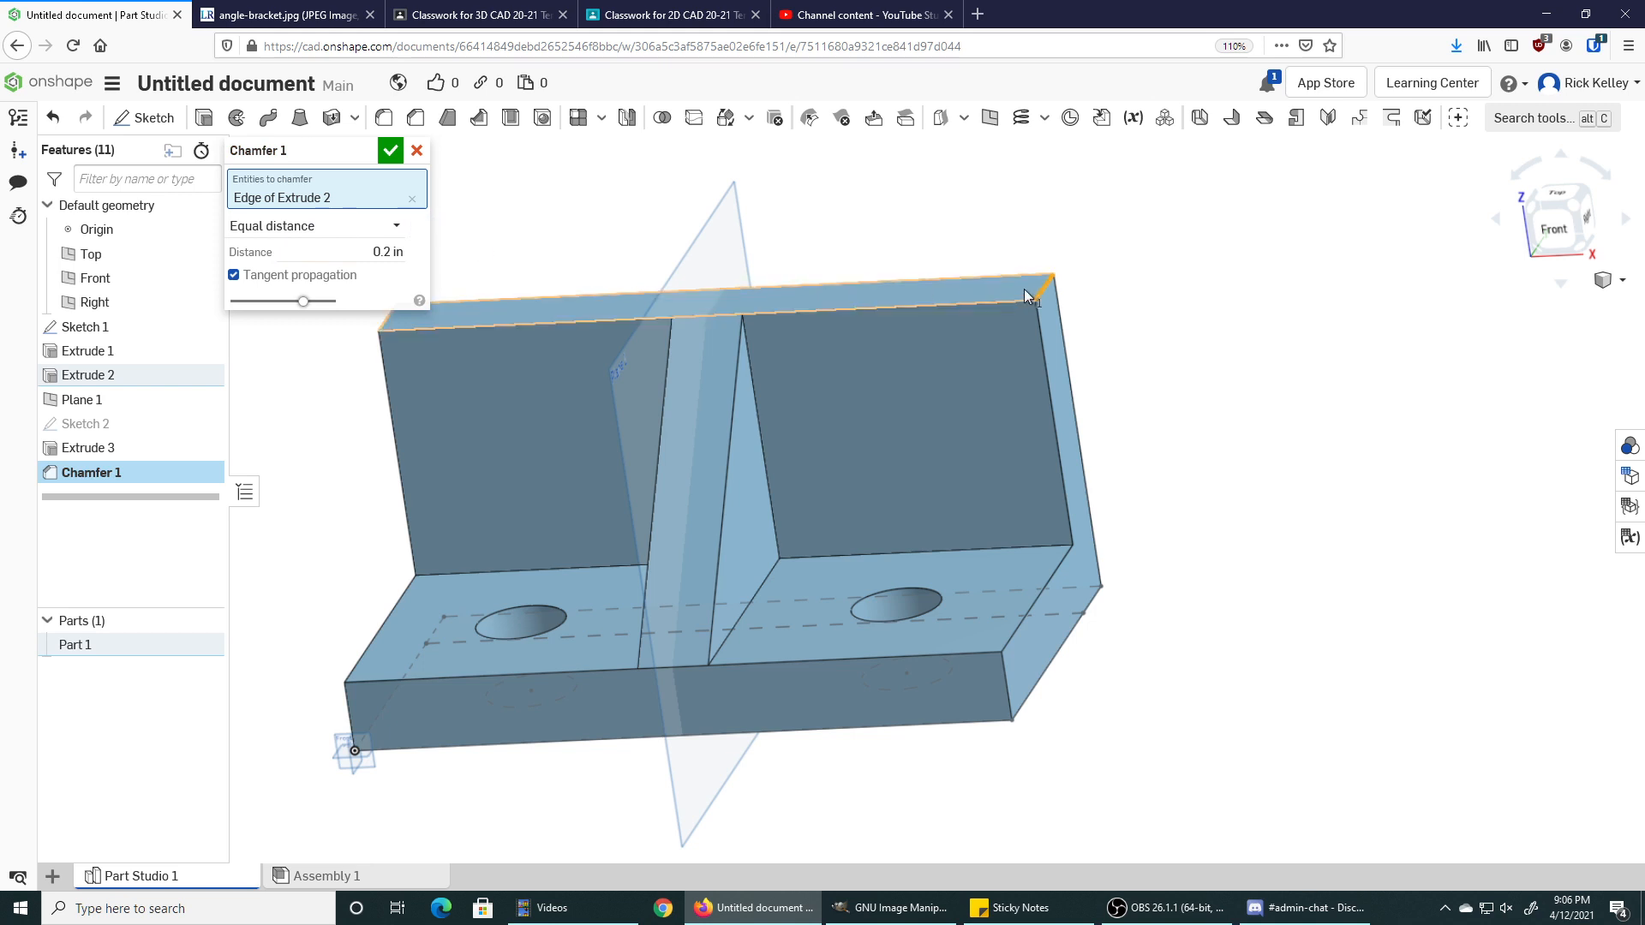
scroll(1039, 304, up, 5)
scroll(1042, 307, up, 5)
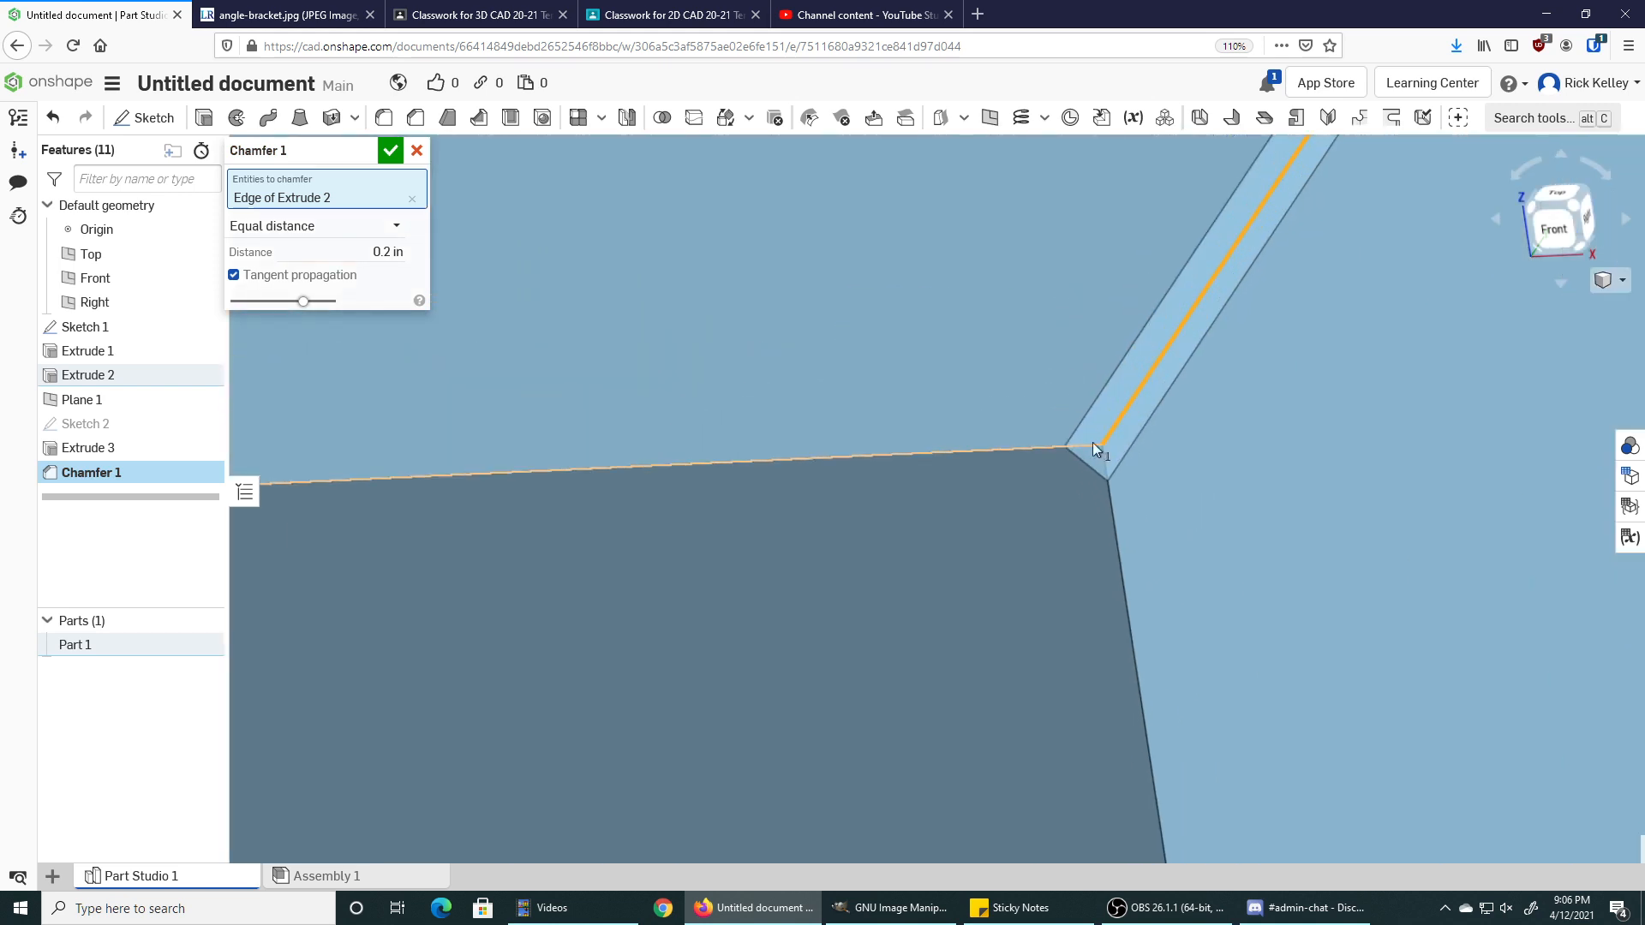
scroll(1114, 428, down, 10)
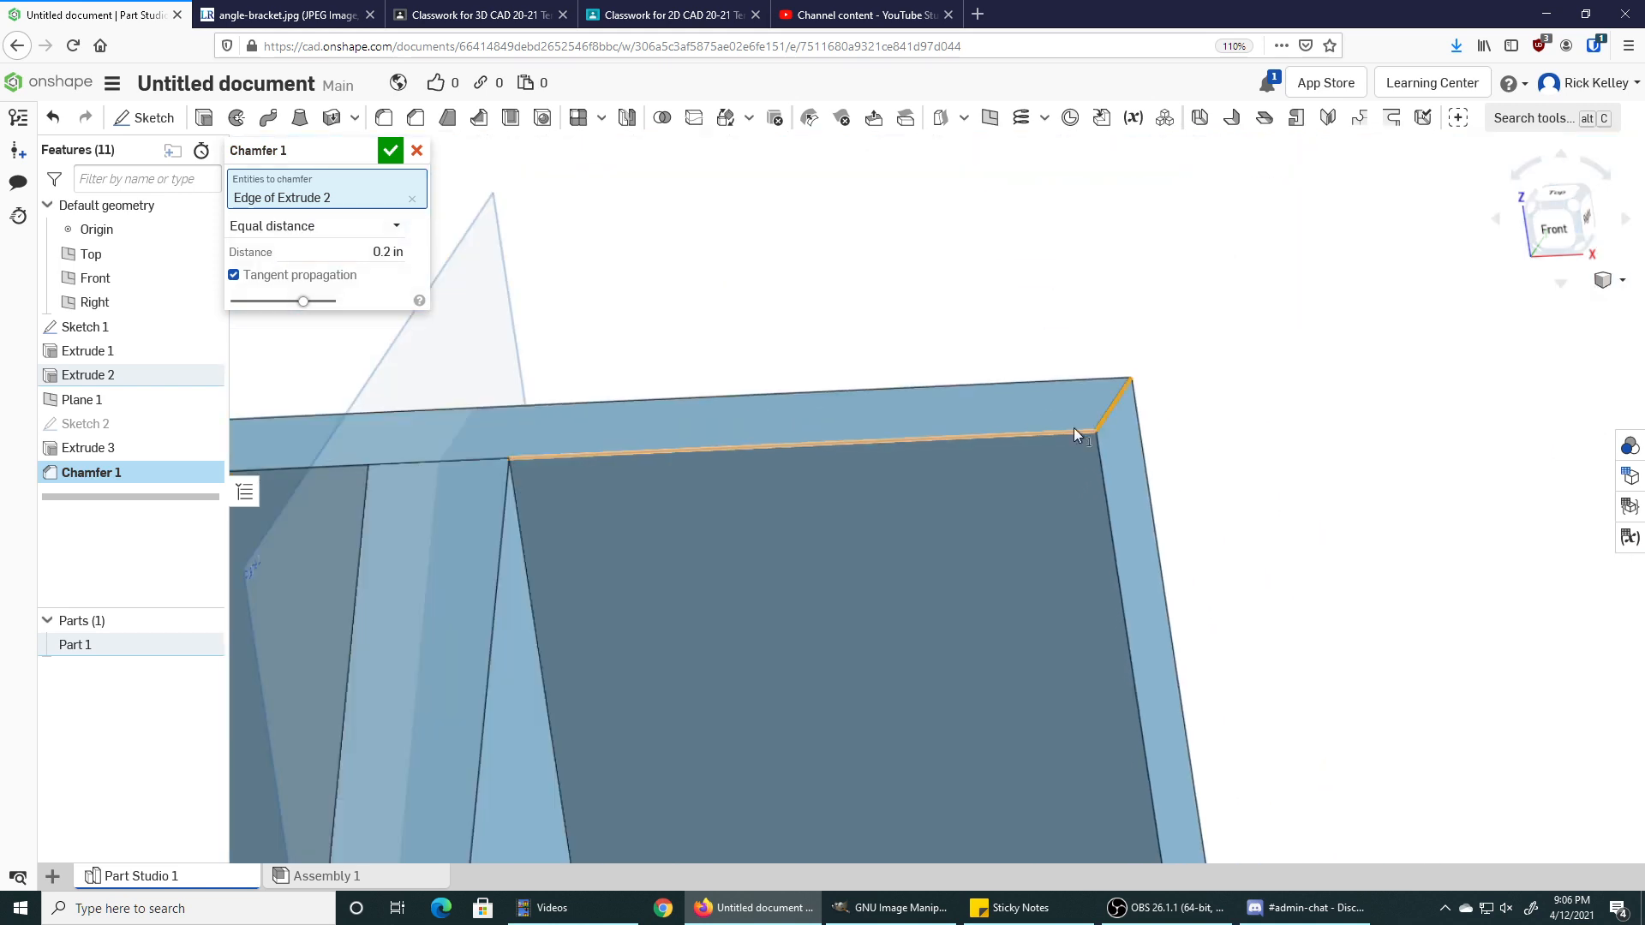
scroll(684, 456, down, 5)
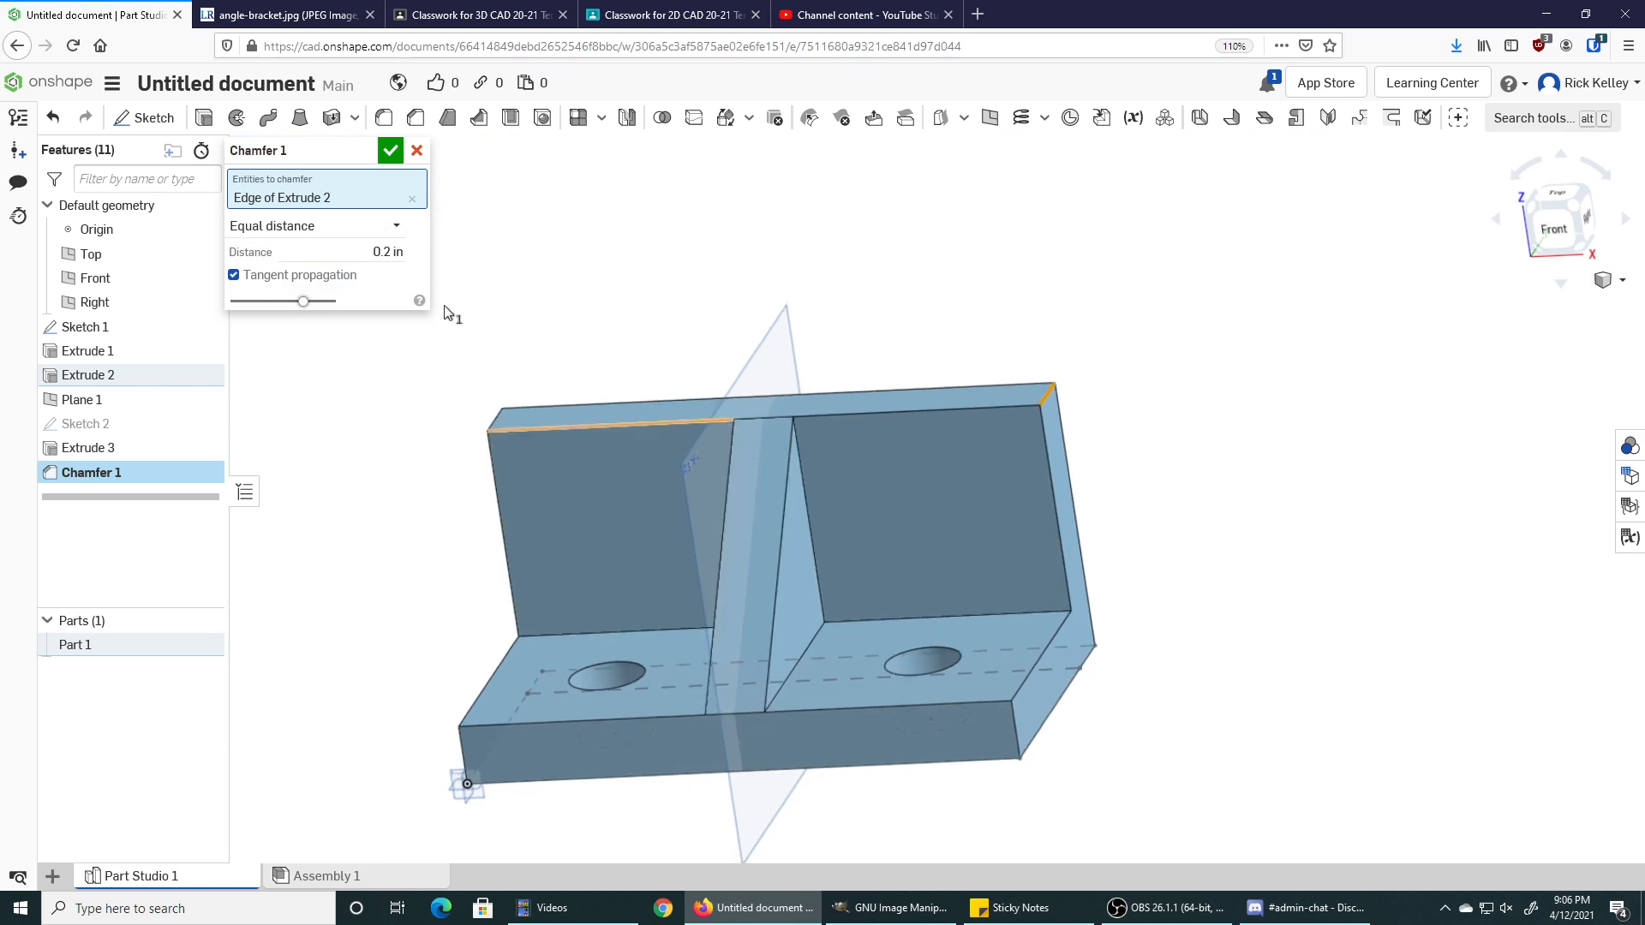
Define the corner chamfer by distance and angle, consulting the reference drawing, and set its distance to 23 in.
click(249, 12)
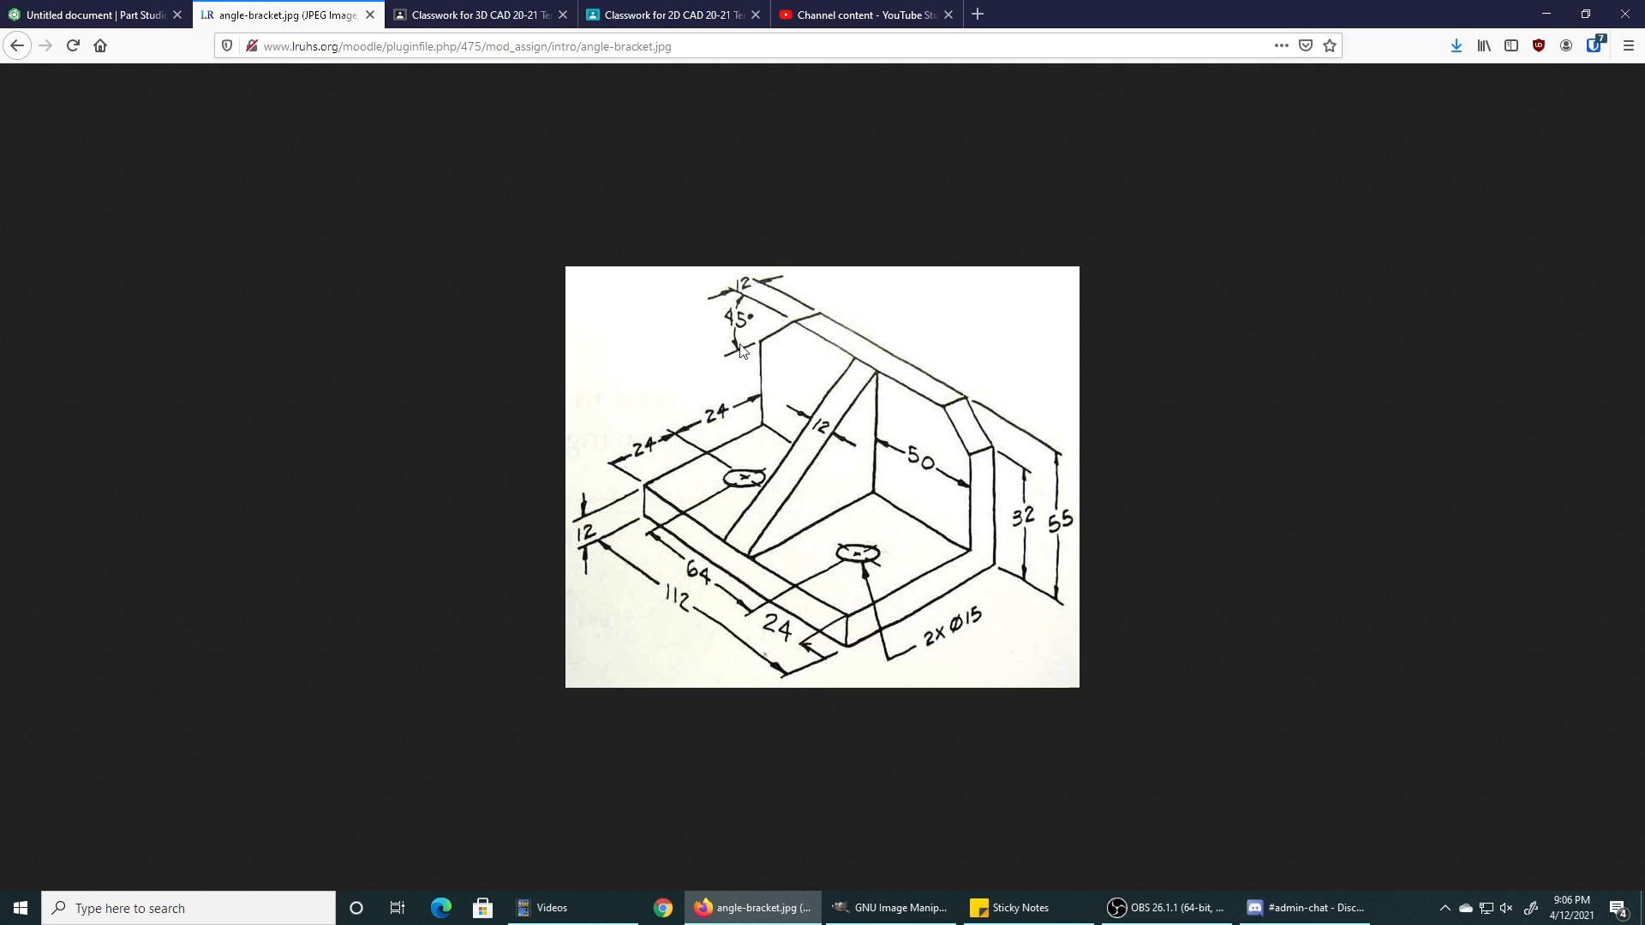
click(79, 15)
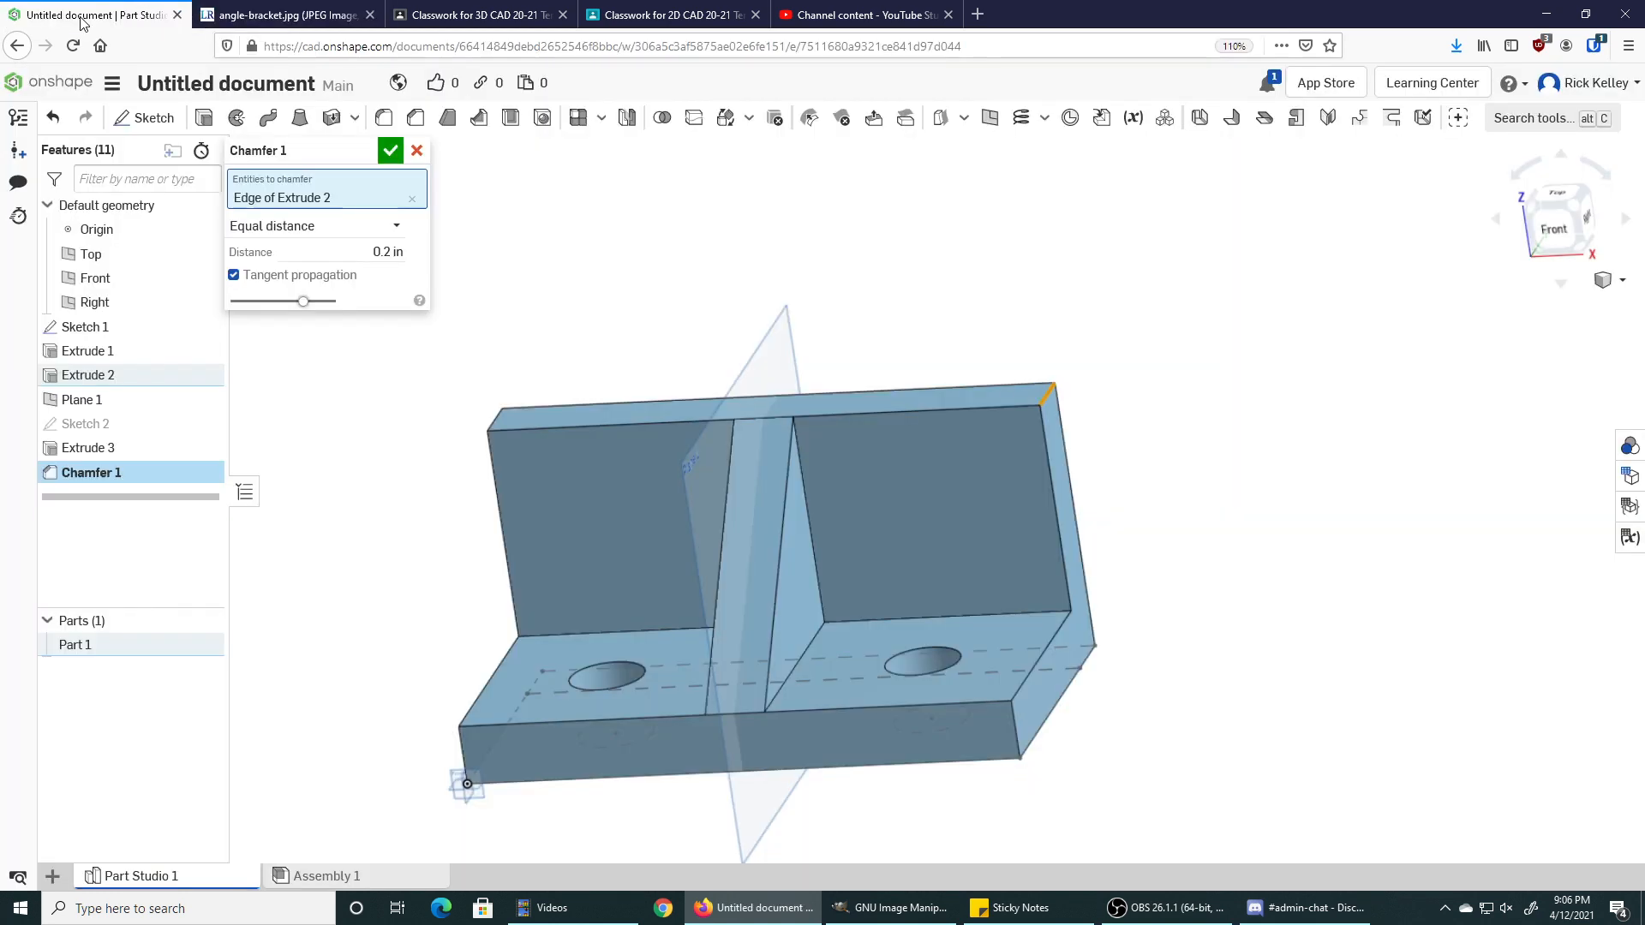
click(353, 230)
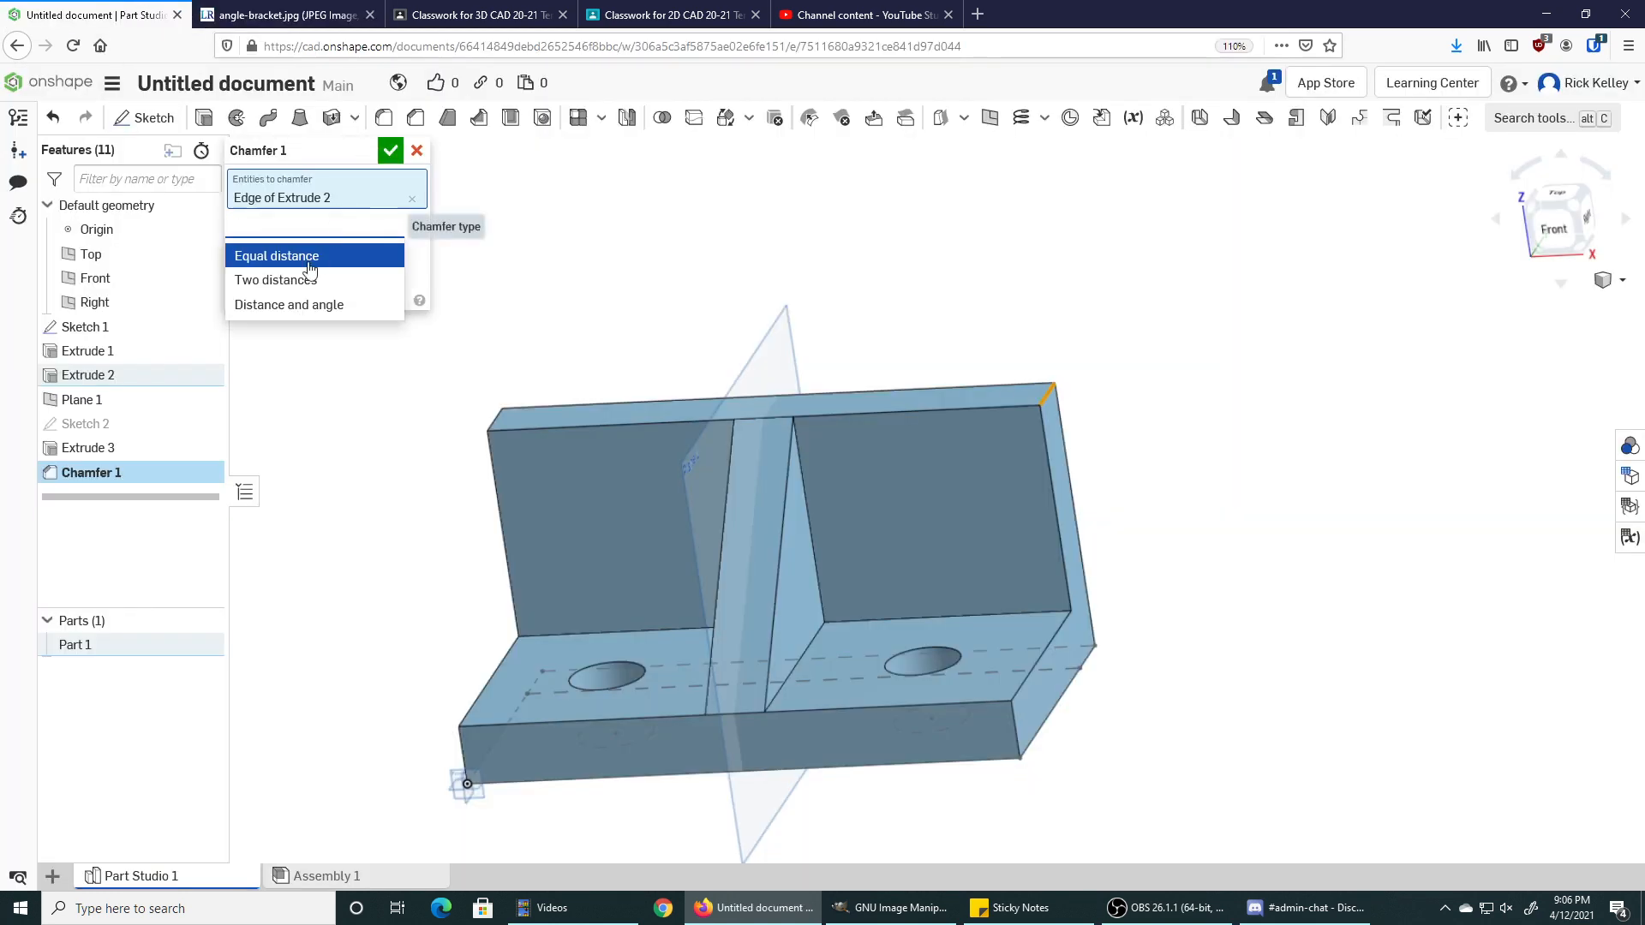
click(314, 307)
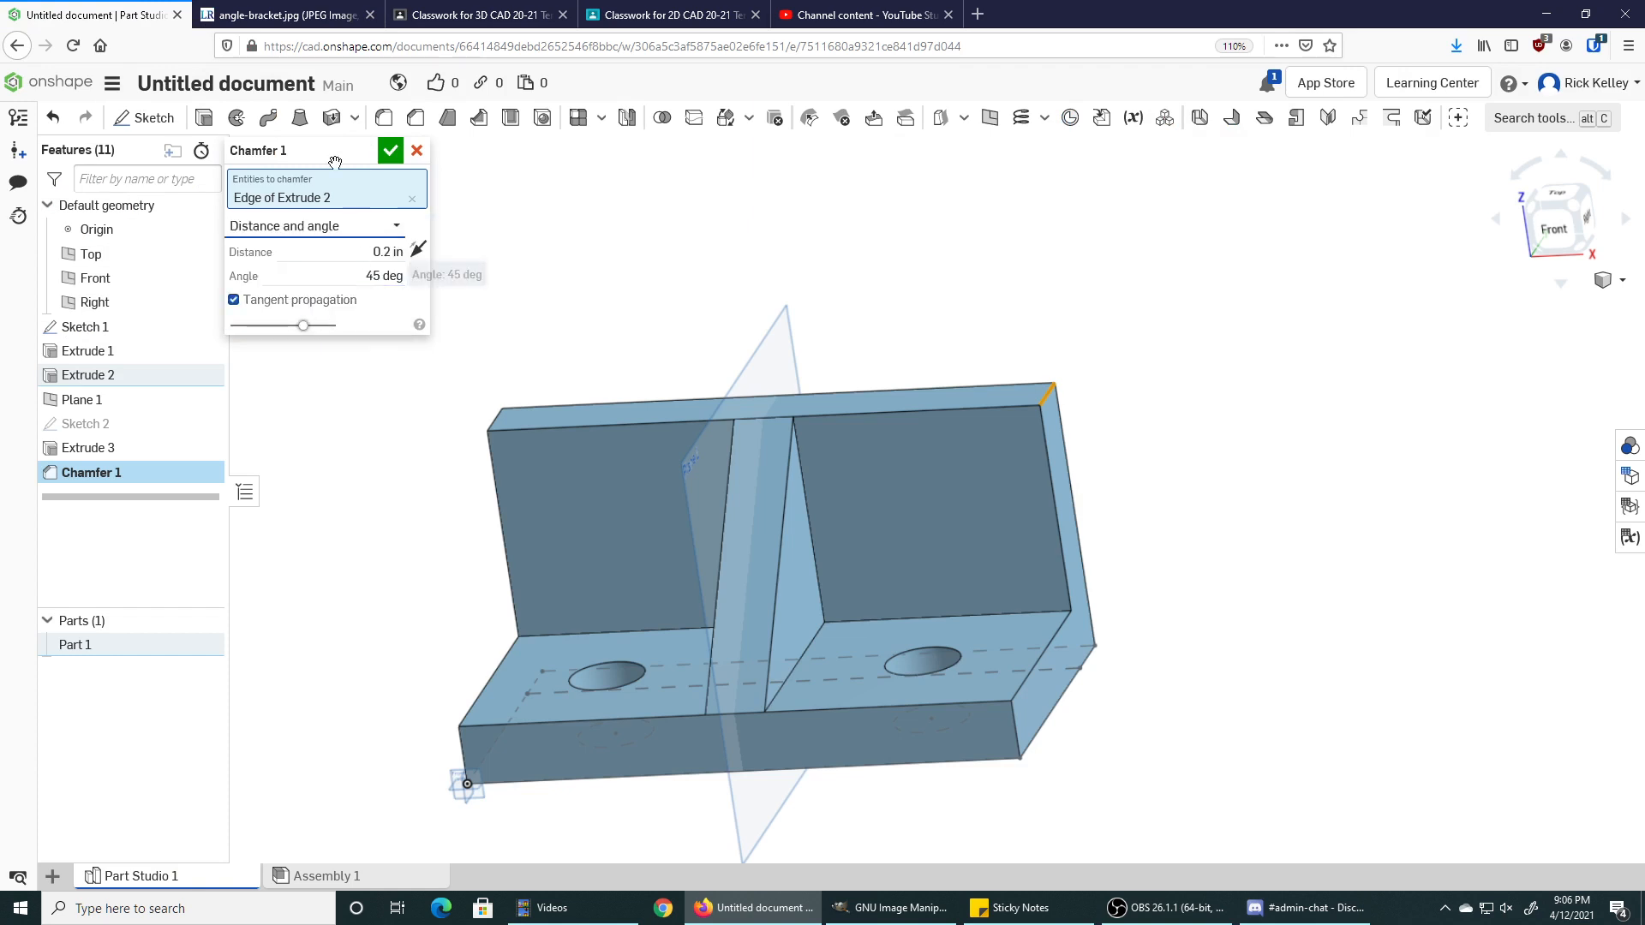
click(243, 15)
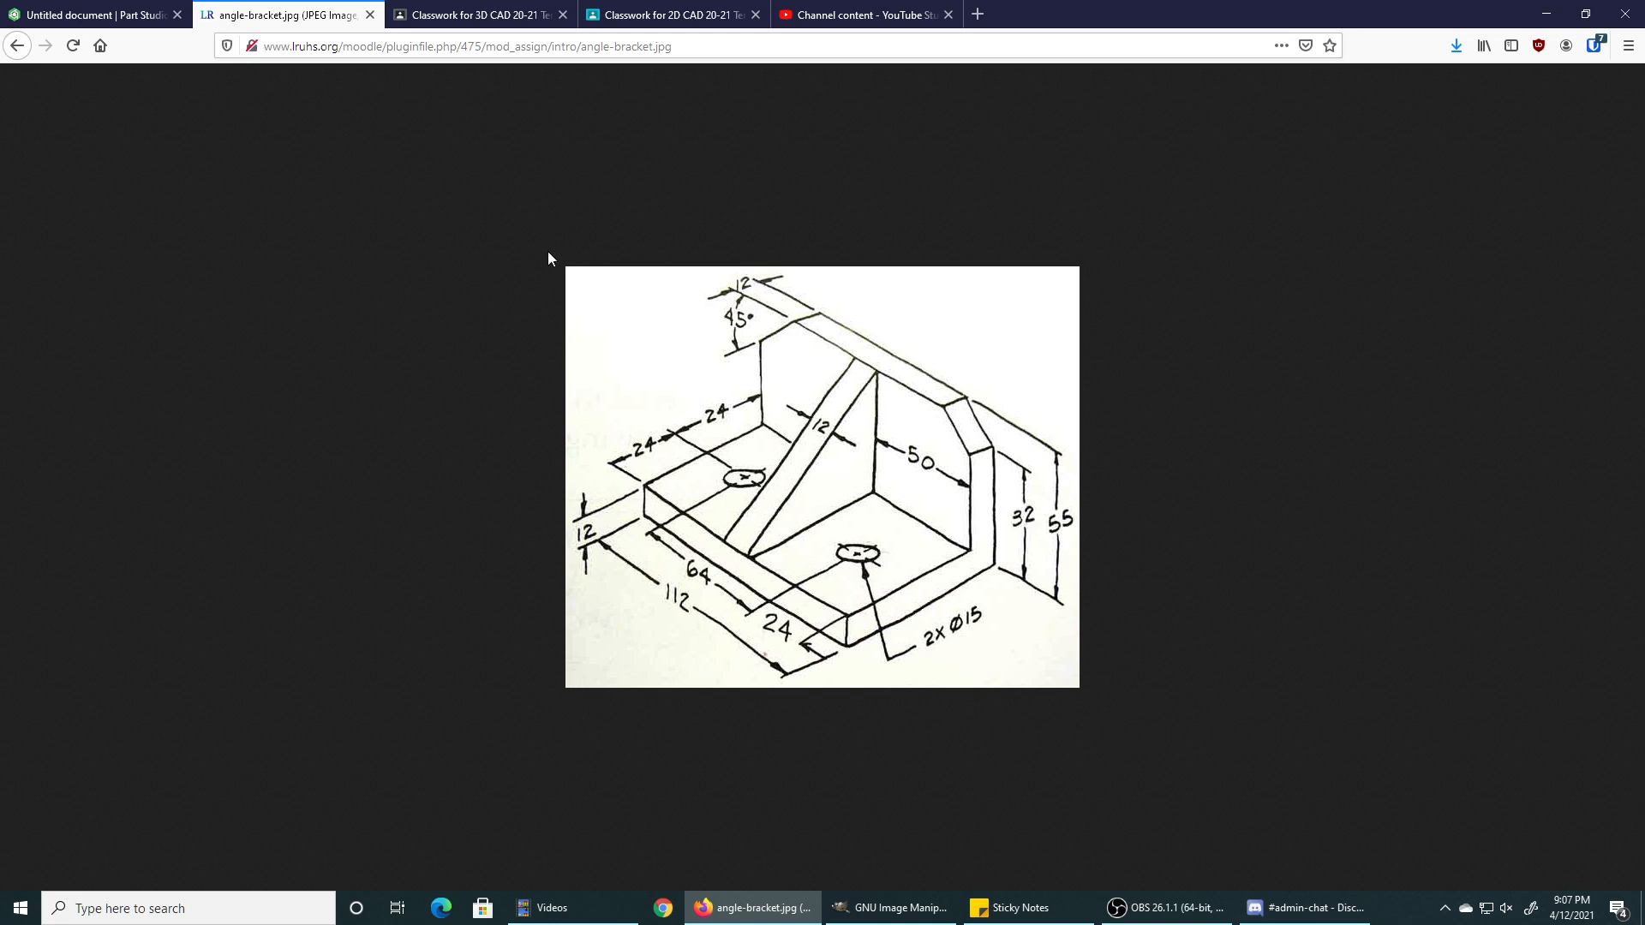
click(121, 21)
click(328, 249)
text(23)
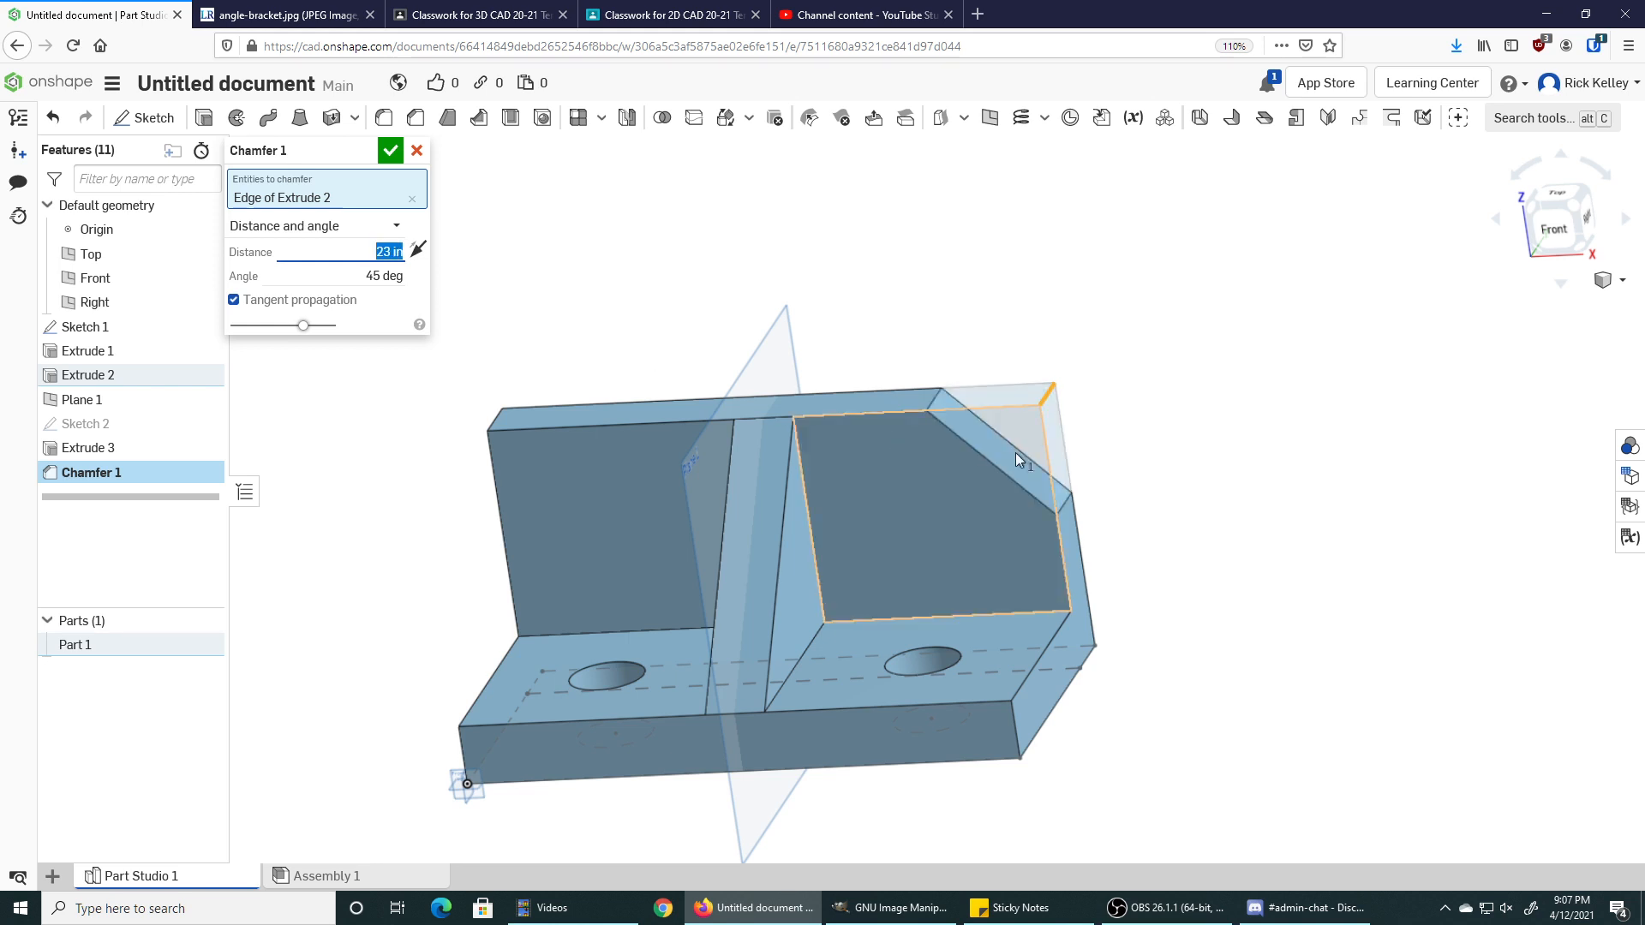
Add the short edge at the wall's opposite upper corner to the chamfer and finish the feature.
right_drag(804, 506, 884, 498)
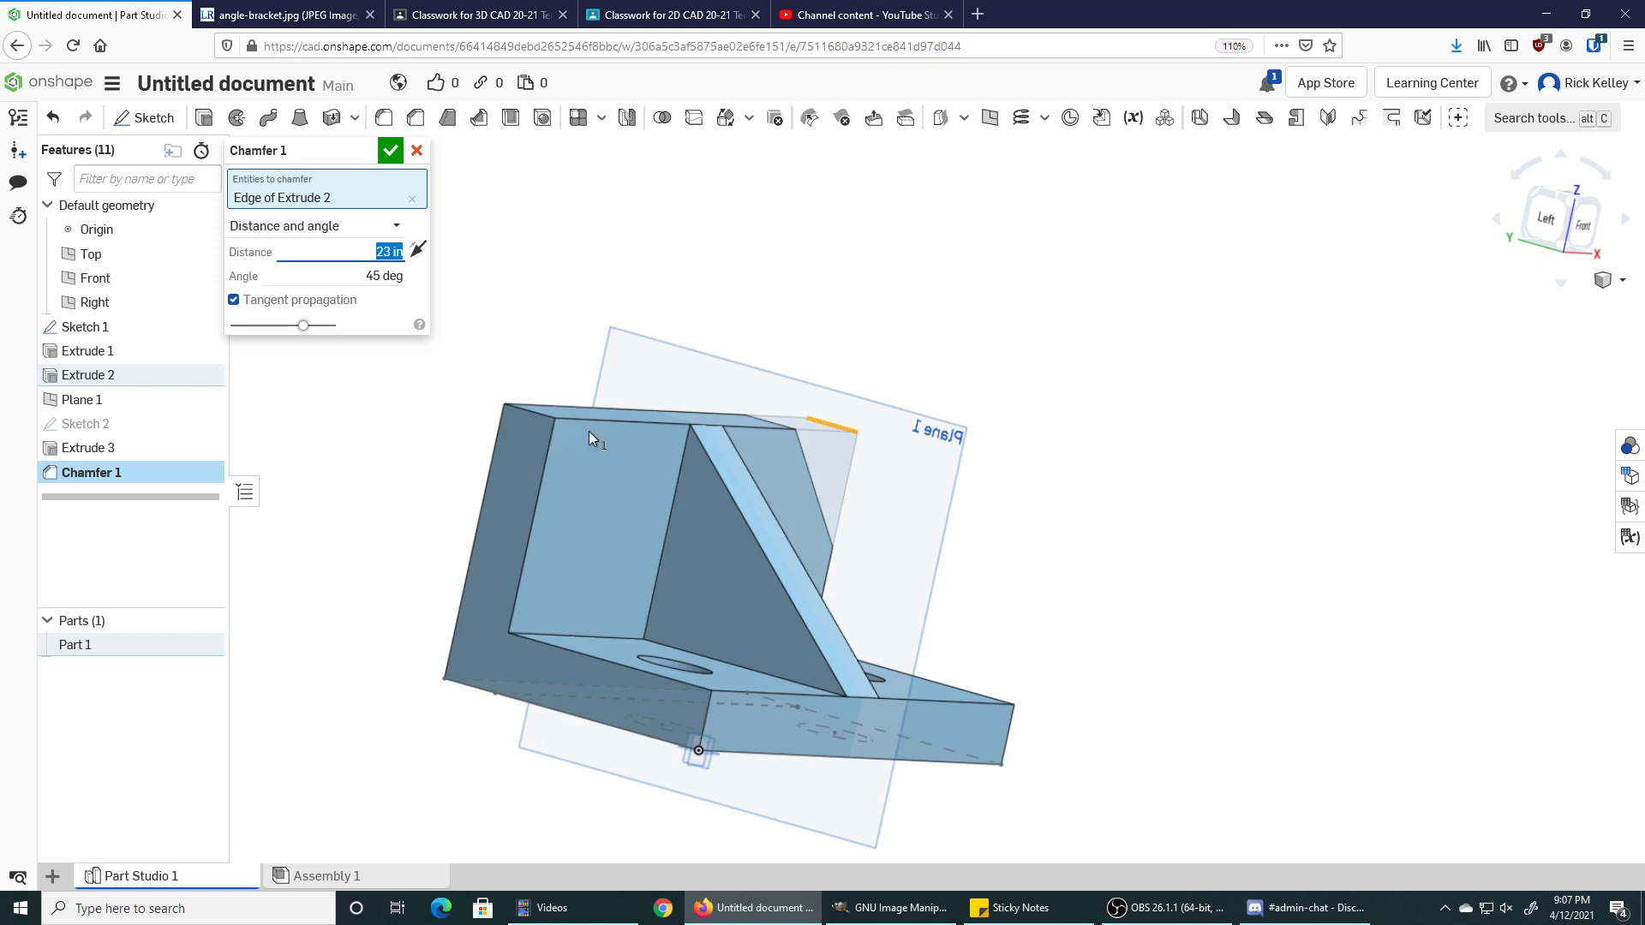
click(527, 410)
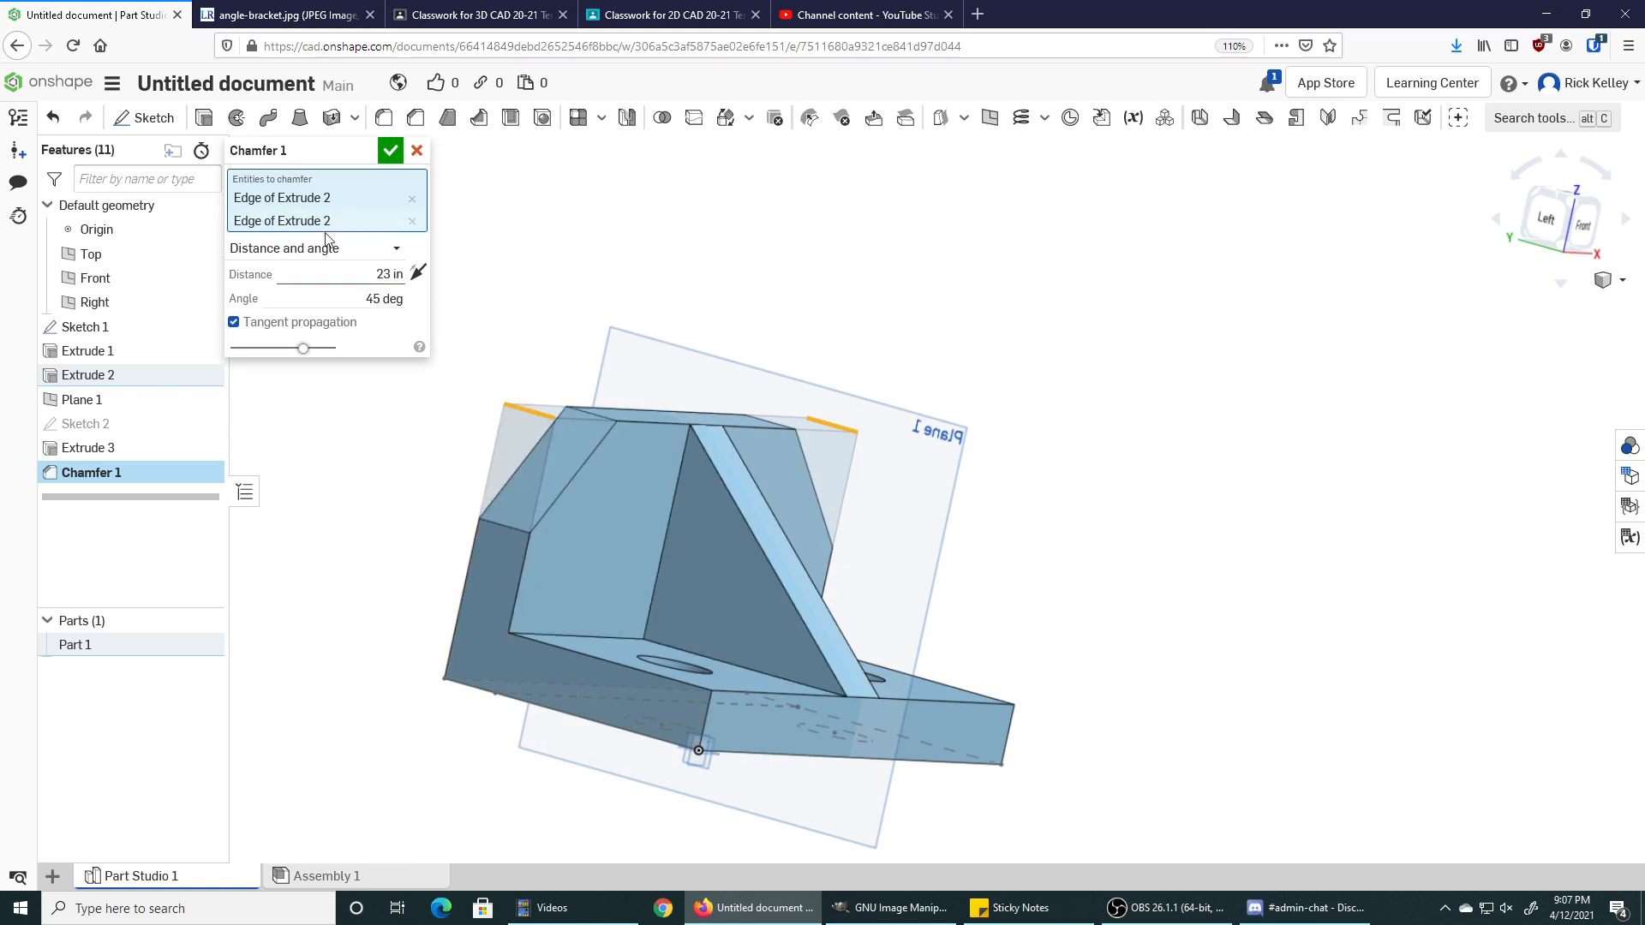
click(388, 152)
right_drag(793, 487, 1139, 371)
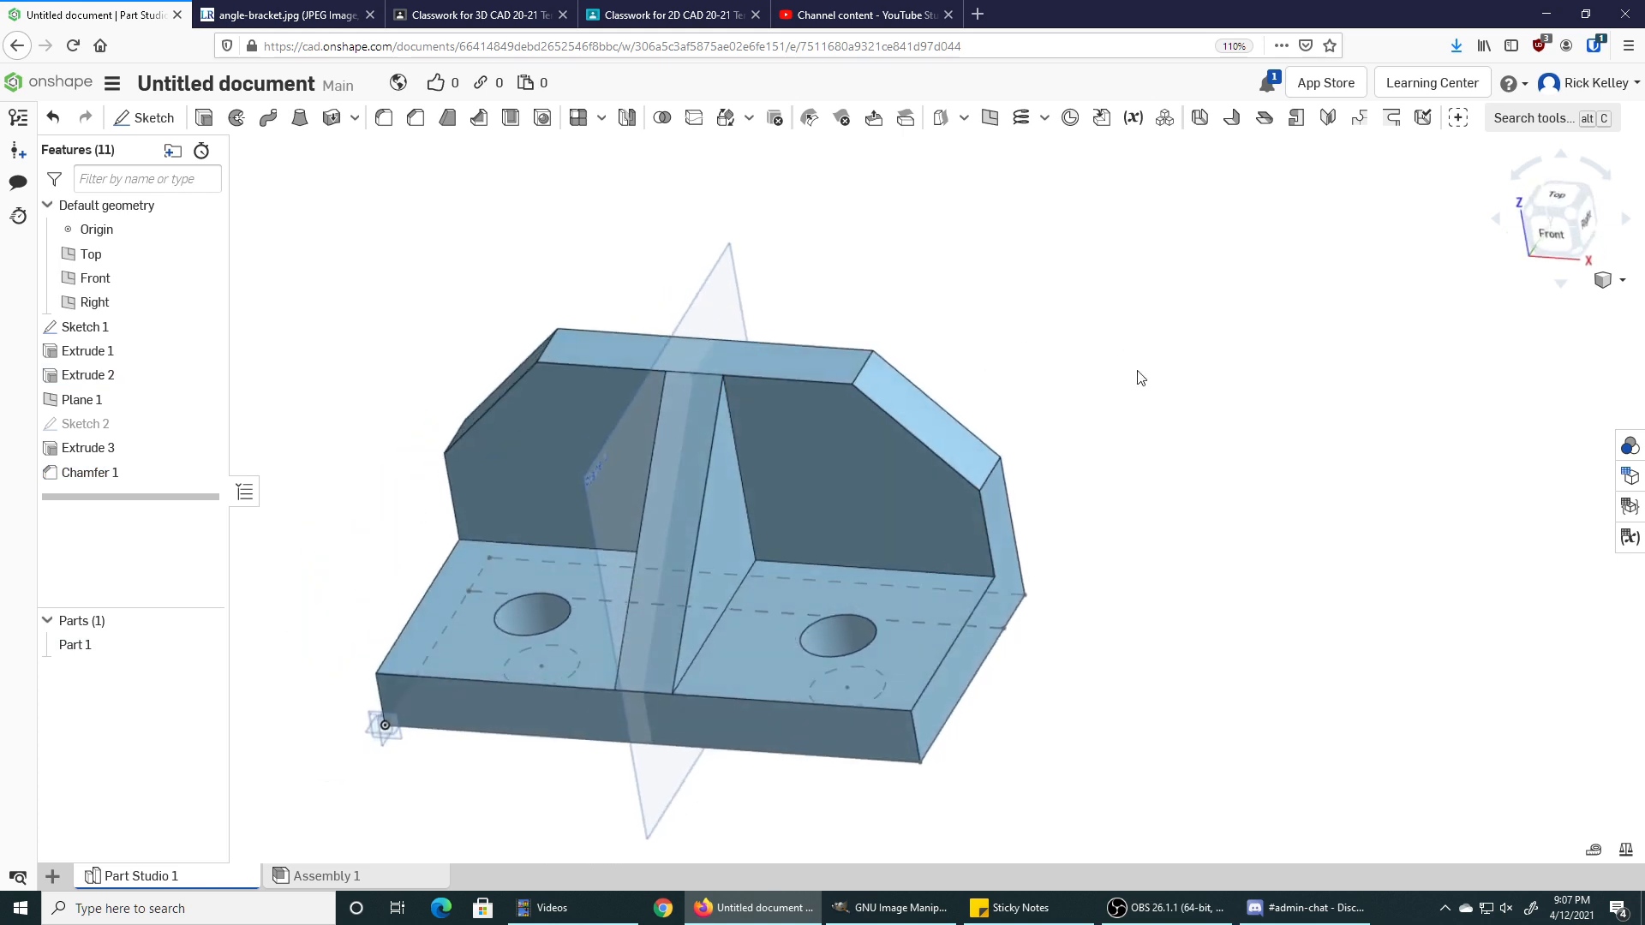
right_drag(435, 345, 383, 290)
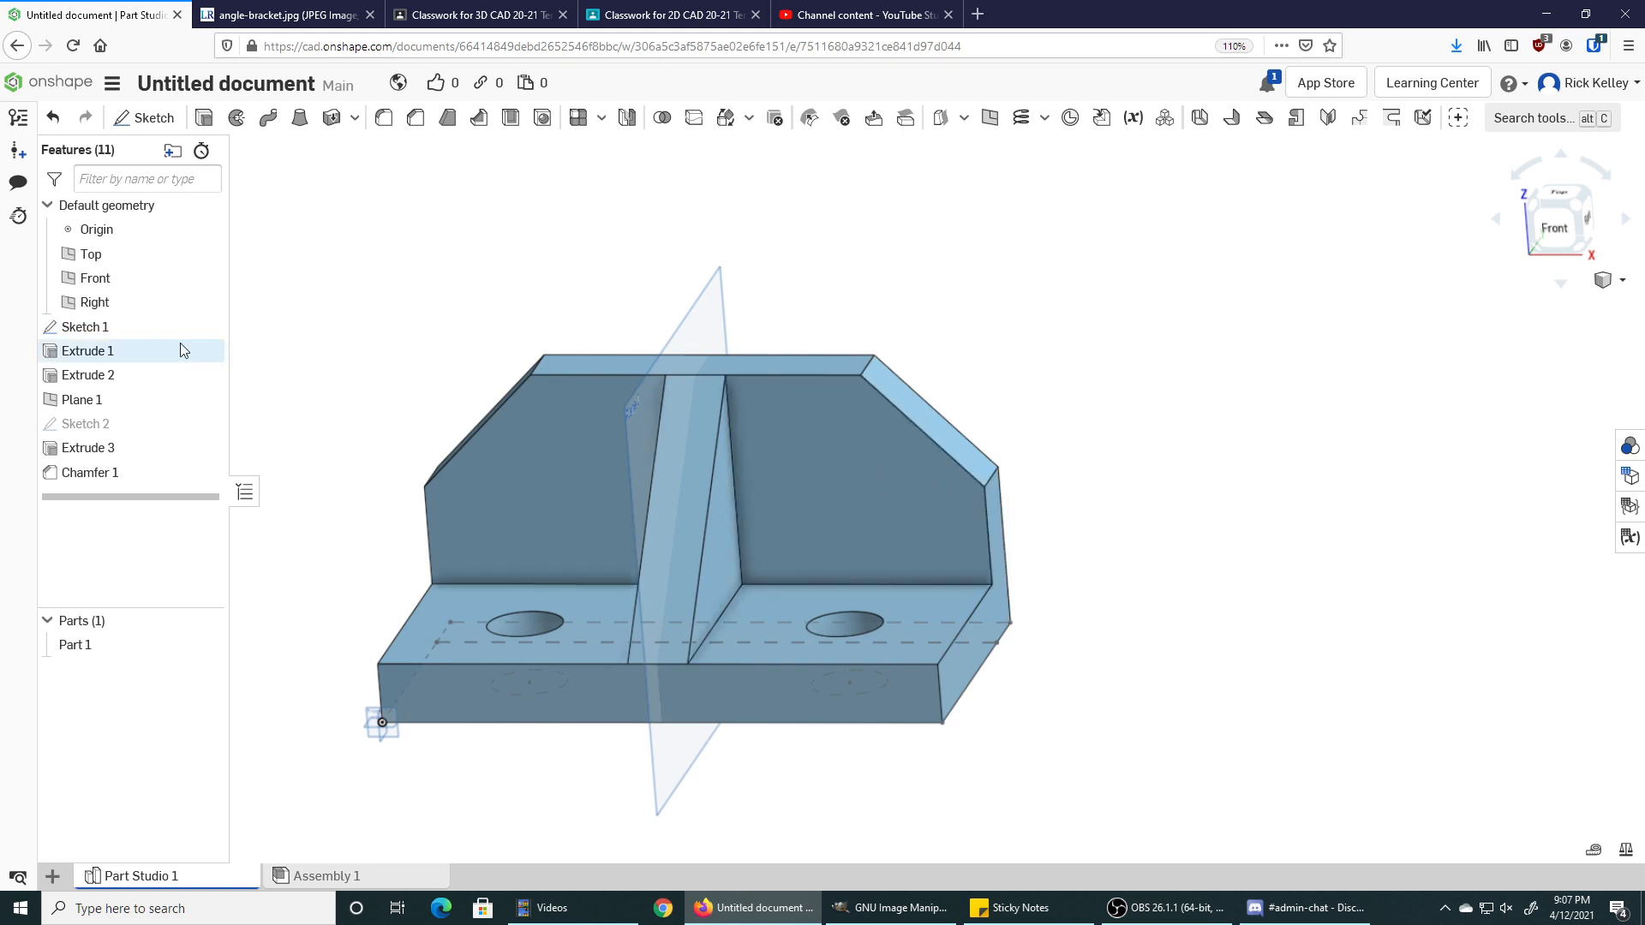
Create a drawing of Part 1 from the ANSI_A_INCH.dwt template with four views.
right_click(76, 651)
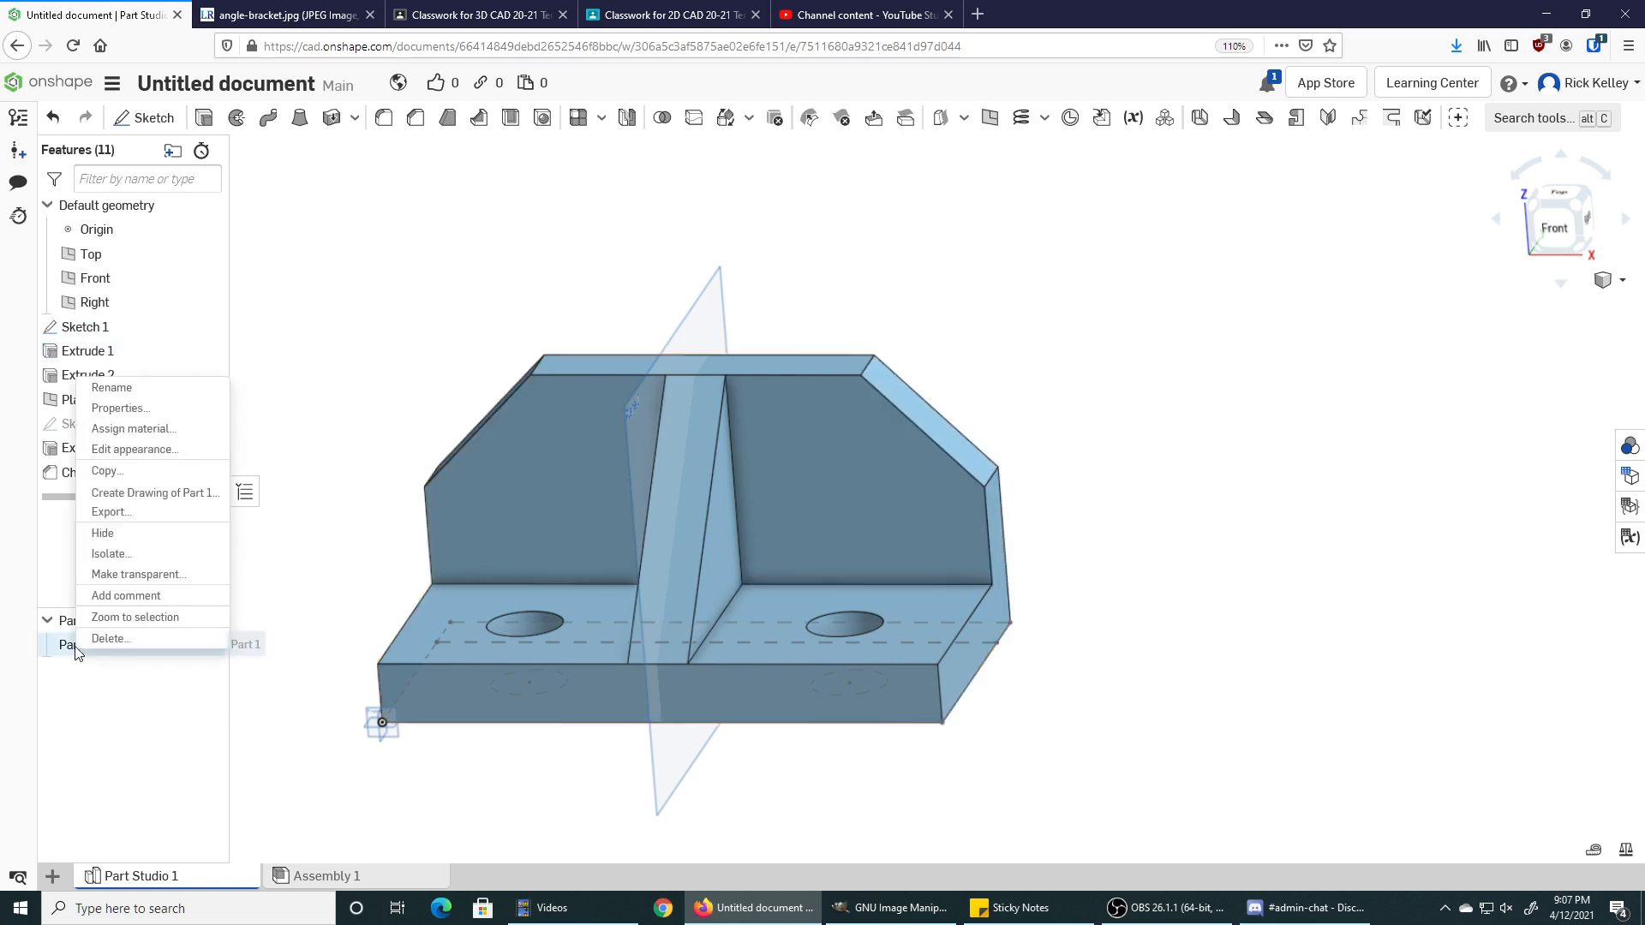
click(155, 495)
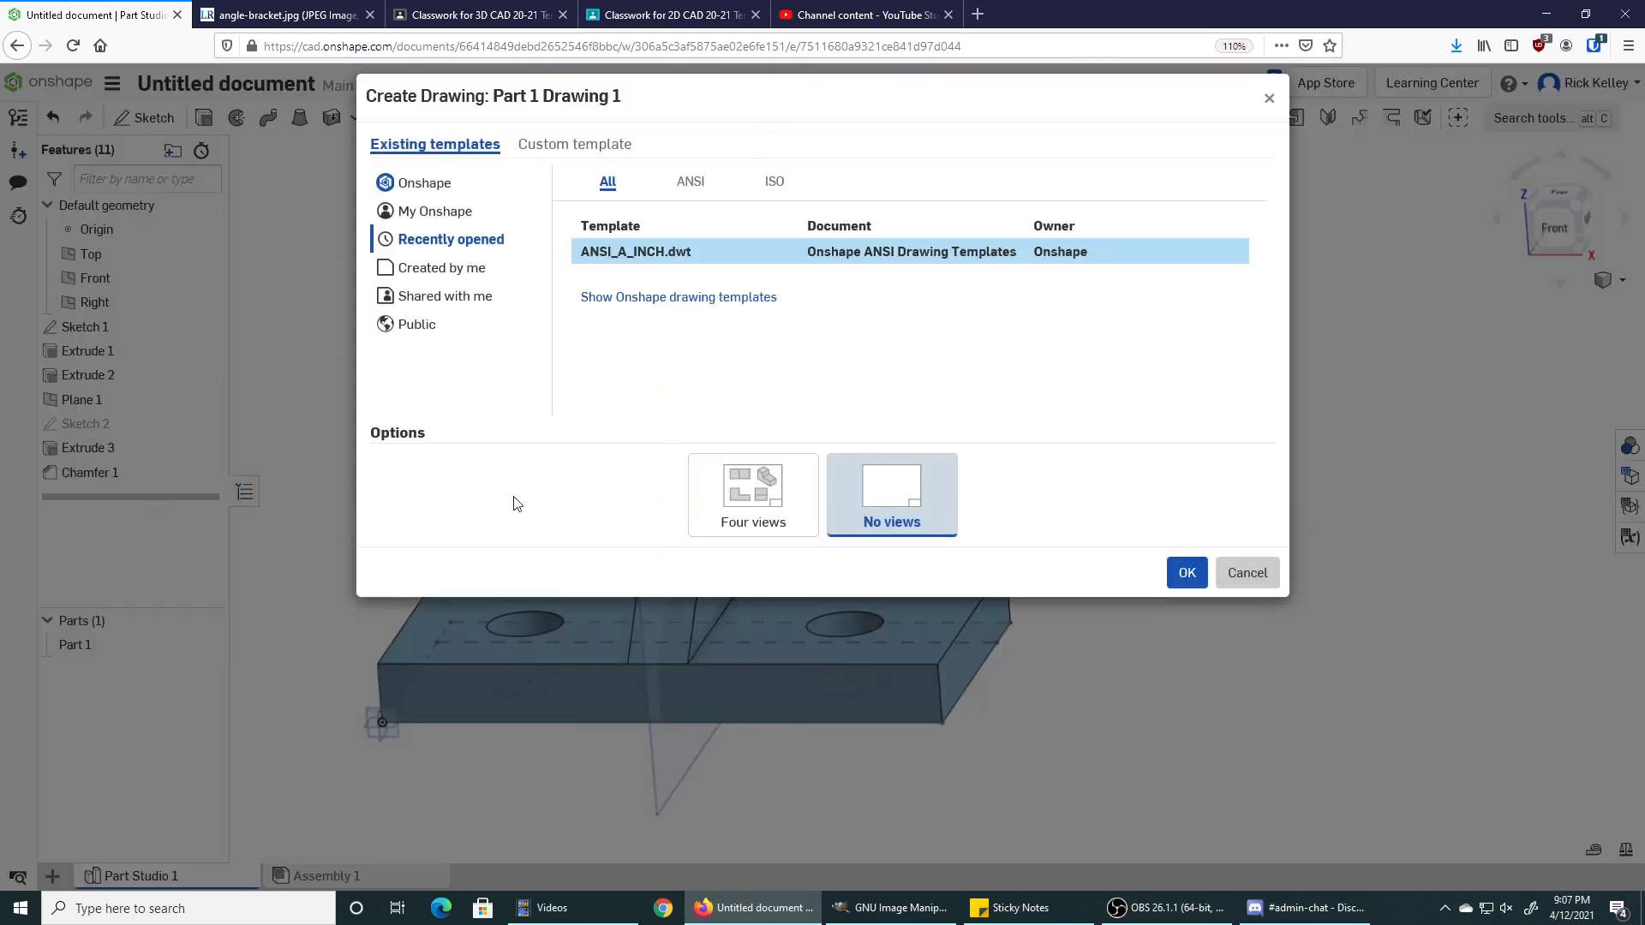
click(753, 493)
click(1184, 577)
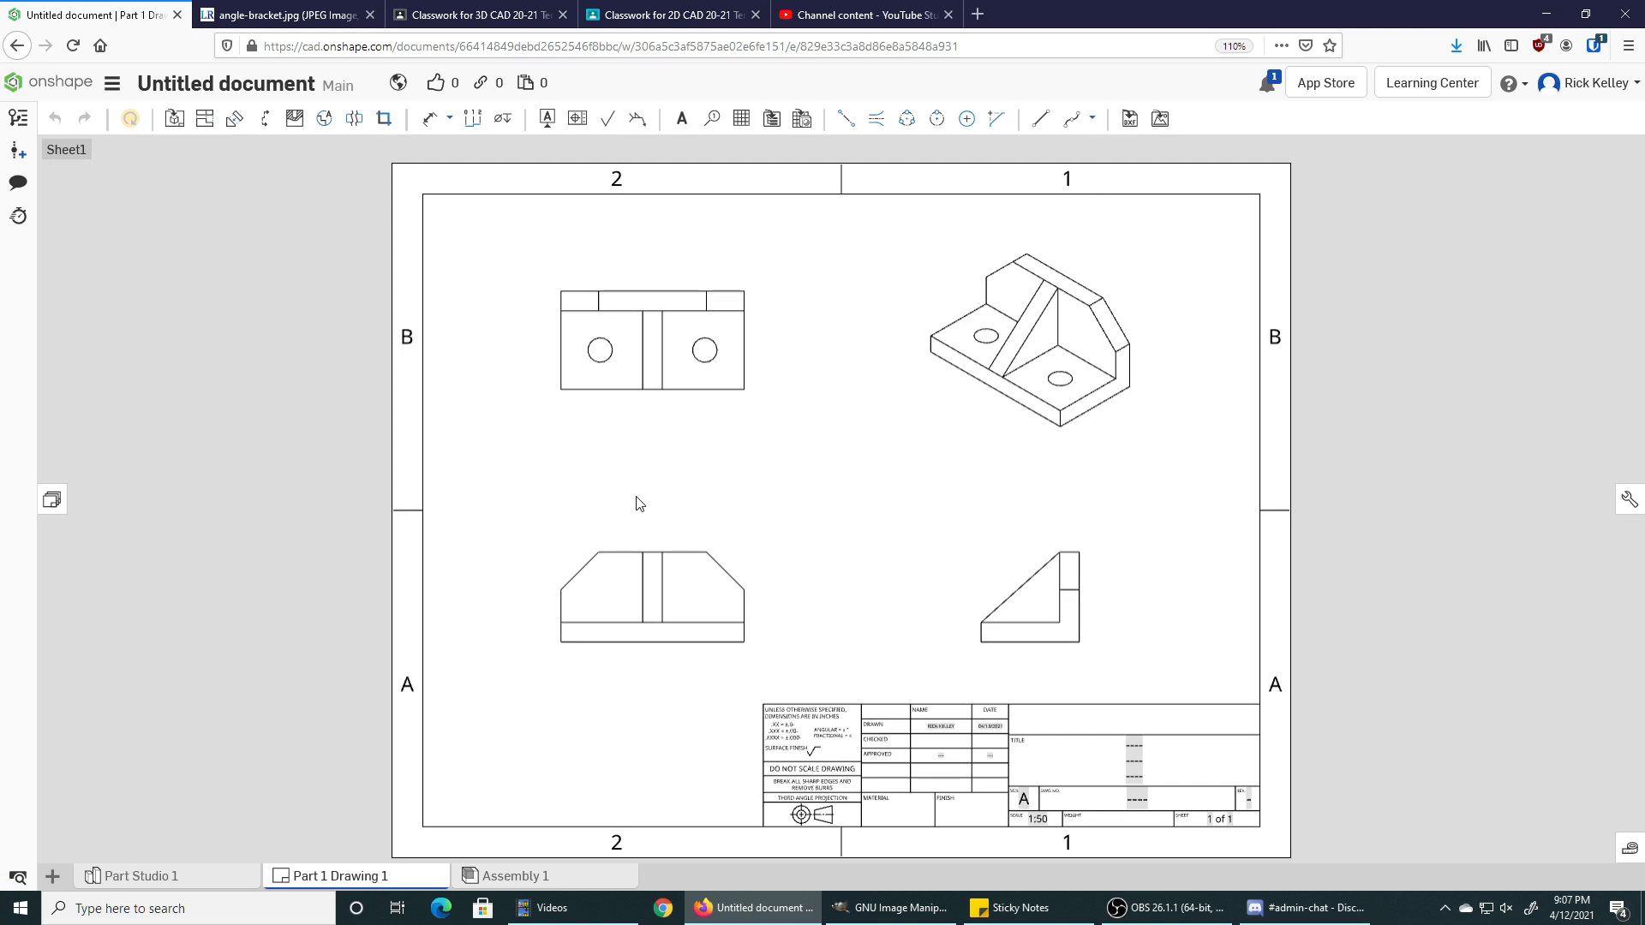
scroll(703, 515, up, 1)
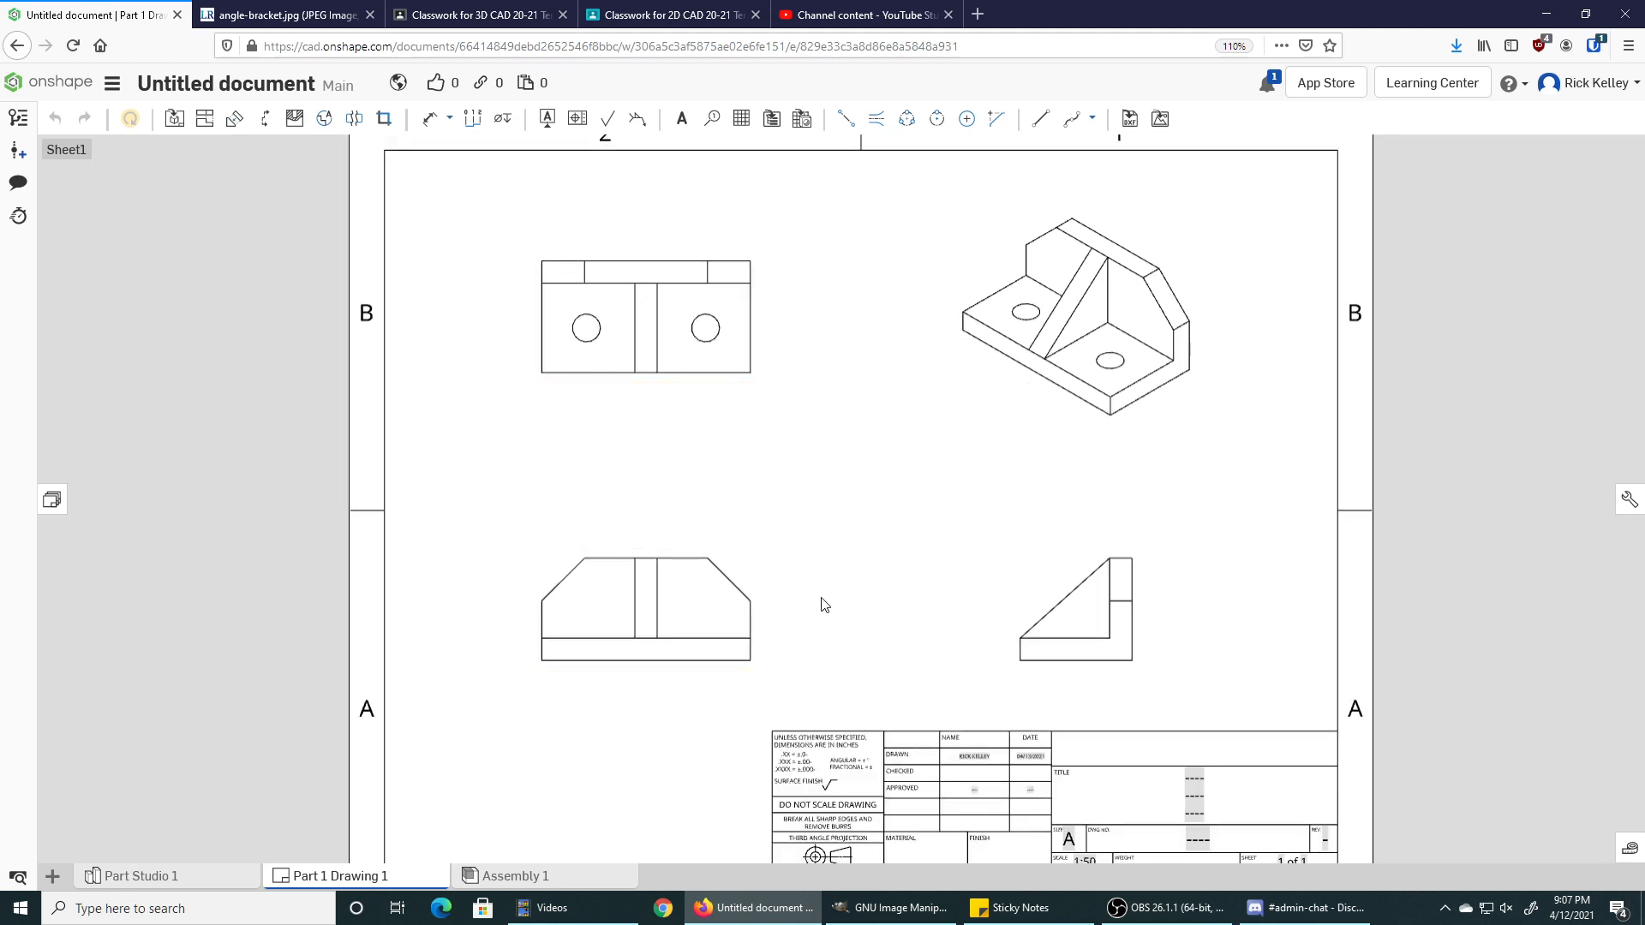
Dimension the height of the front view's right vertical edge below the chamfer and the view's overall height, placing both dimensions beside the view.
click(430, 118)
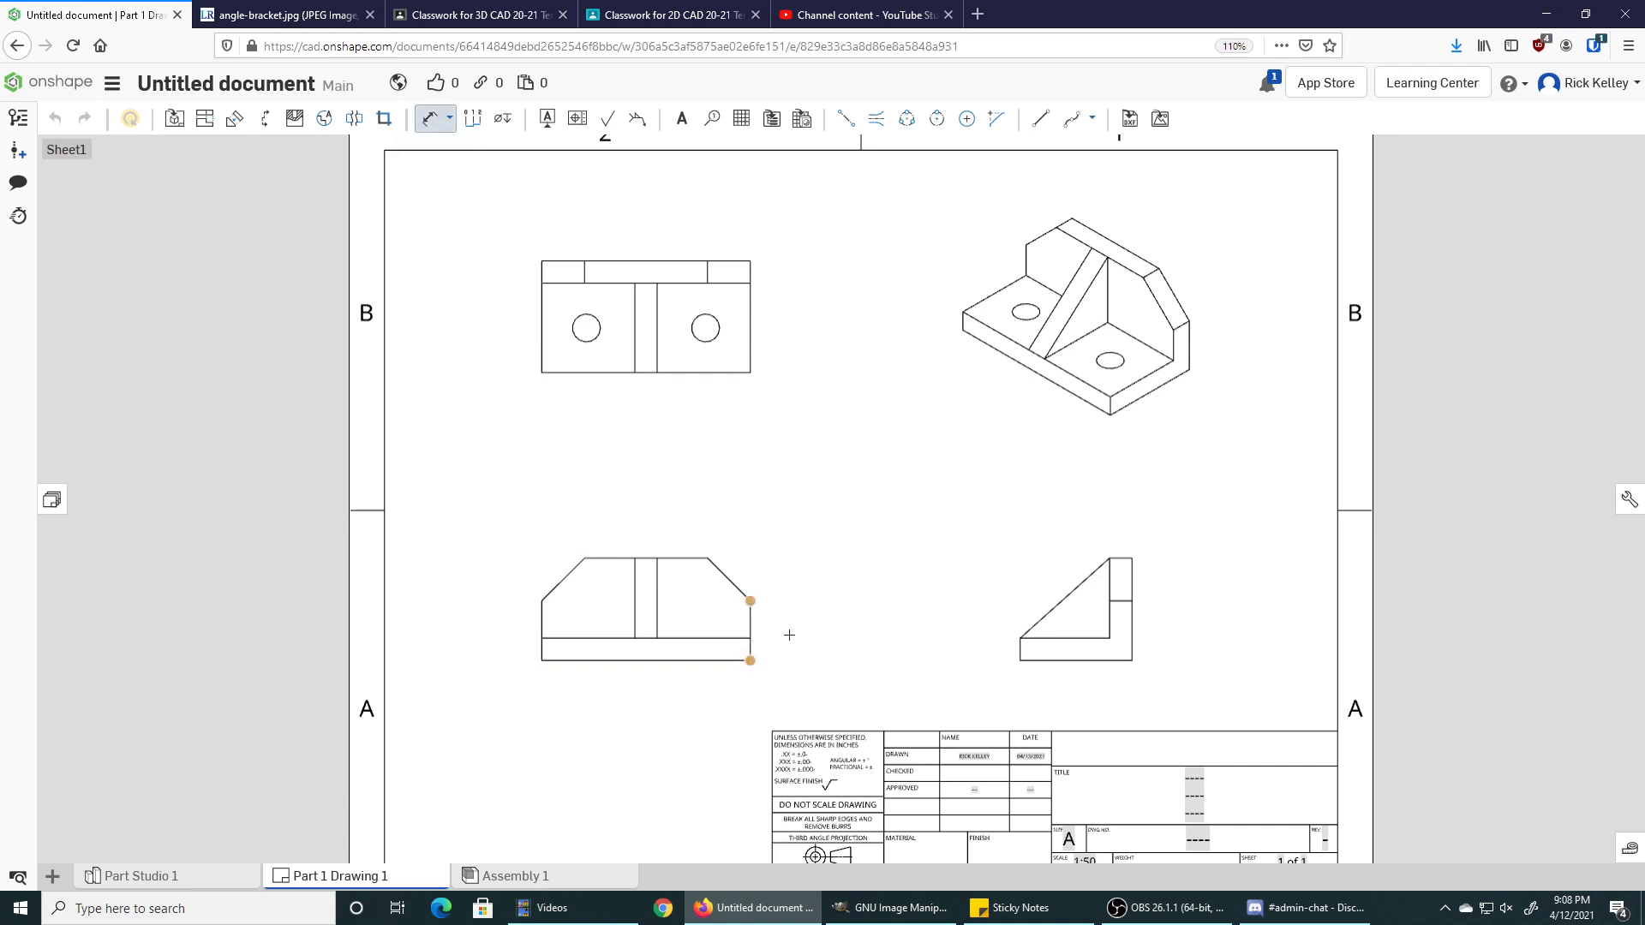
scroll(788, 632, up, 8)
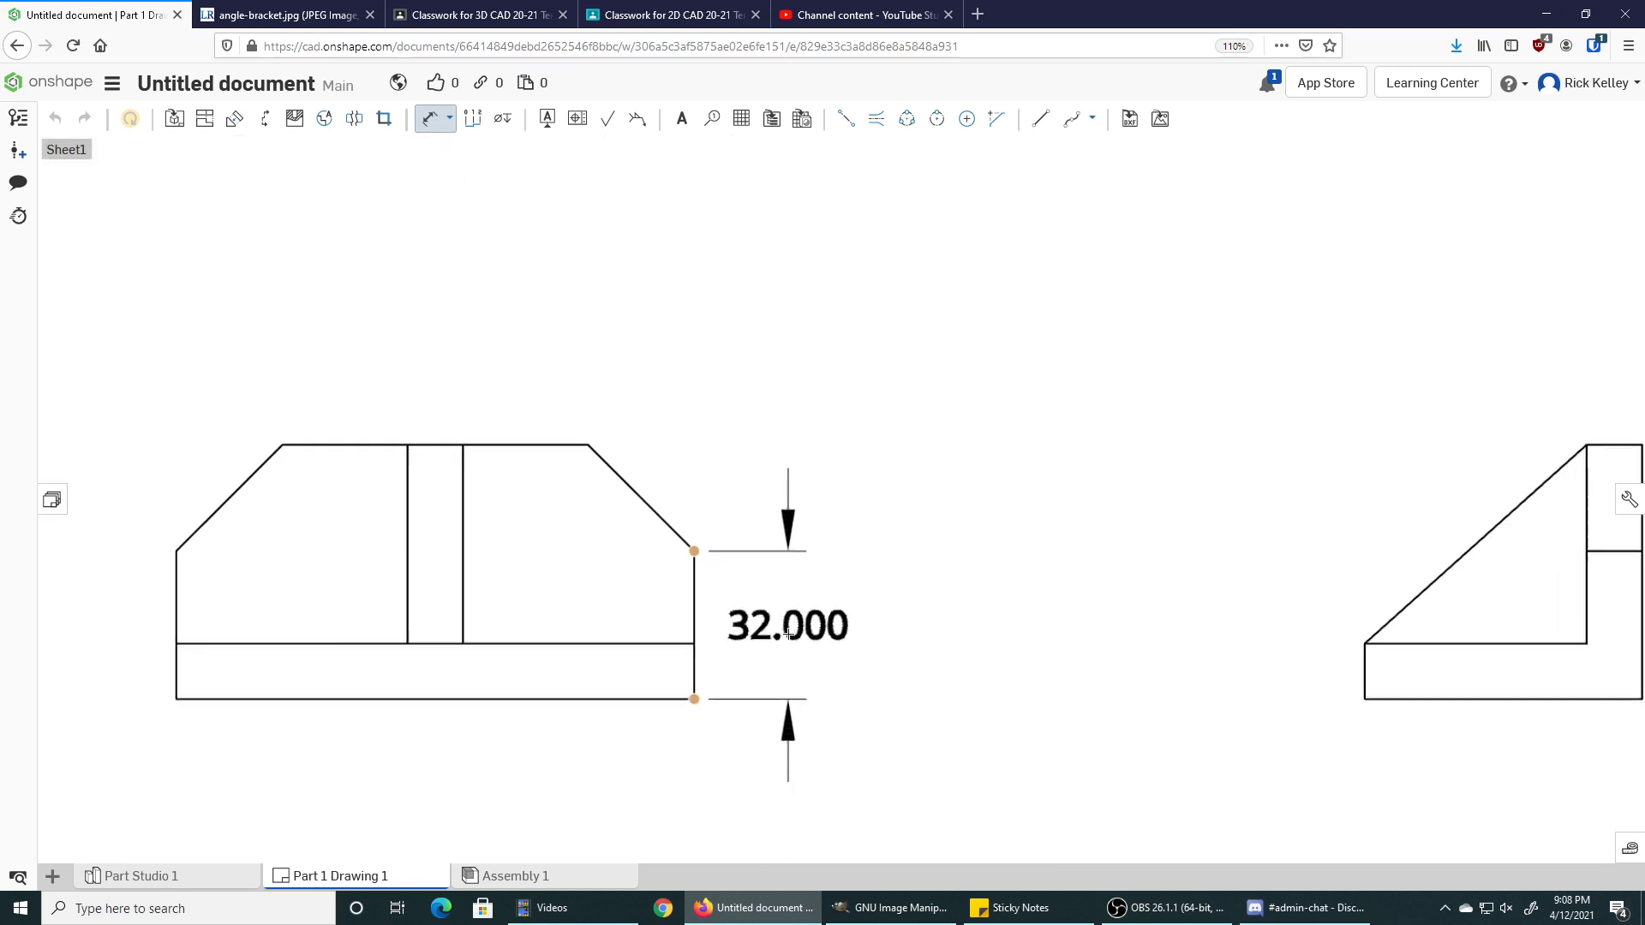
click(659, 542)
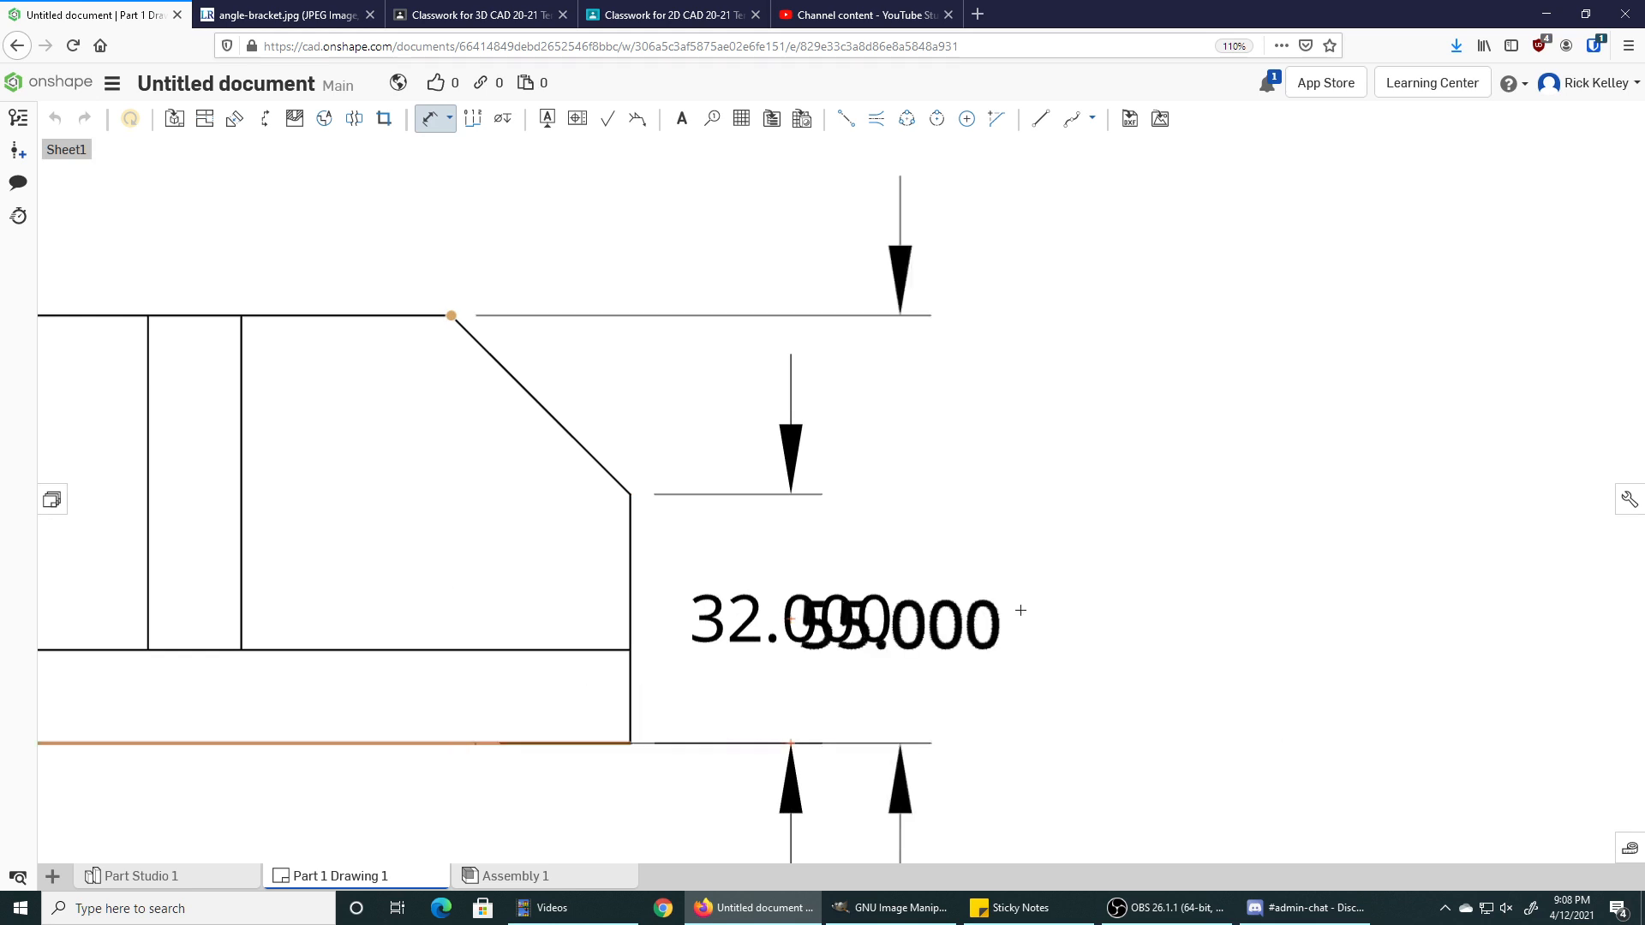
click(1054, 600)
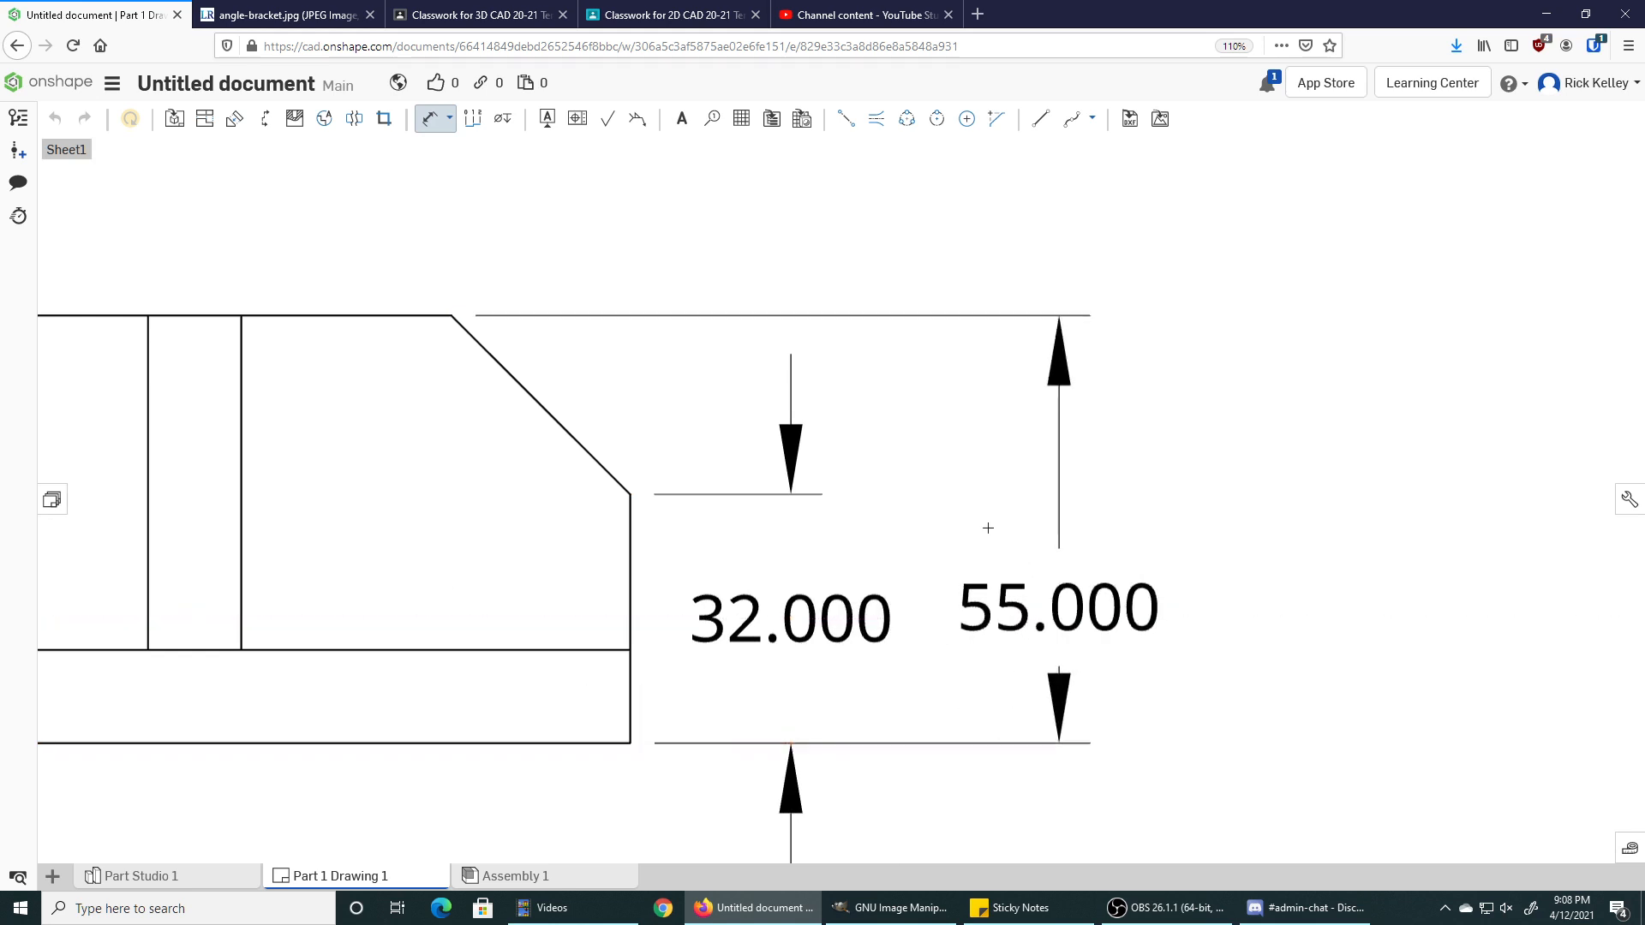
key(Escape)
scroll(953, 514, down, 5)
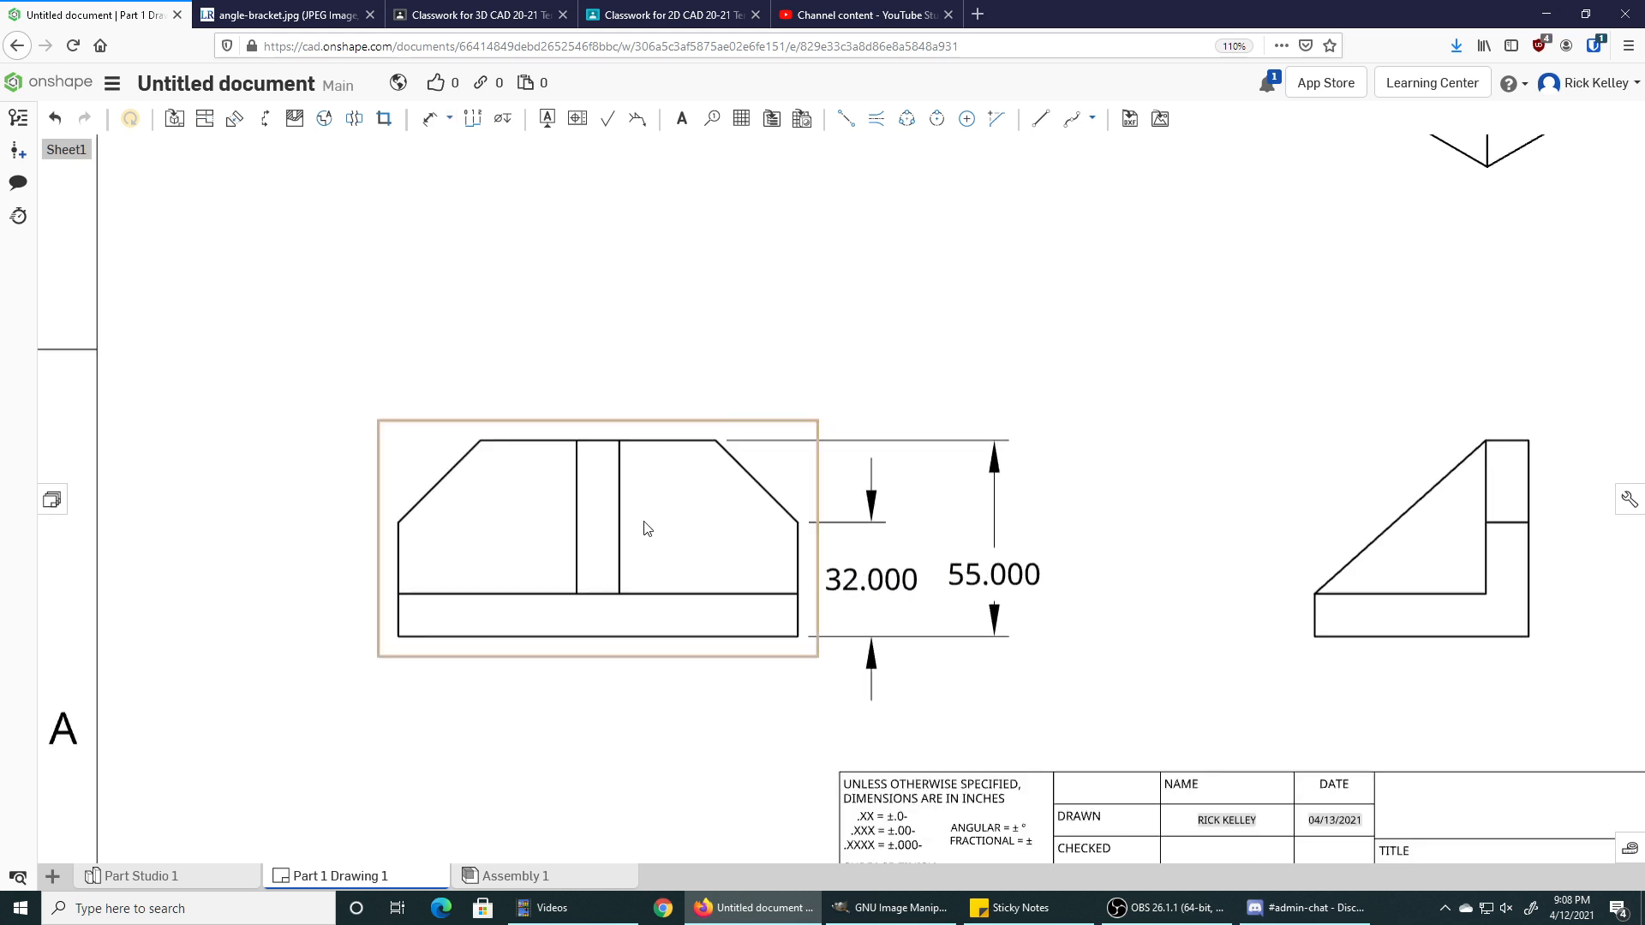
scroll(647, 529, down, 2)
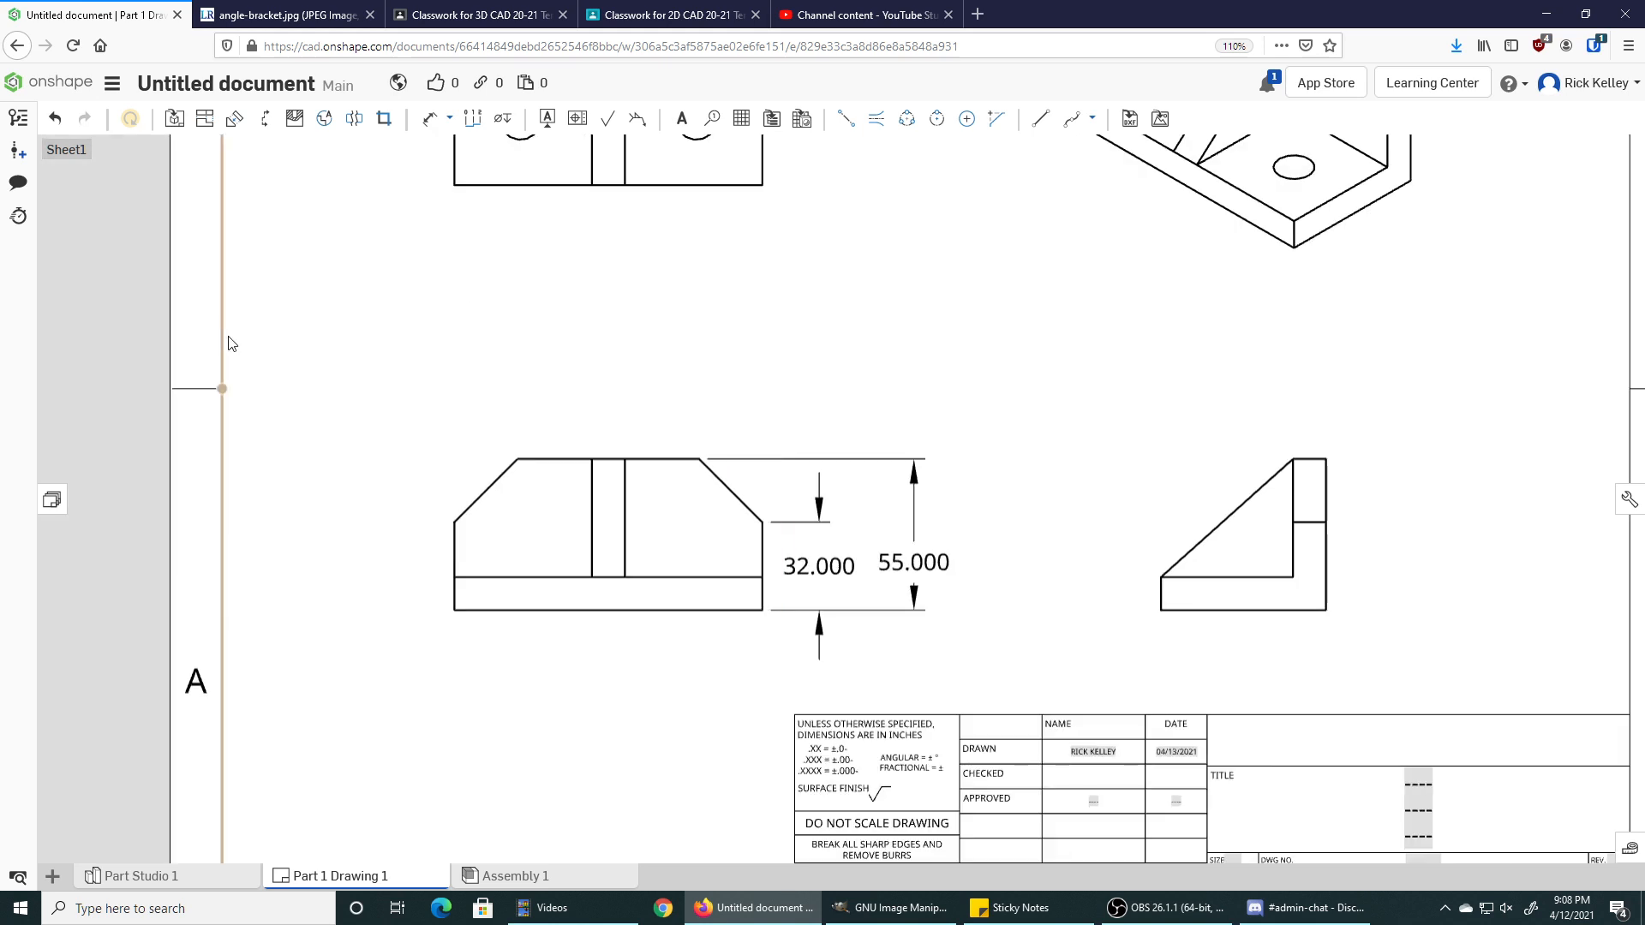